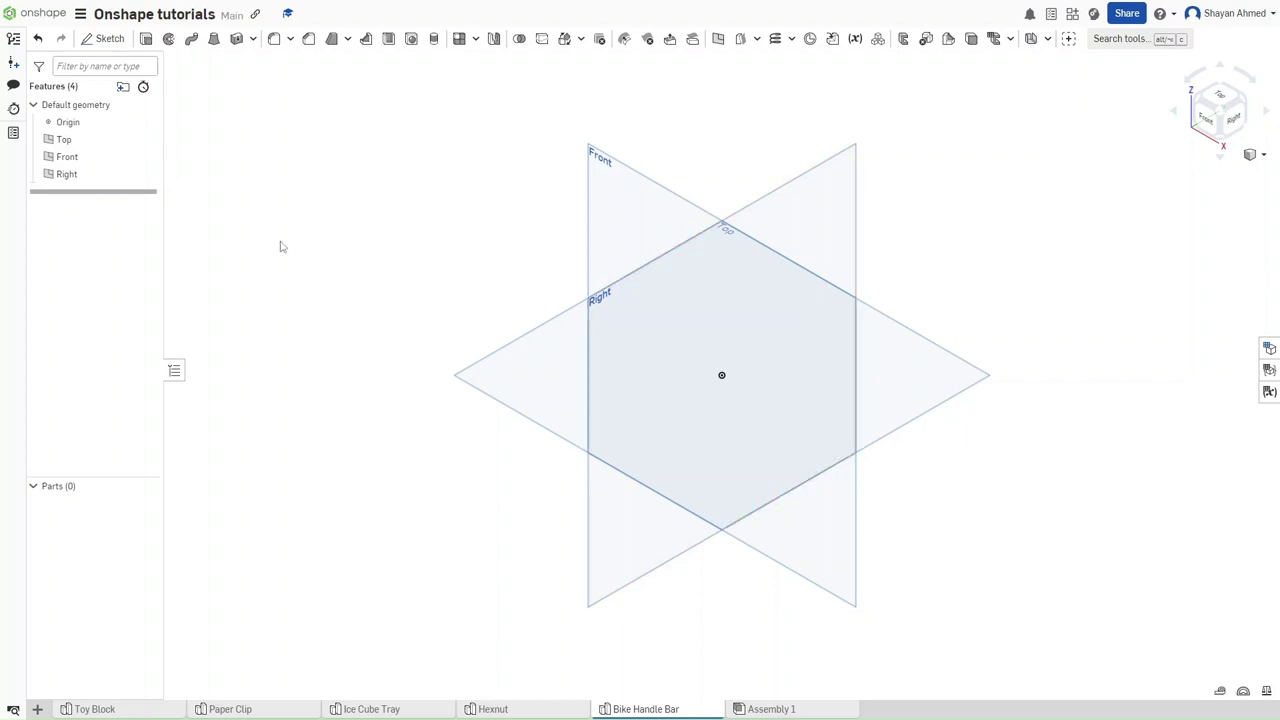
Check and confirm the workspace units in the document settings.
click(80, 15)
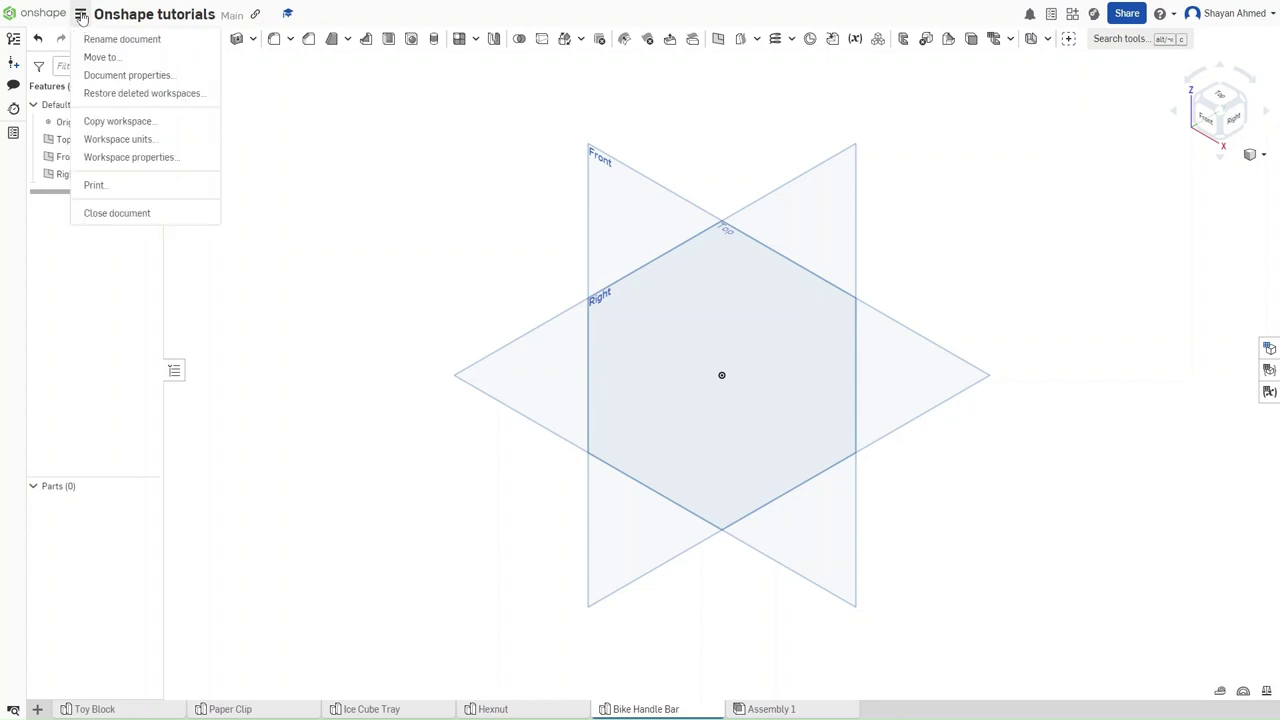
click(130, 139)
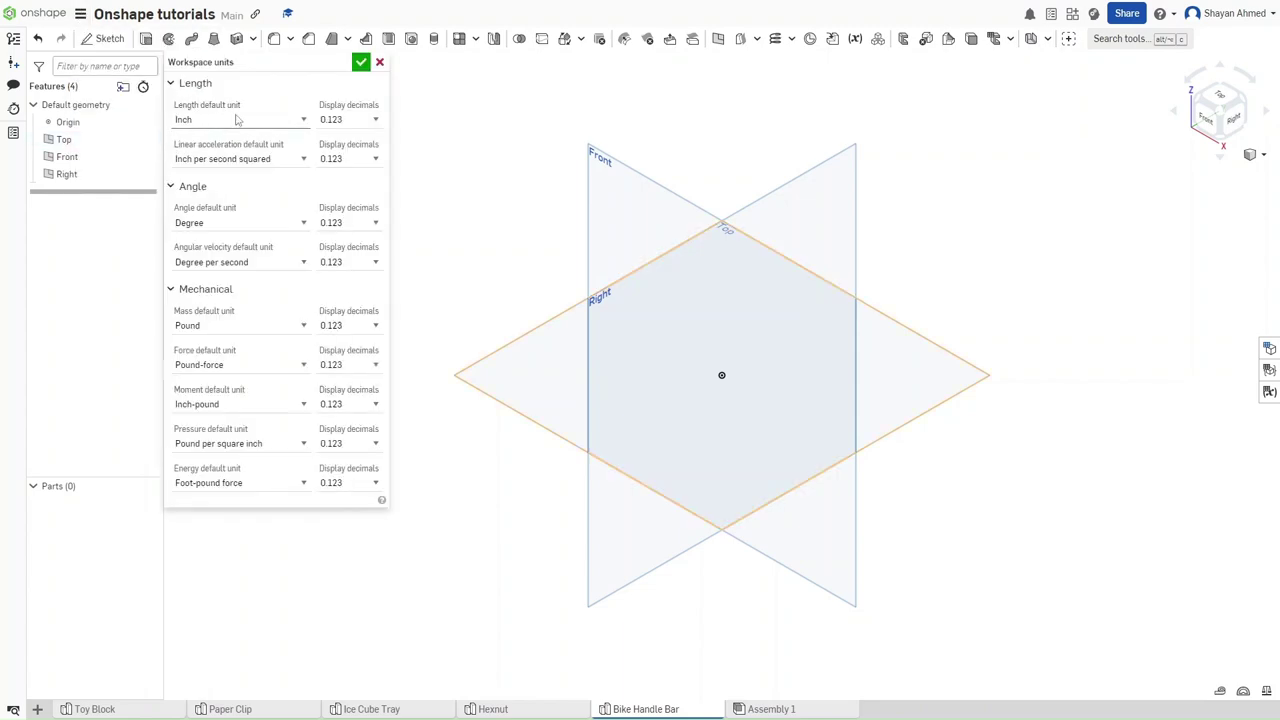
click(361, 64)
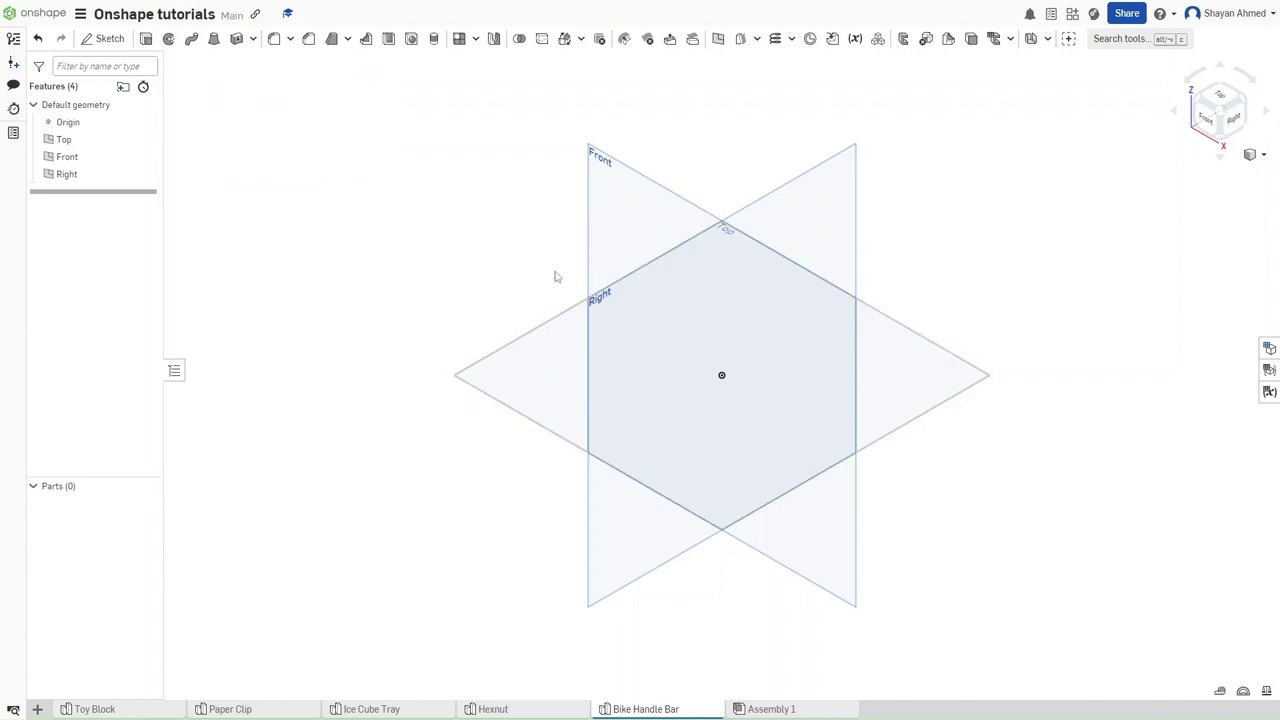
Start a sketch on the Right plane, viewed face-on, with a Ø1 circle at the origin.
click(605, 298)
key(shift+s)
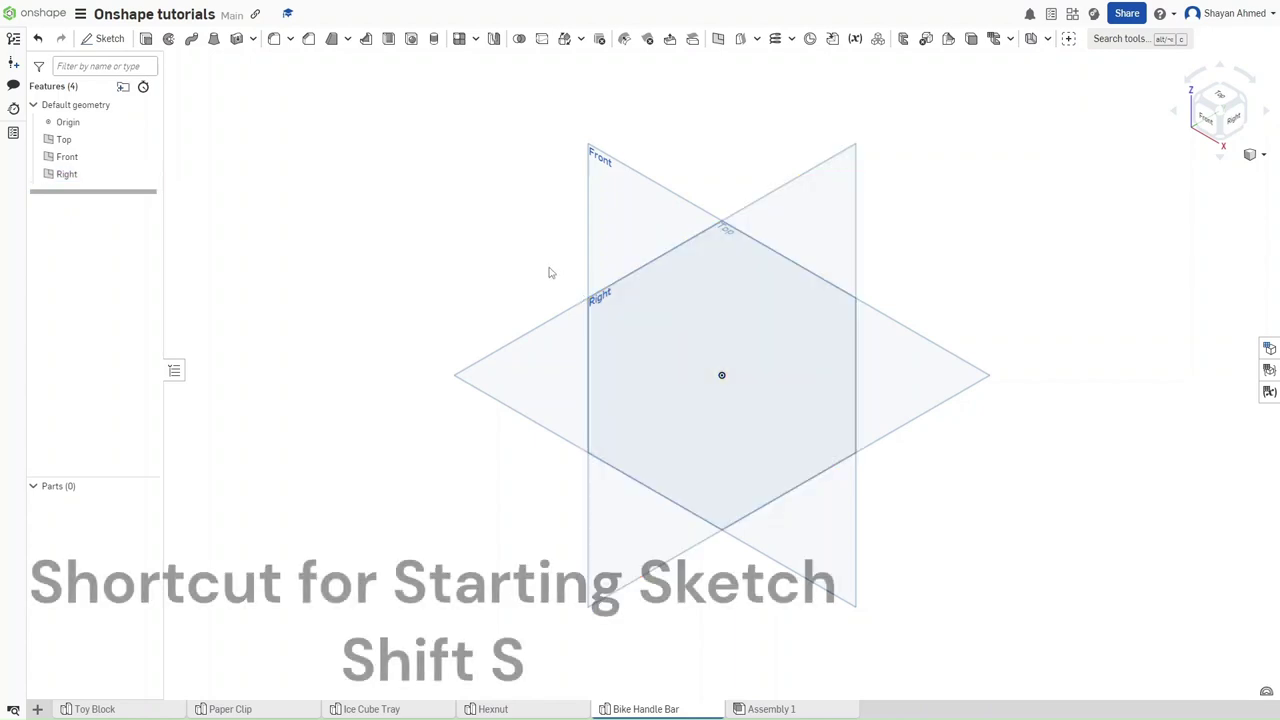
key(n)
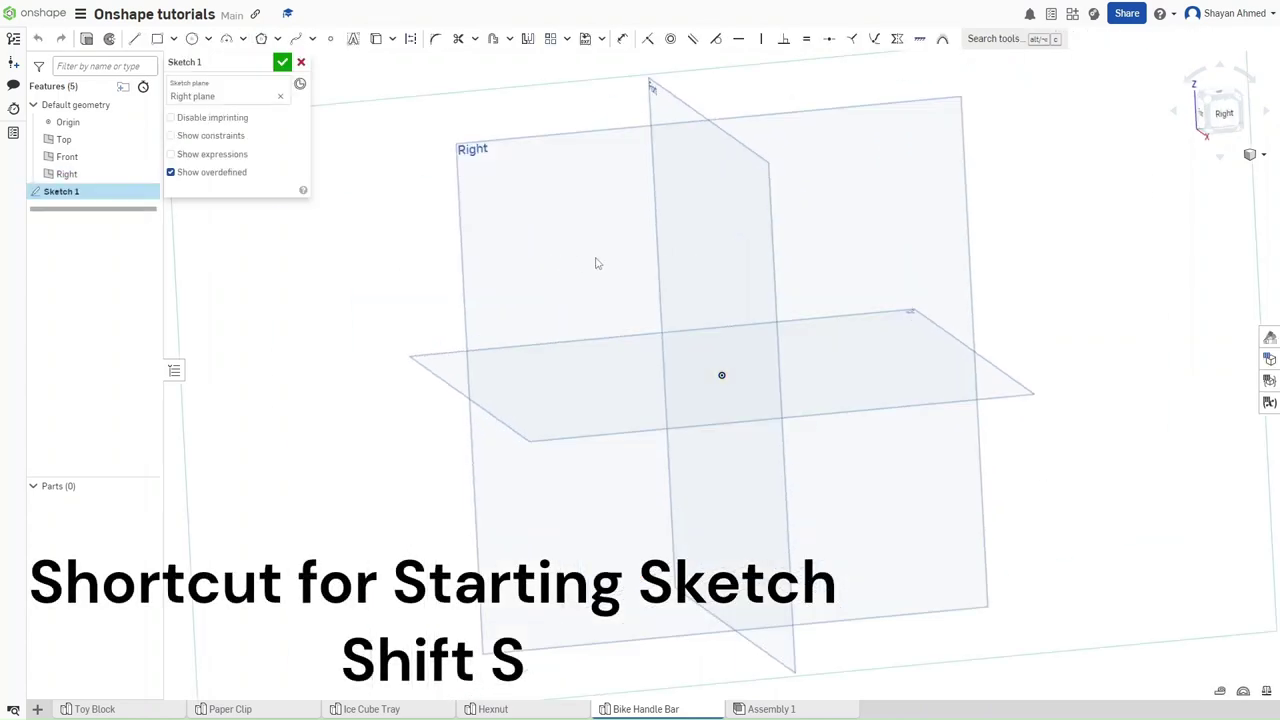
key(c)
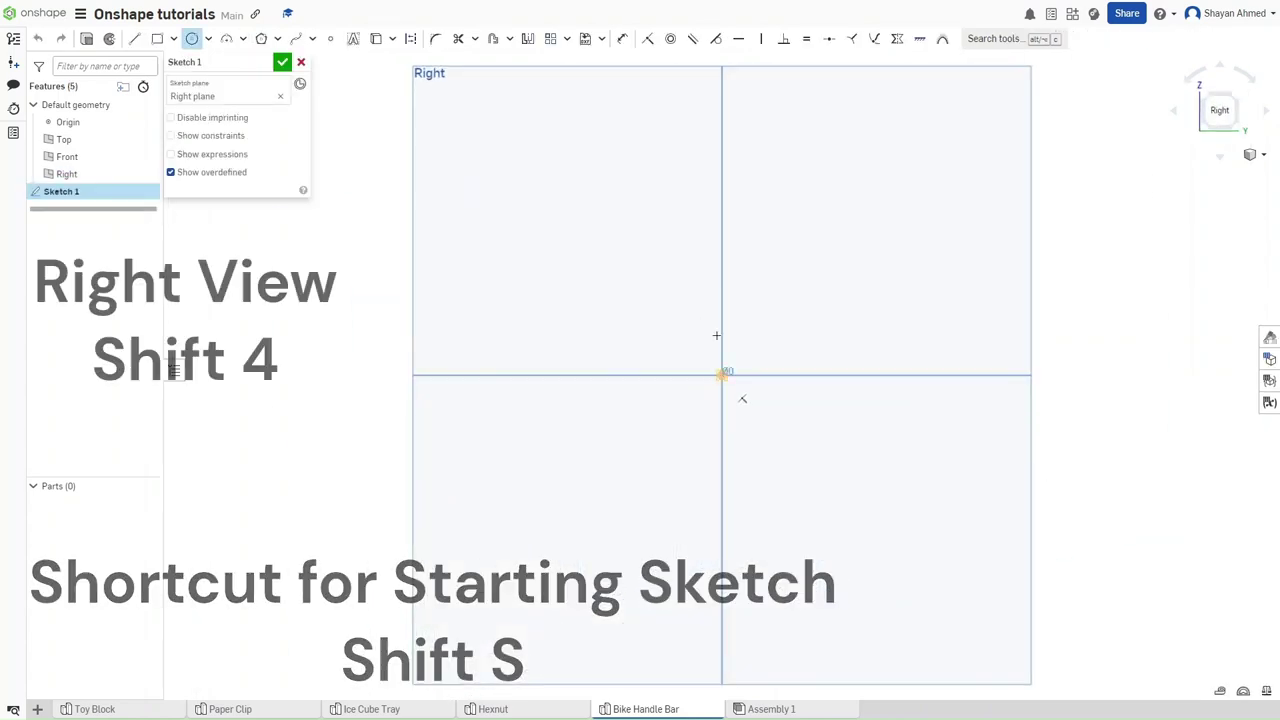
click(722, 375)
click(722, 320)
text(1)
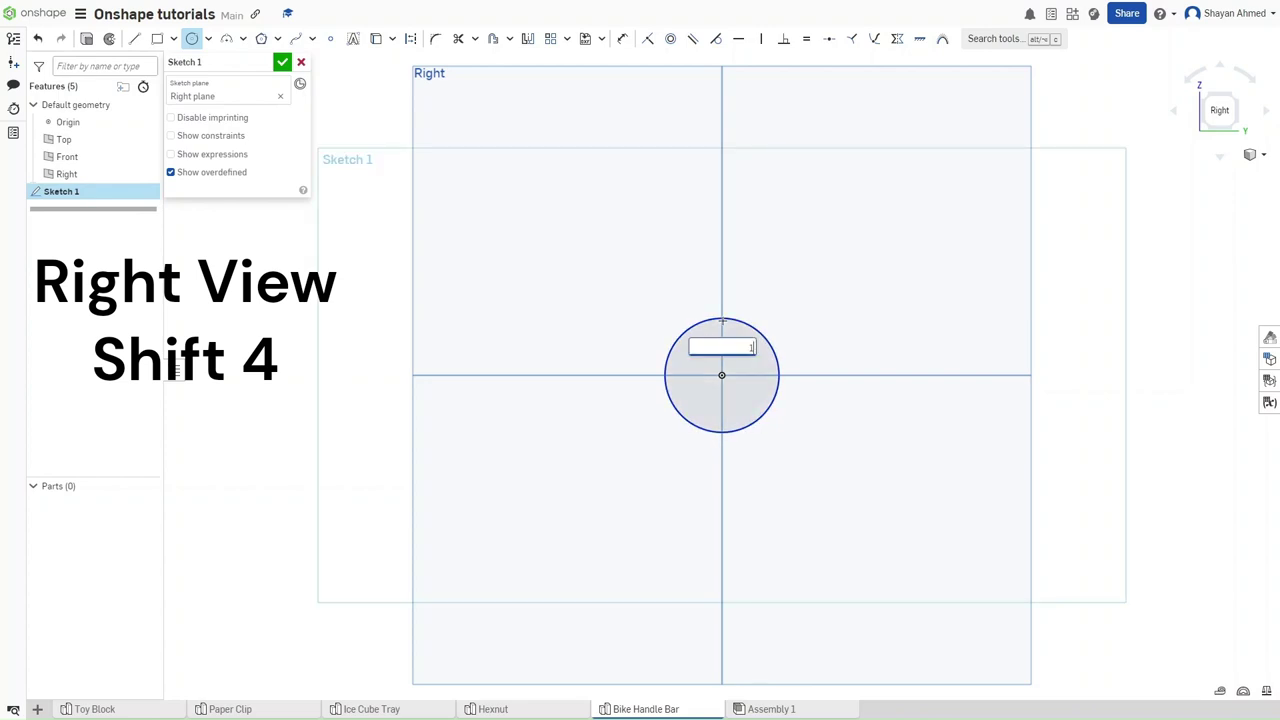
key(Return)
Add three more origin-centred circles of Ø1.16, Ø1.4 and Ø1.5.
click(722, 375)
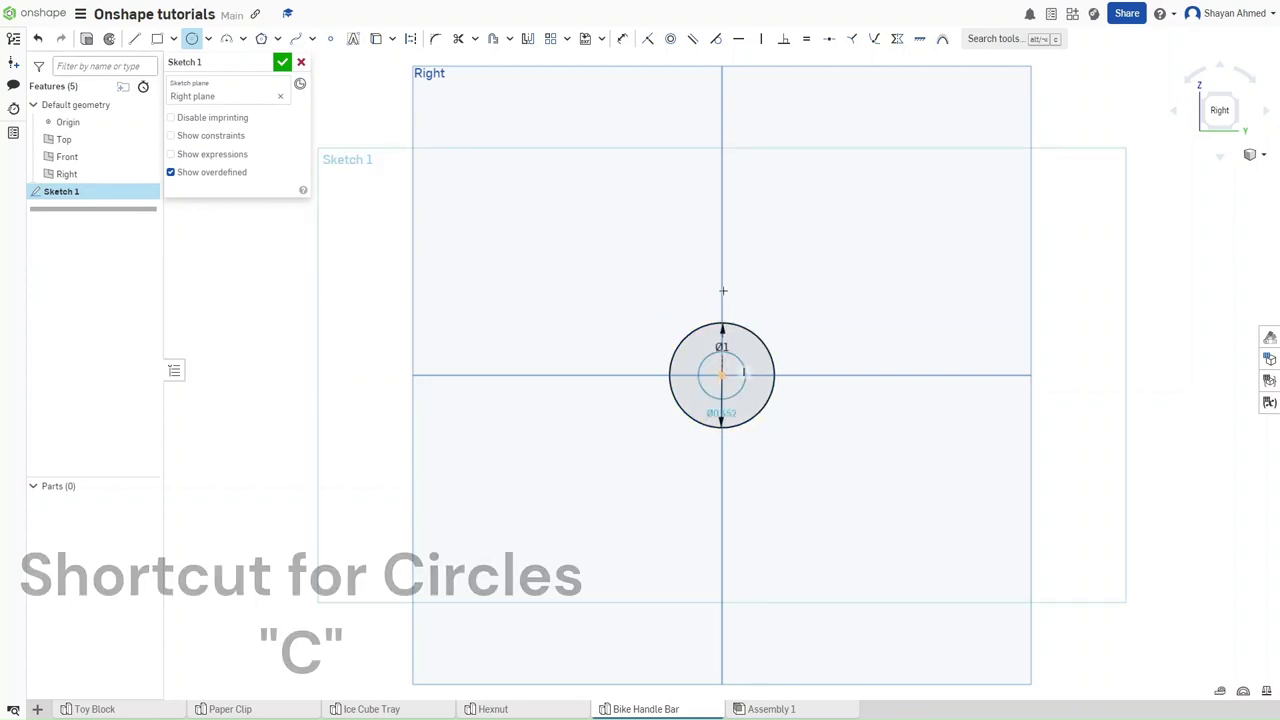
click(723, 290)
text(1.16)
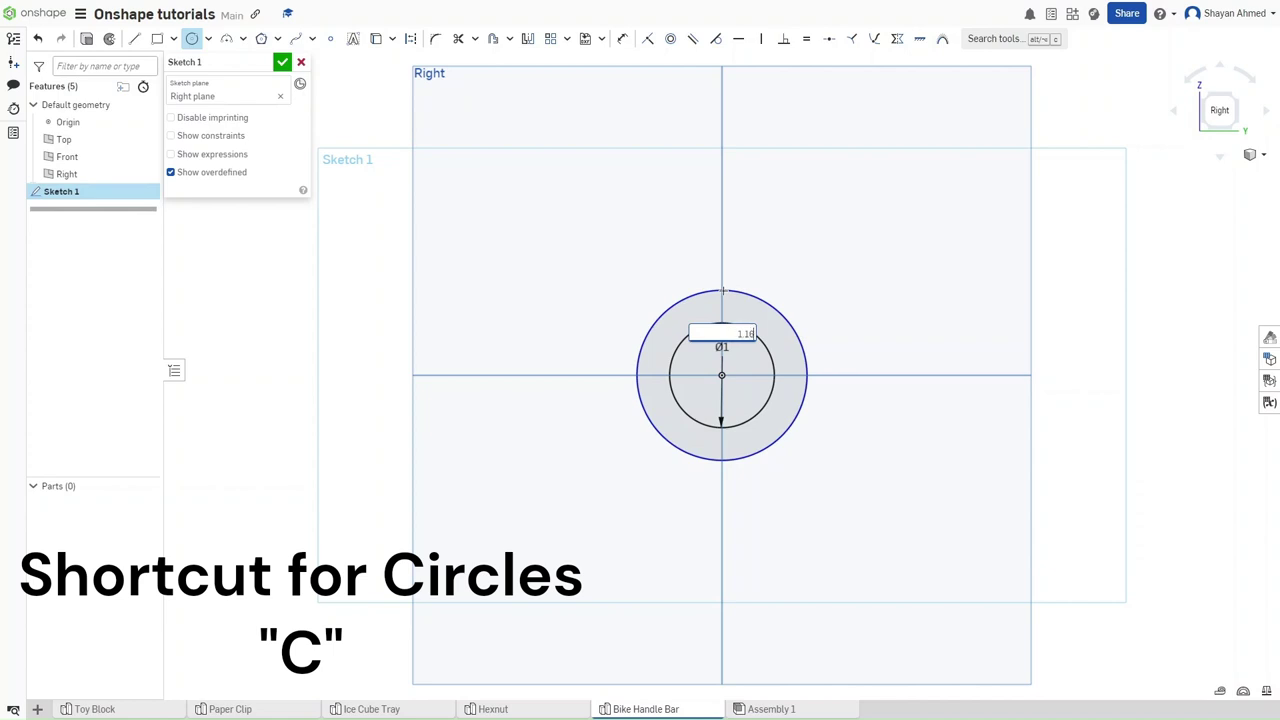
key(Return)
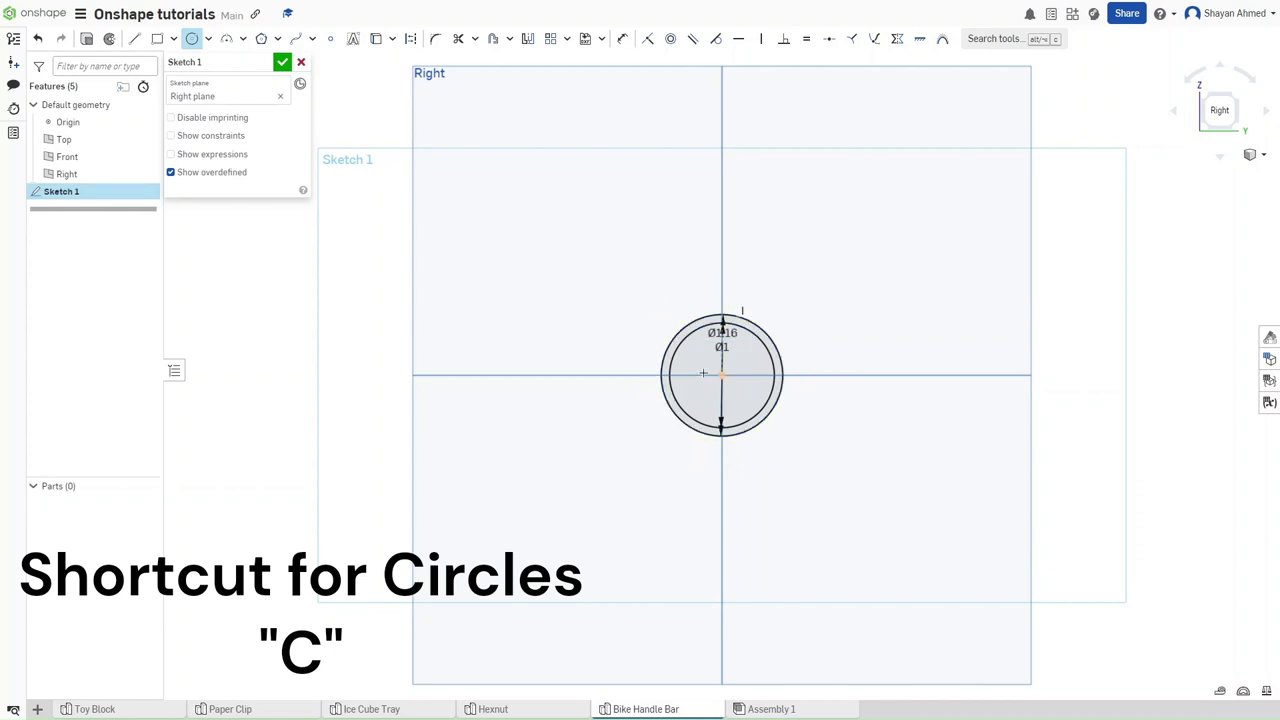
click(722, 375)
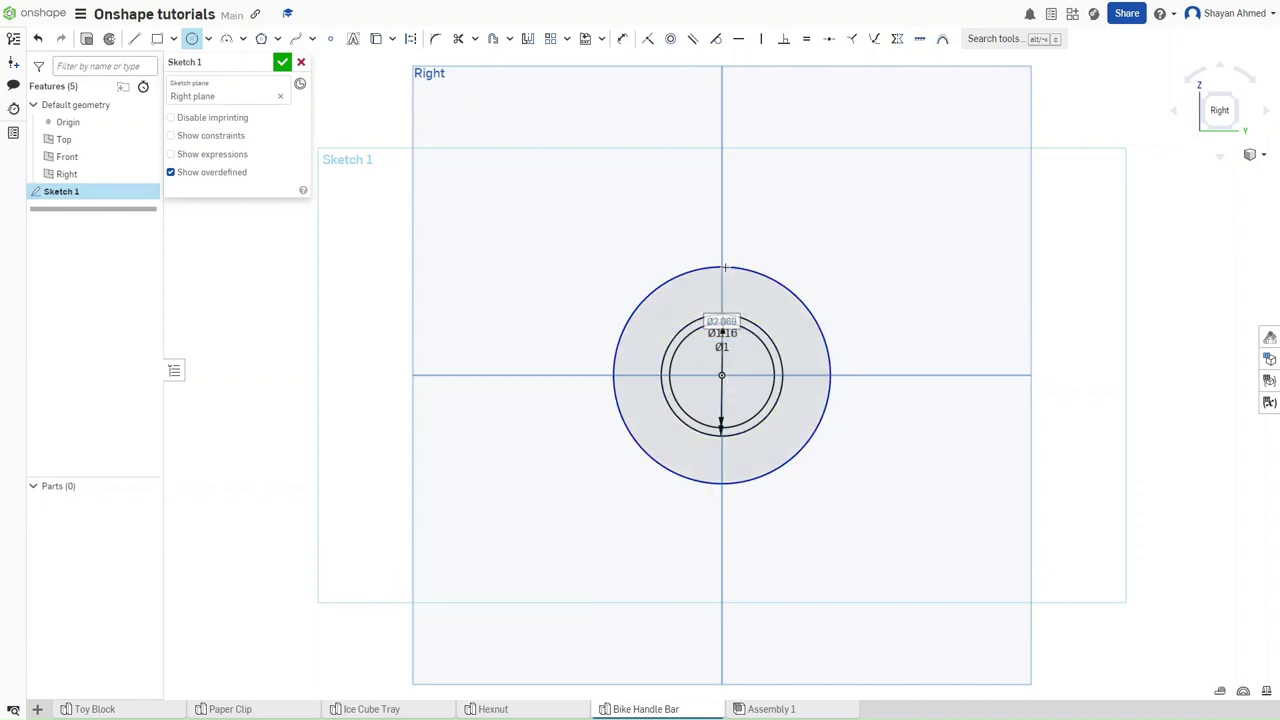
click(725, 268)
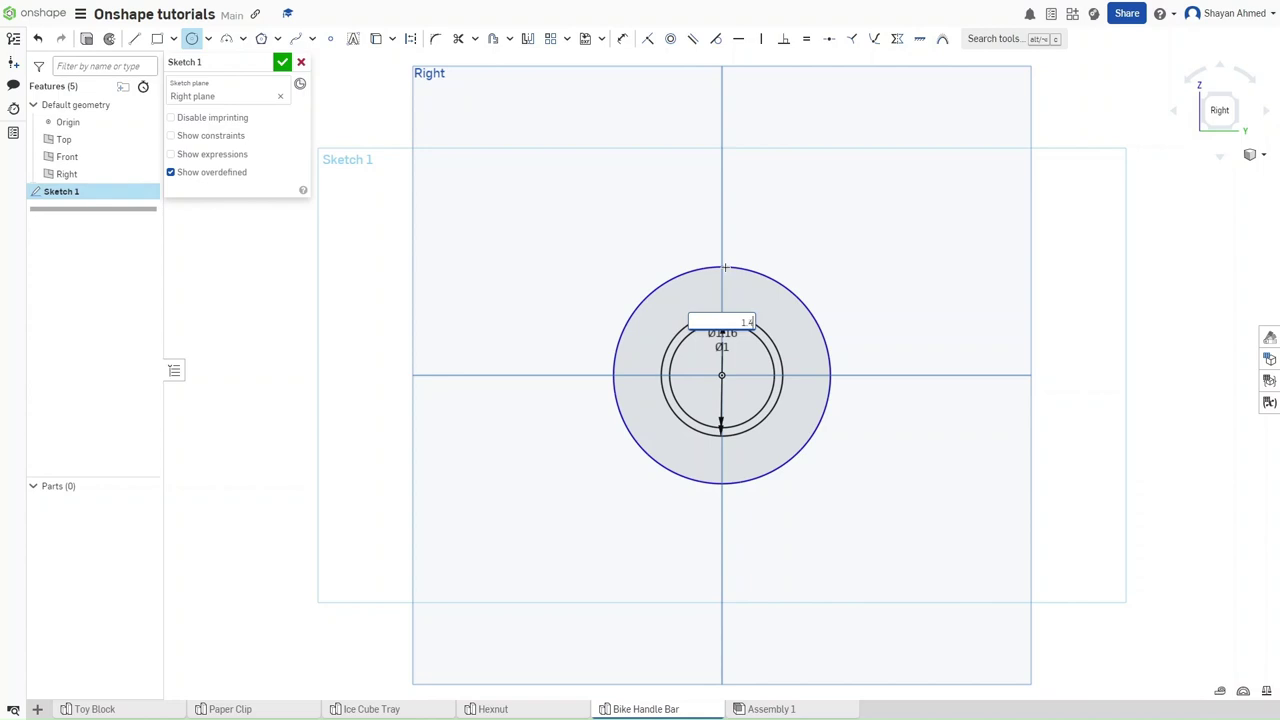
text(1.4)
key(Return)
click(722, 375)
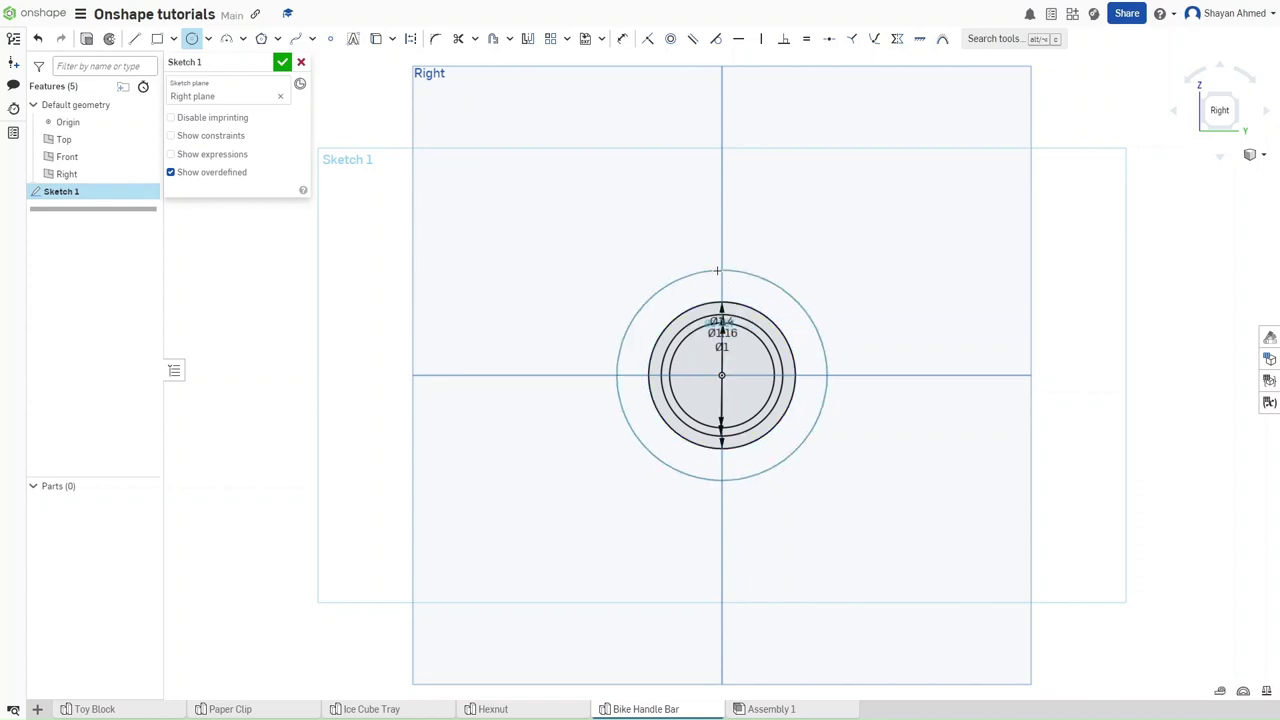
click(717, 270)
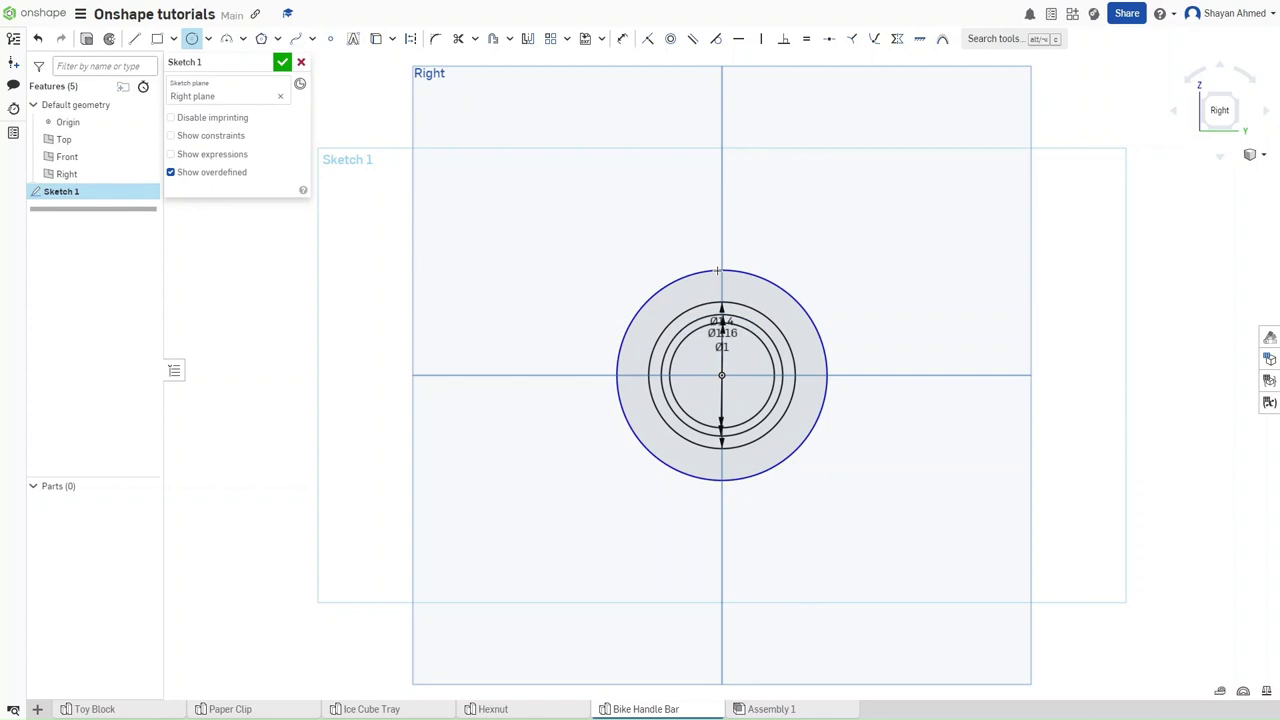
text(1.5)
key(Return)
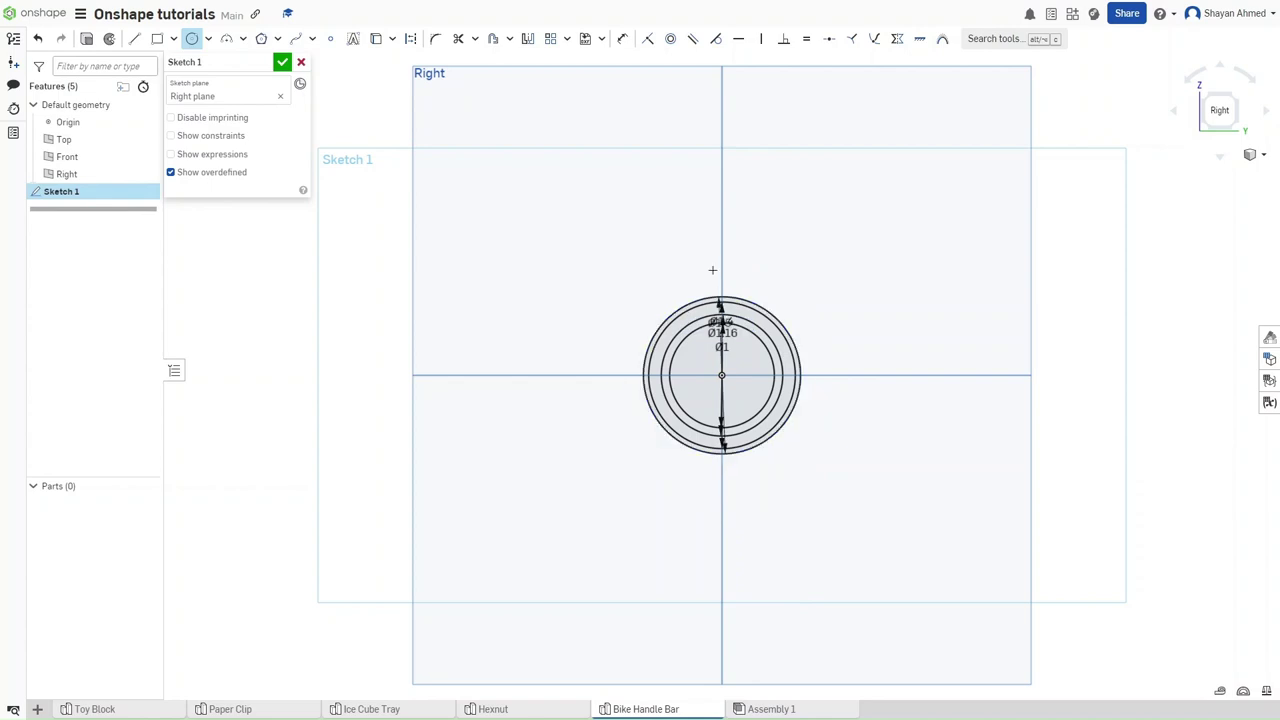
Extrude the thin inner ring 3.9 in in the flipped direction, then show Sketch 1 again.
key(shift+e)
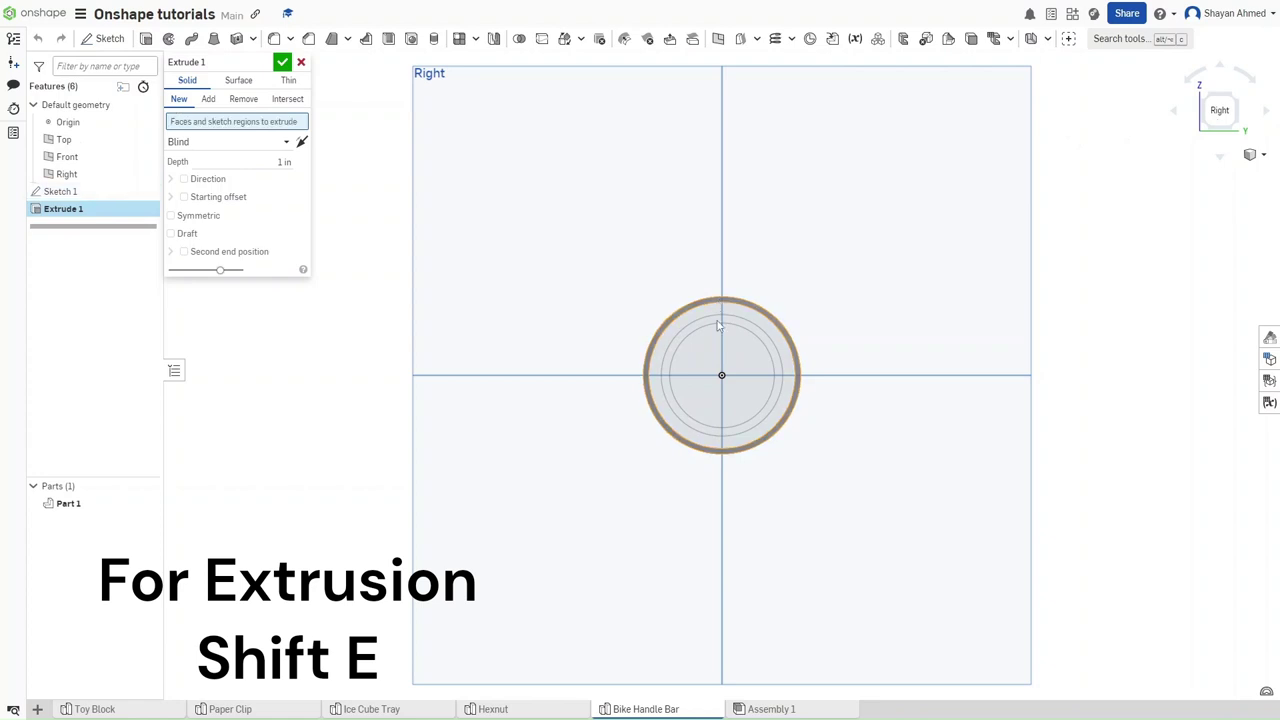
click(718, 305)
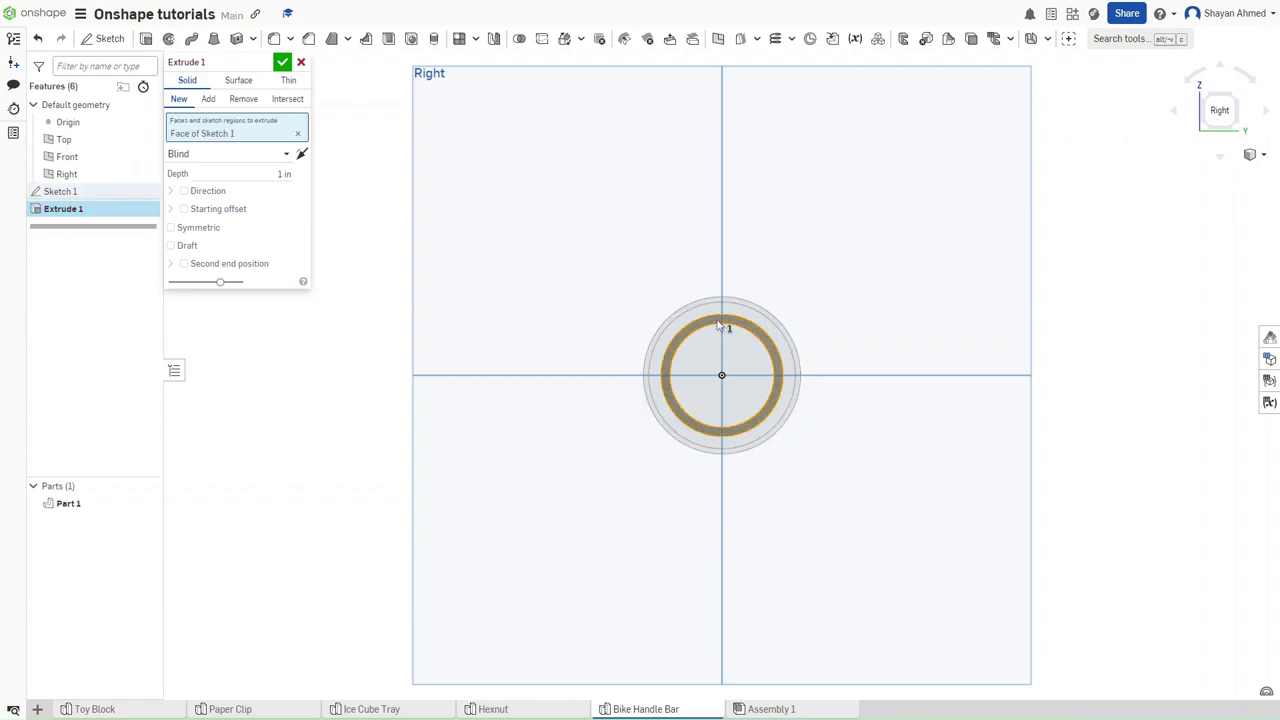
key(shift+7)
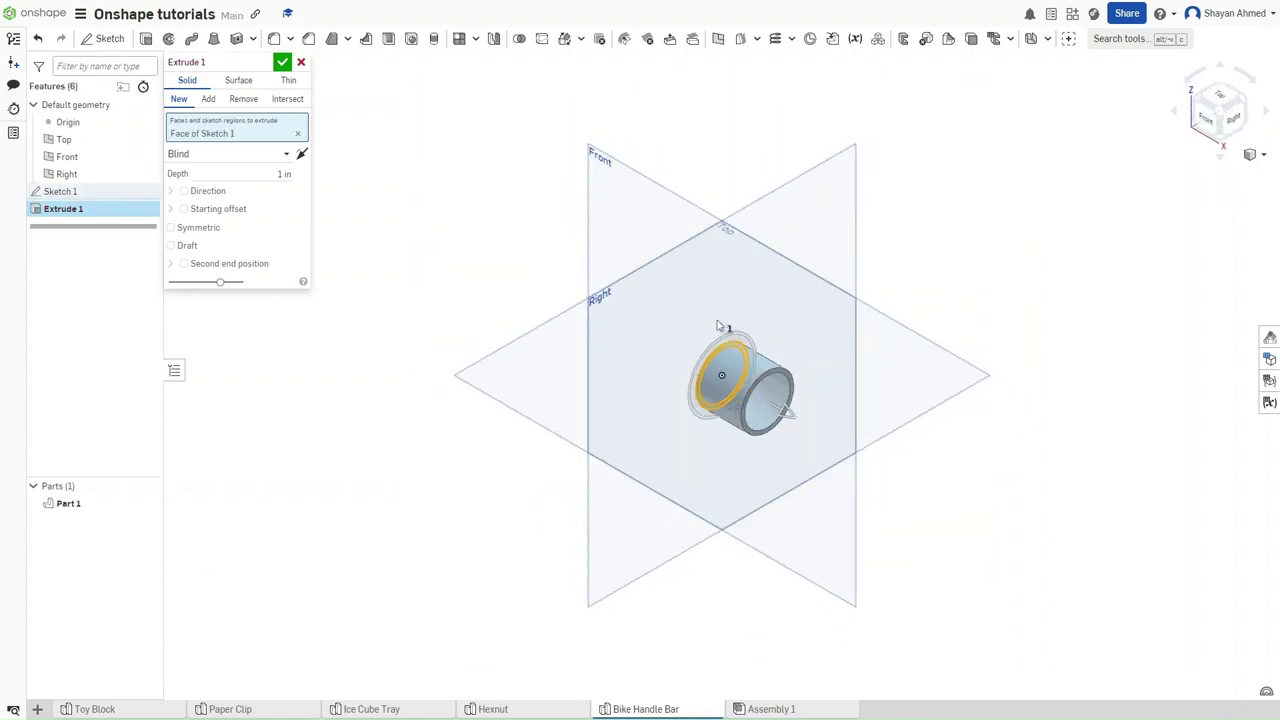
click(301, 153)
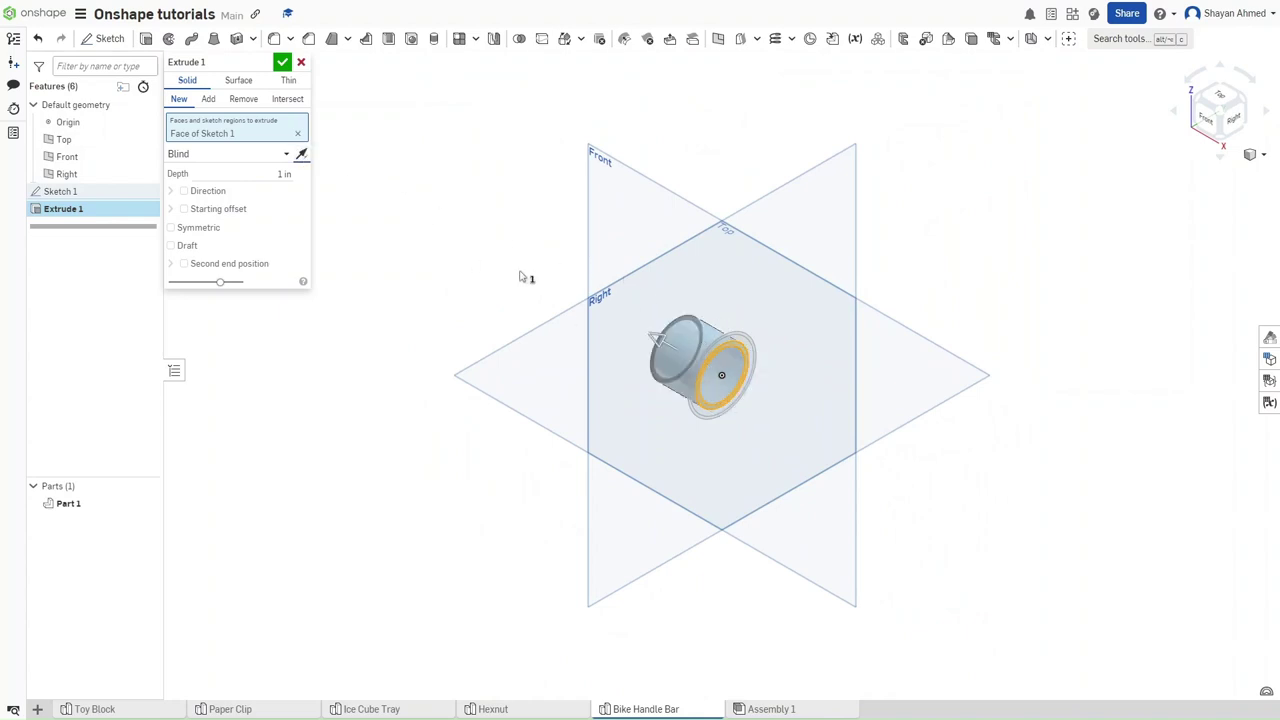
click(268, 175)
text(3.9)
key(Return)
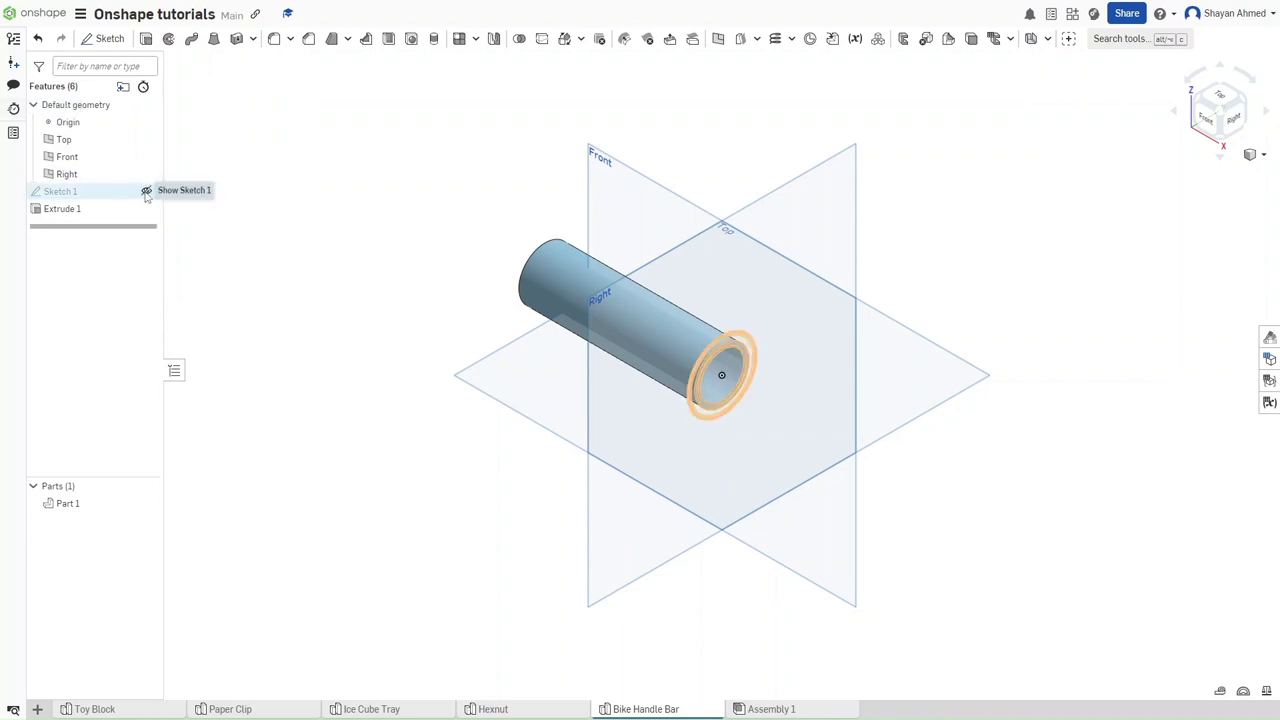
click(146, 191)
middle_drag(366, 326, 308, 329)
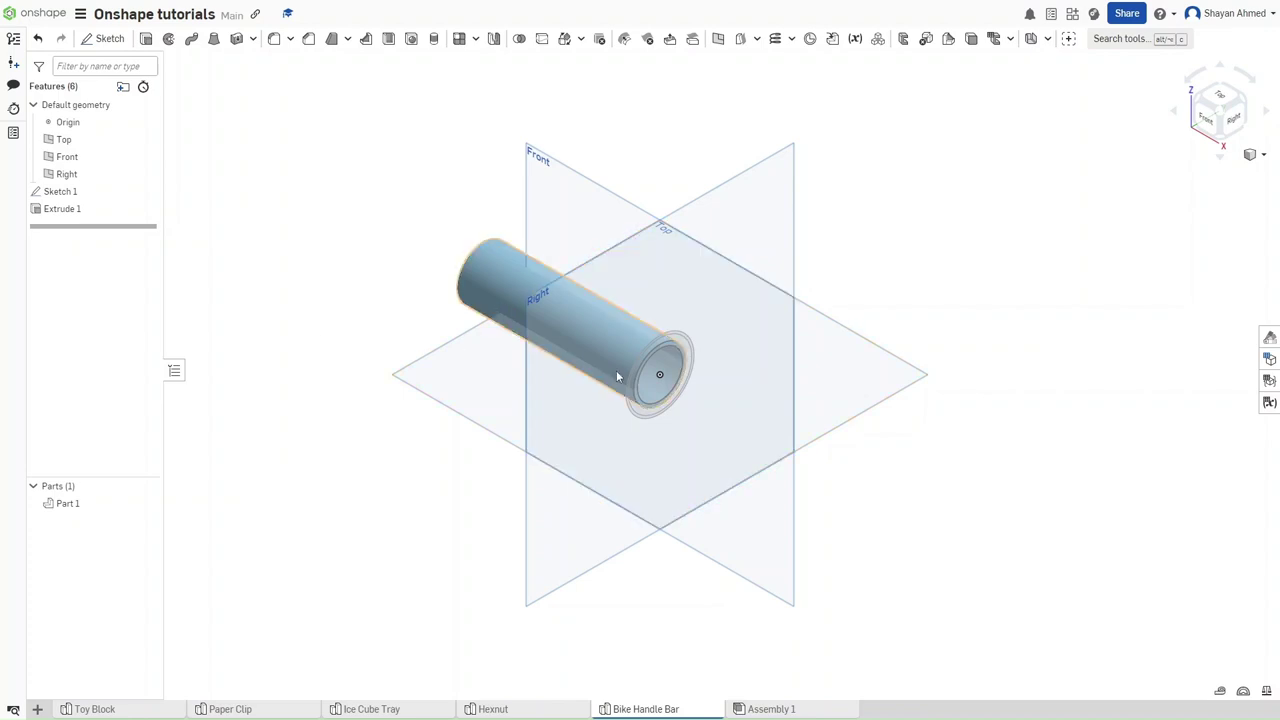
Extrude the outer sketch ring 0.2 in as a new collar part, Part 2.
key(shift+e)
click(686, 345)
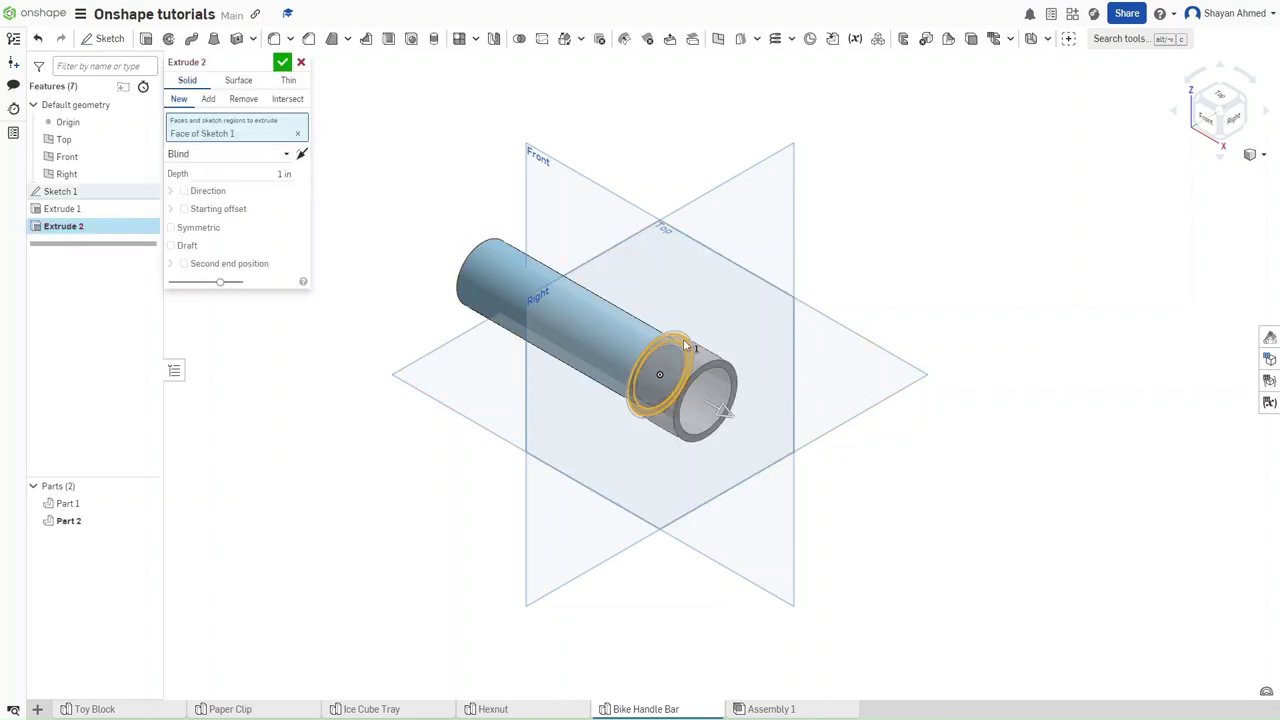
scroll(683, 339, up, 3)
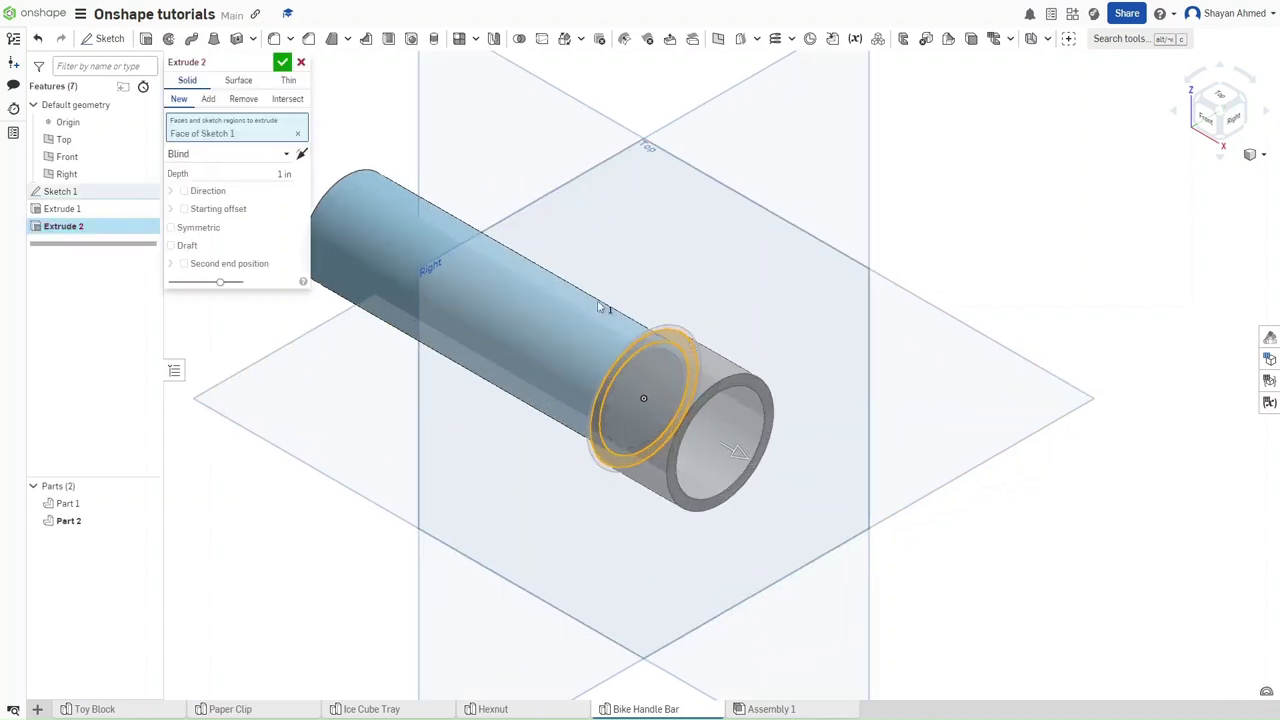
click(280, 173)
text(0.2)
key(Return)
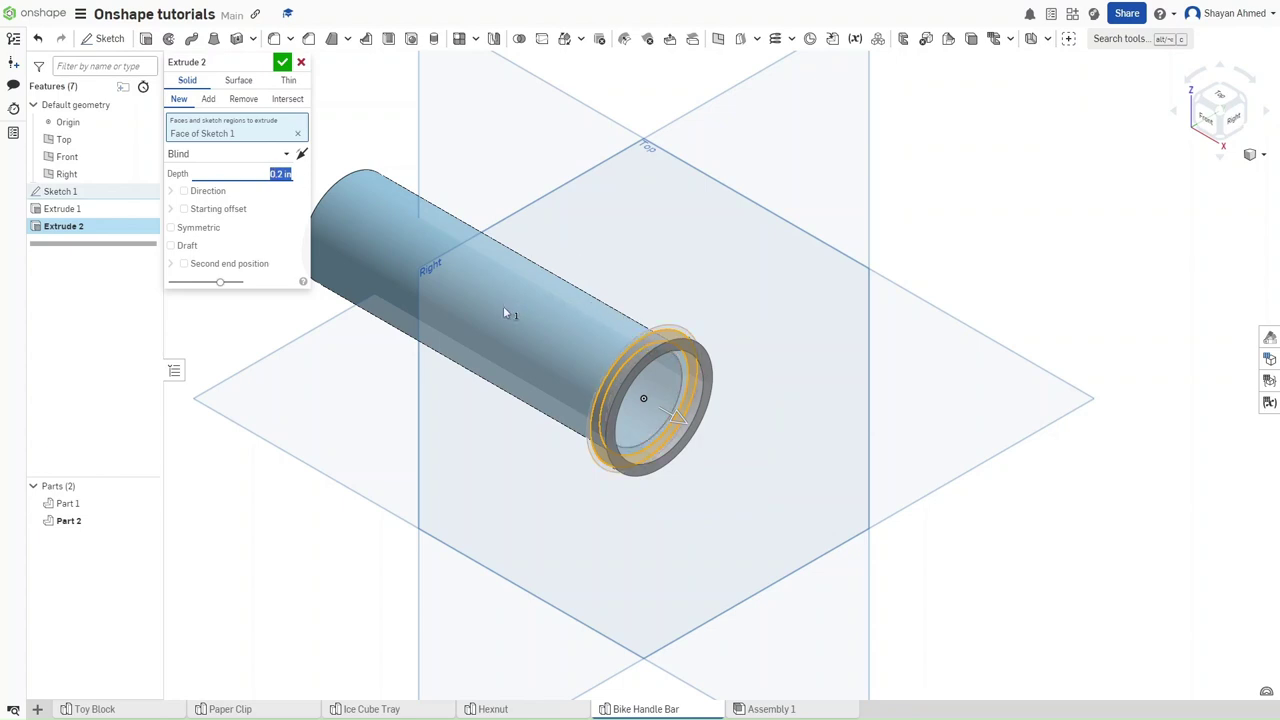
key(Return)
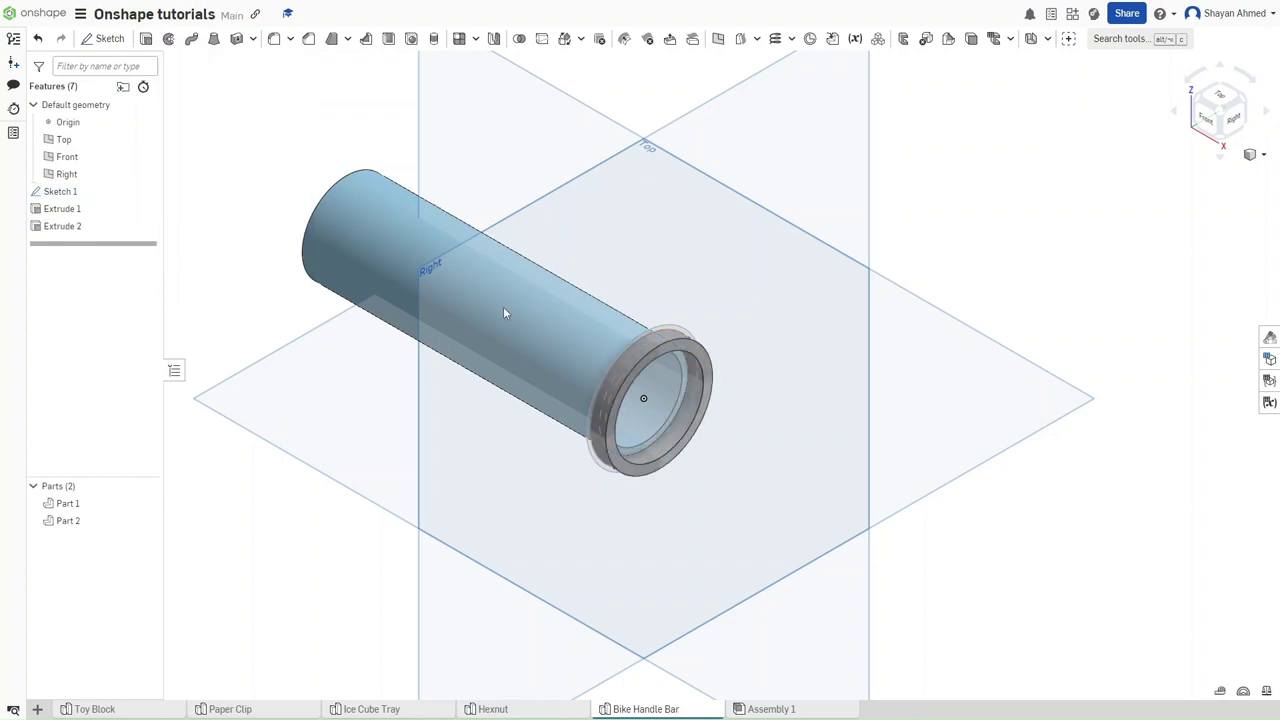
key(shift+e)
Extrude the ring face 0.5 in, merging it into Part 2 to widen the end collar.
click(683, 336)
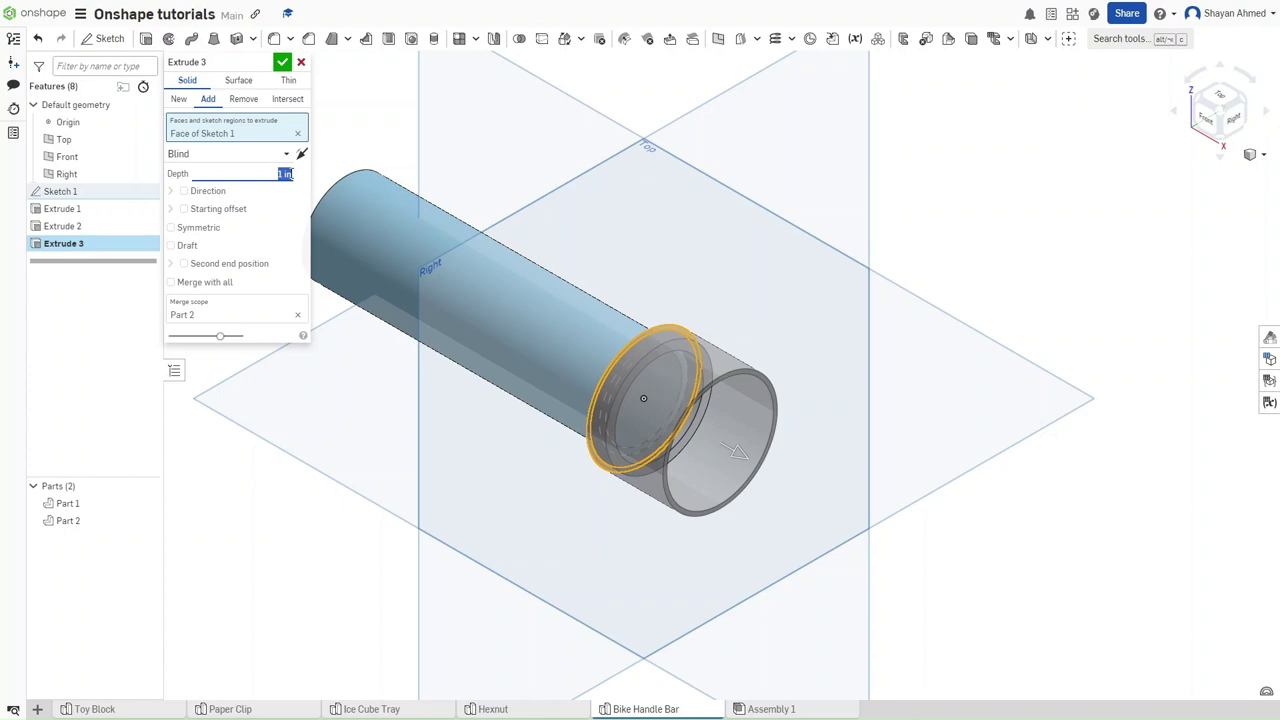
key(BackSpace)
text(0.5)
key(Return)
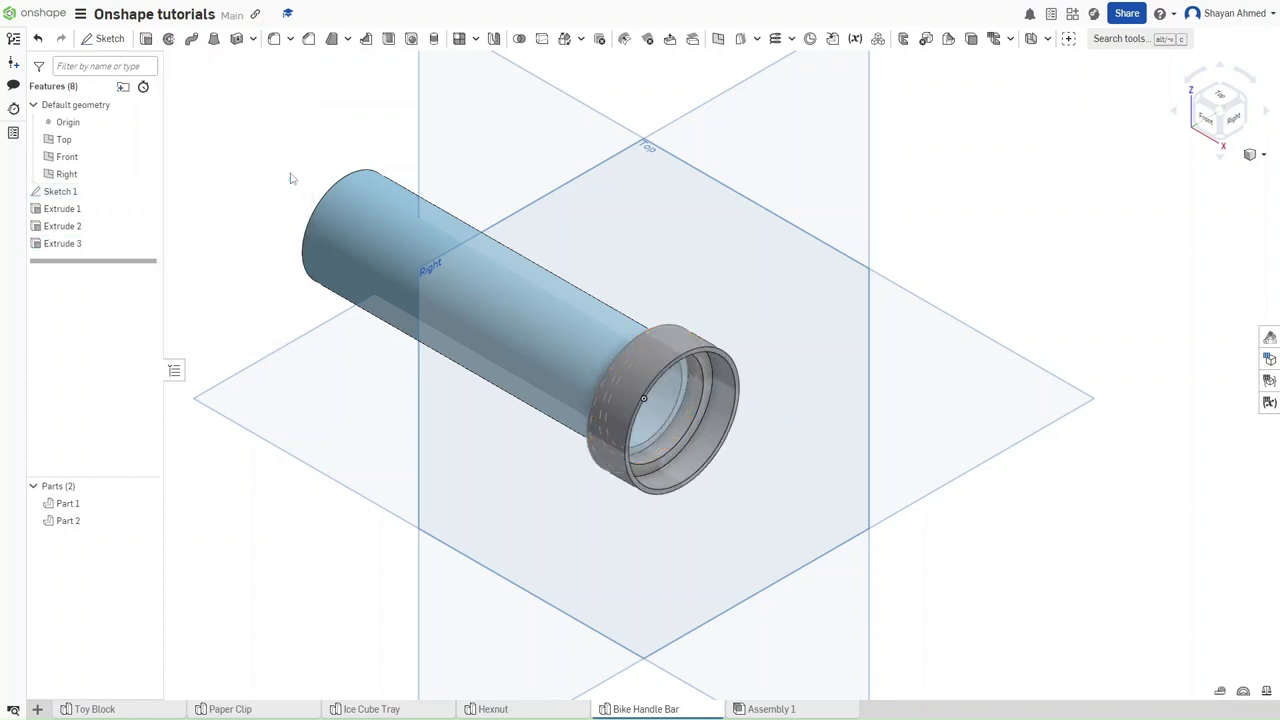
scroll(363, 366, down, 2)
scroll(297, 349, up, 2)
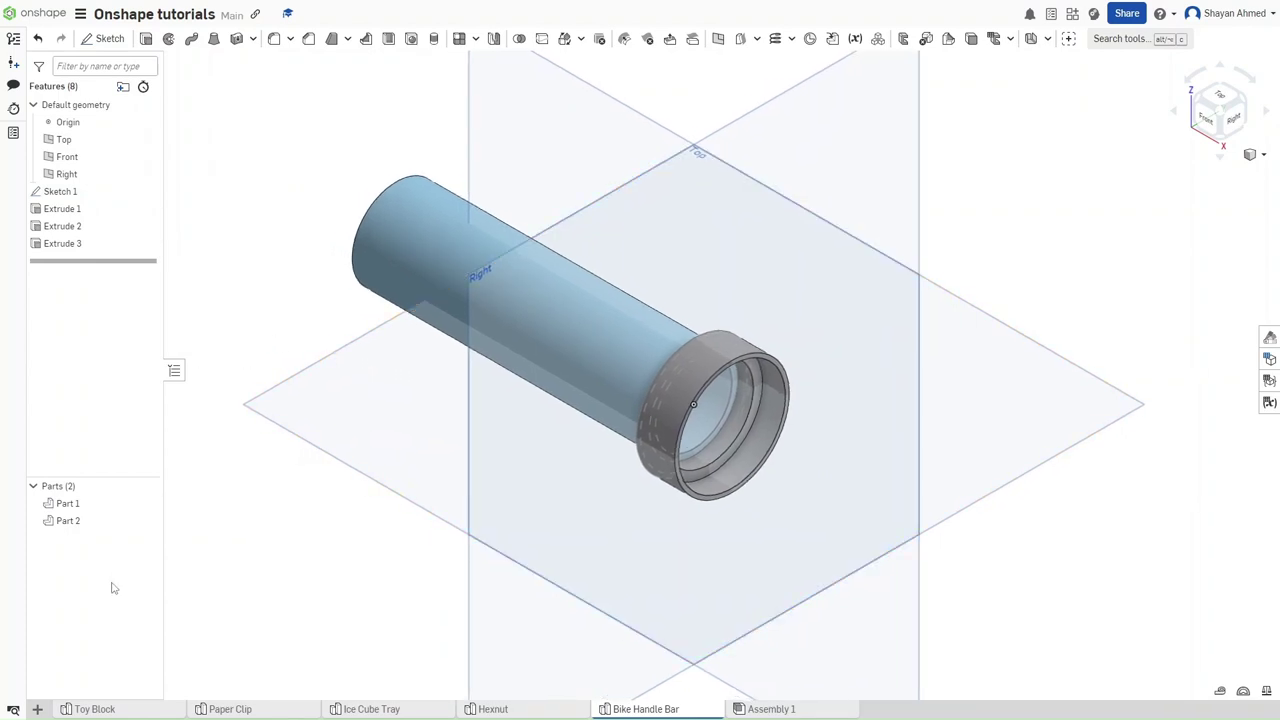
click(87, 505)
shift+click(127, 522)
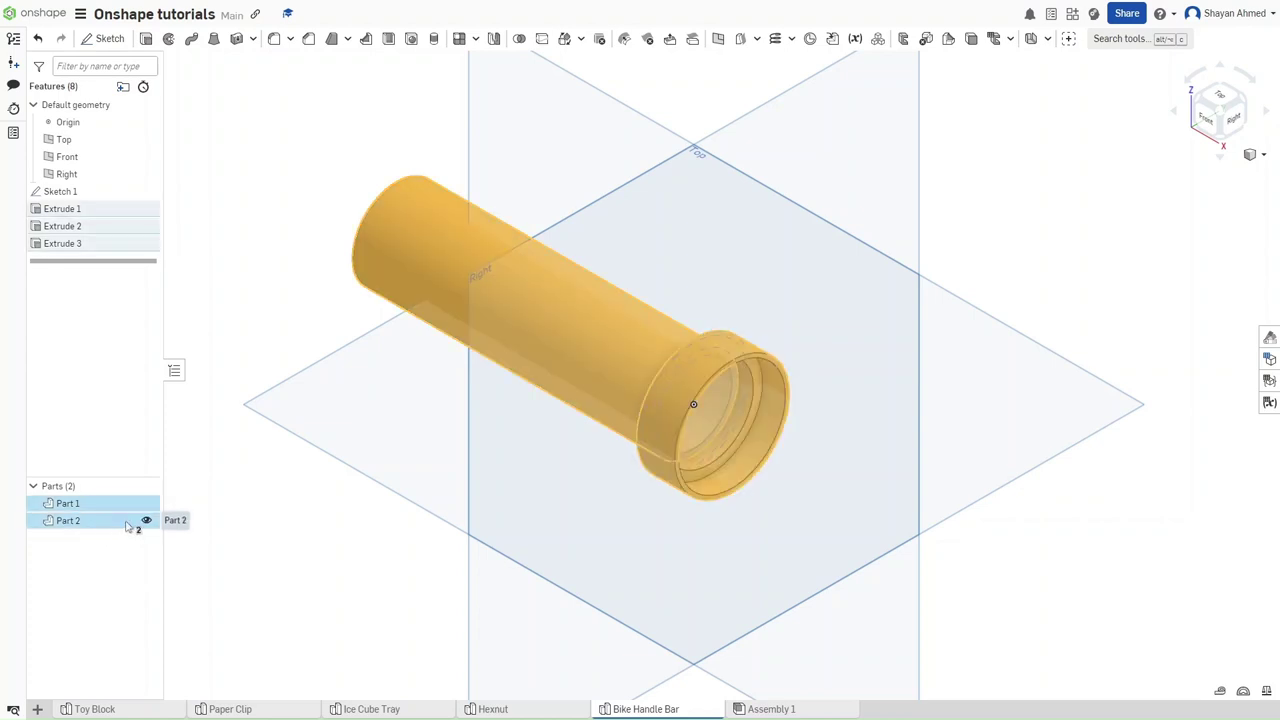
click(280, 525)
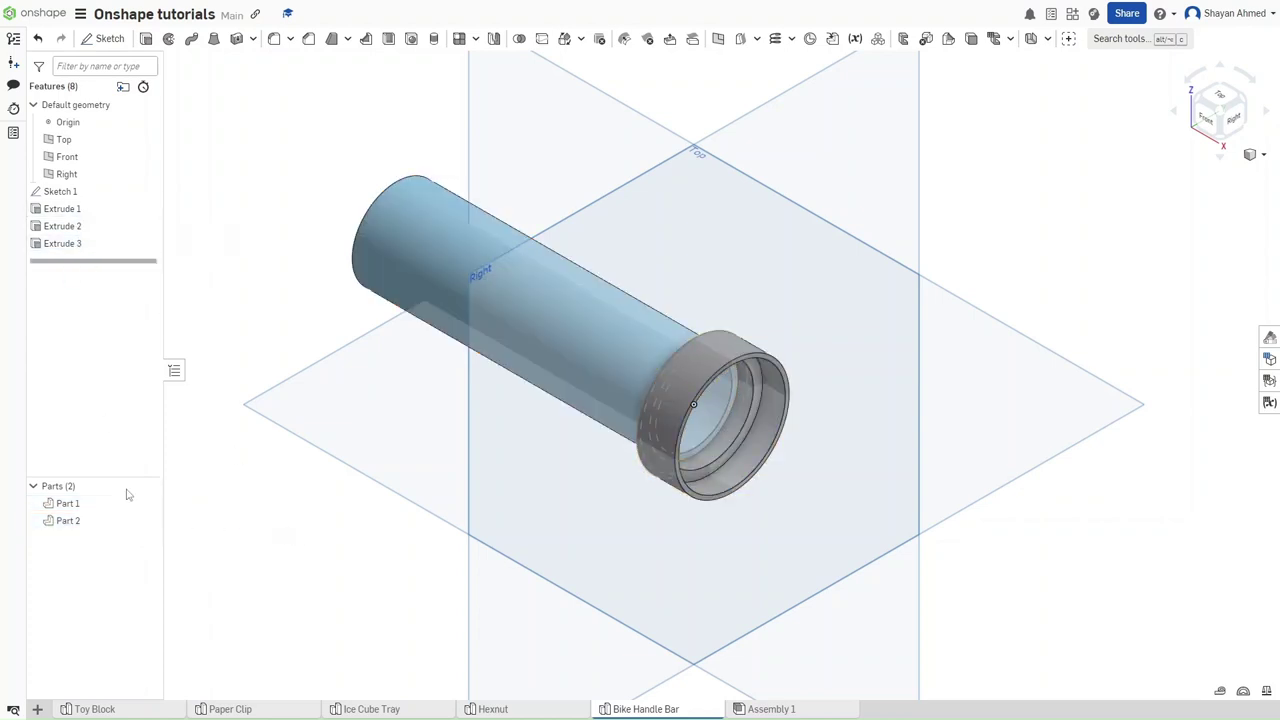
double_click(64, 227)
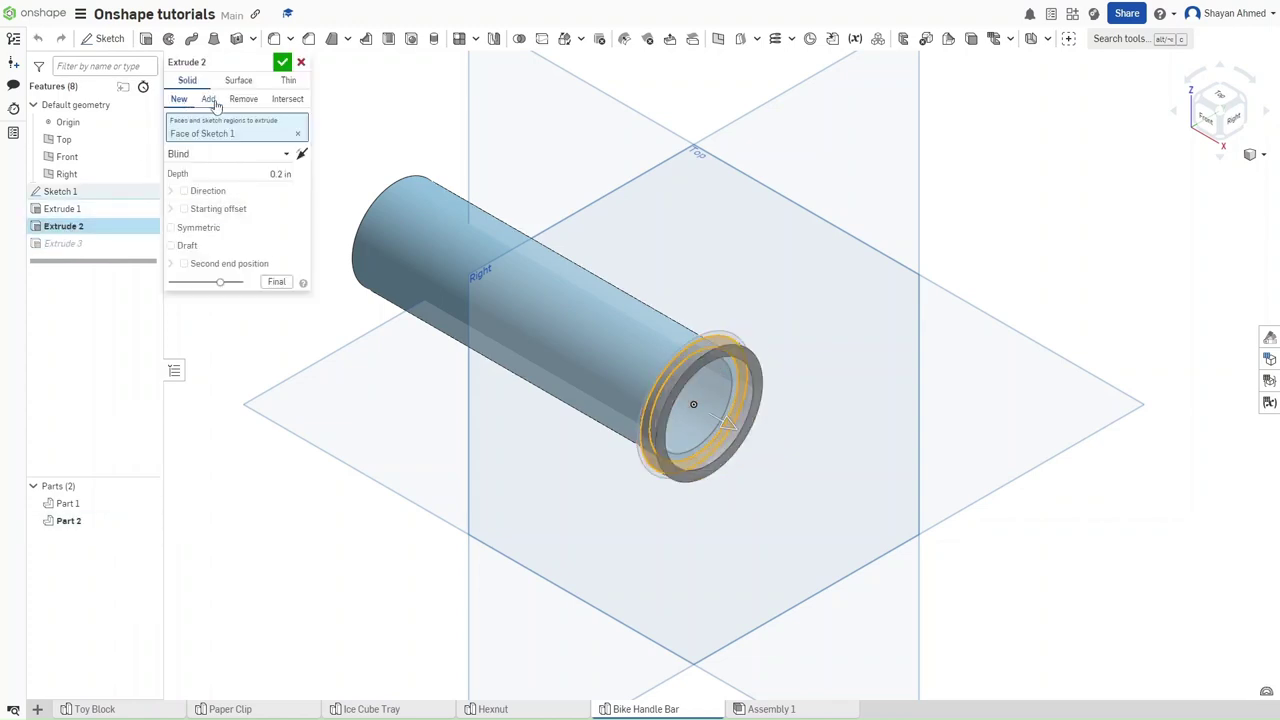
click(282, 62)
middle_drag(290, 223, 324, 241)
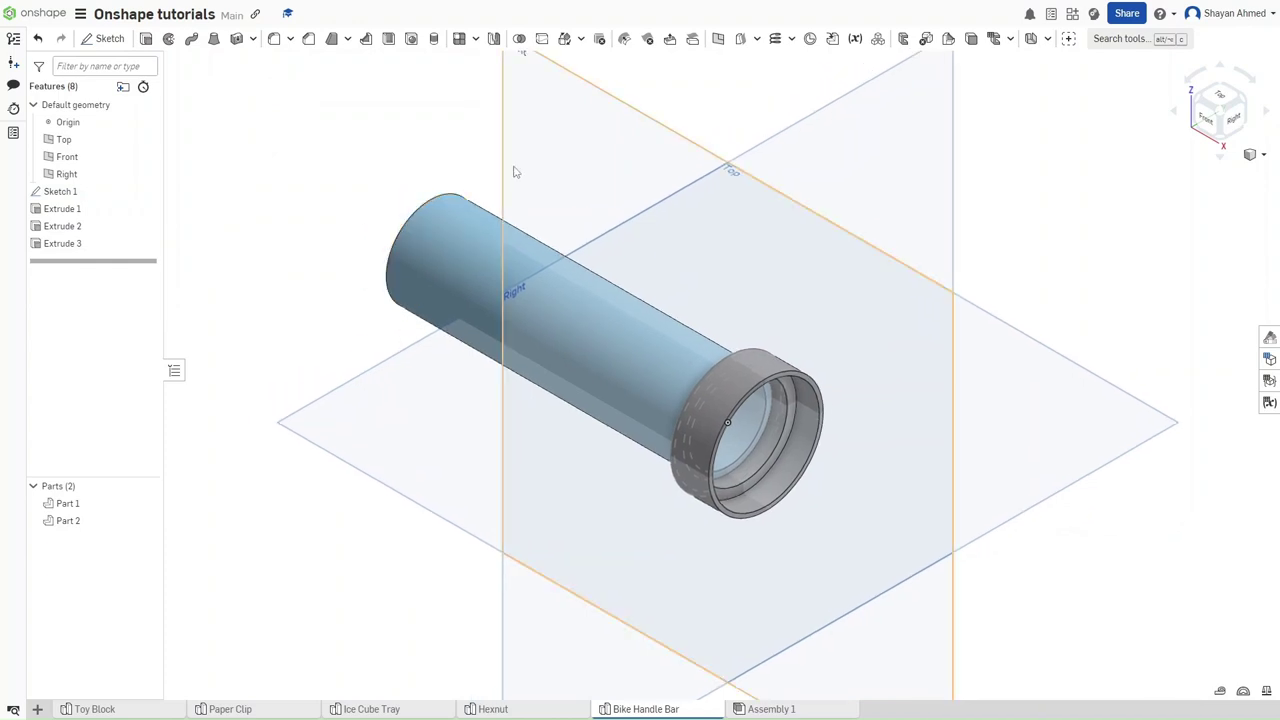
Open Sketch 2 on the Front plane, viewed face-on and zoomed to the tube's top edge.
scroll(515, 172, down, 2)
middle_drag(515, 172, 531, 205)
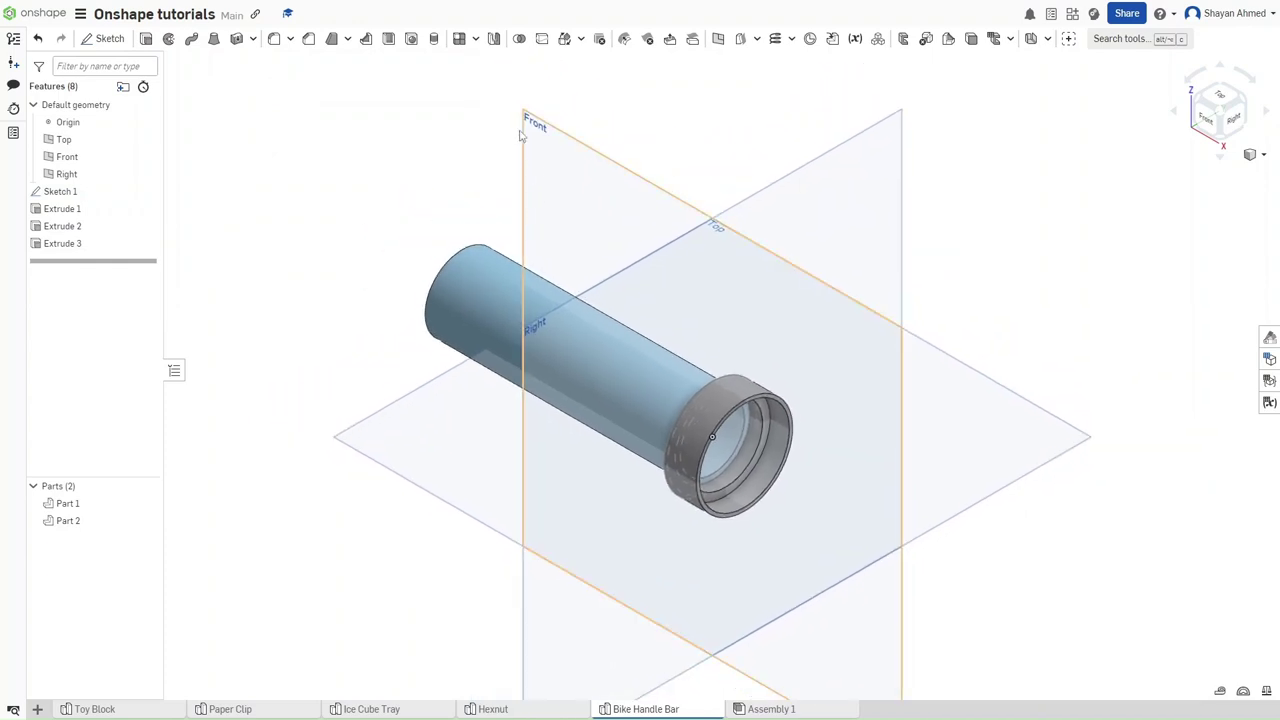
click(556, 146)
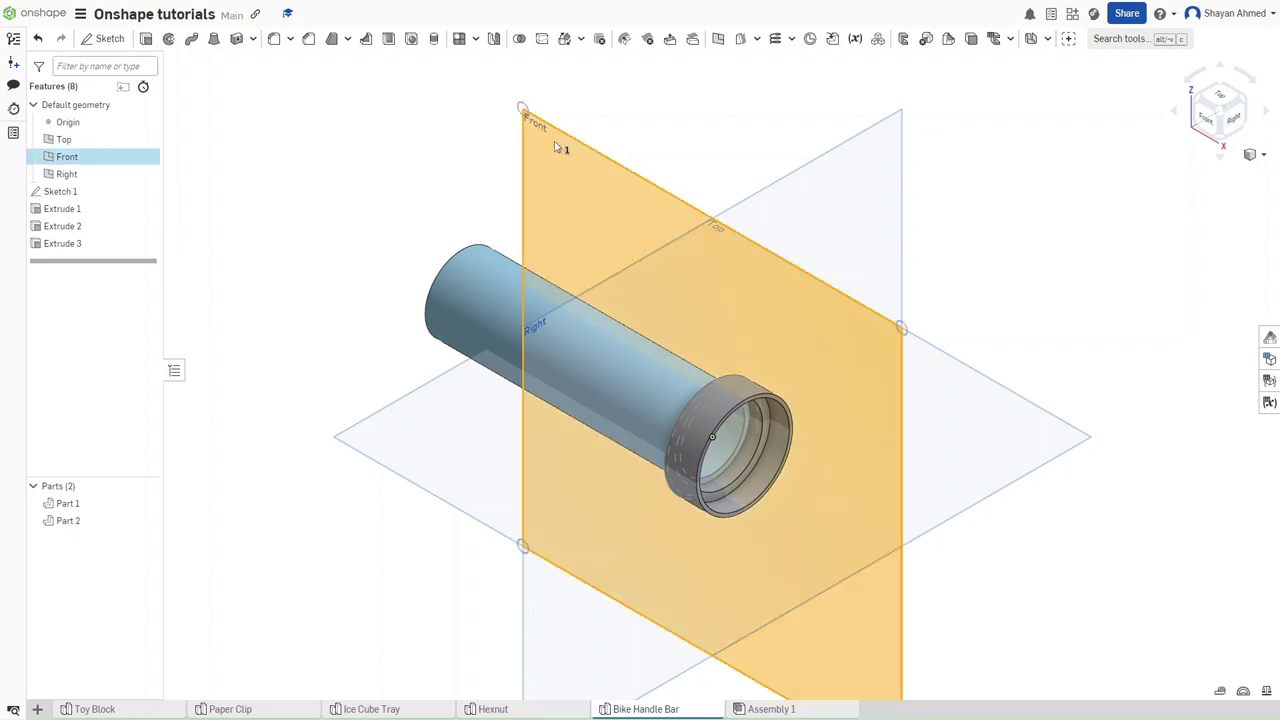
key(shift+s)
key(shift+1)
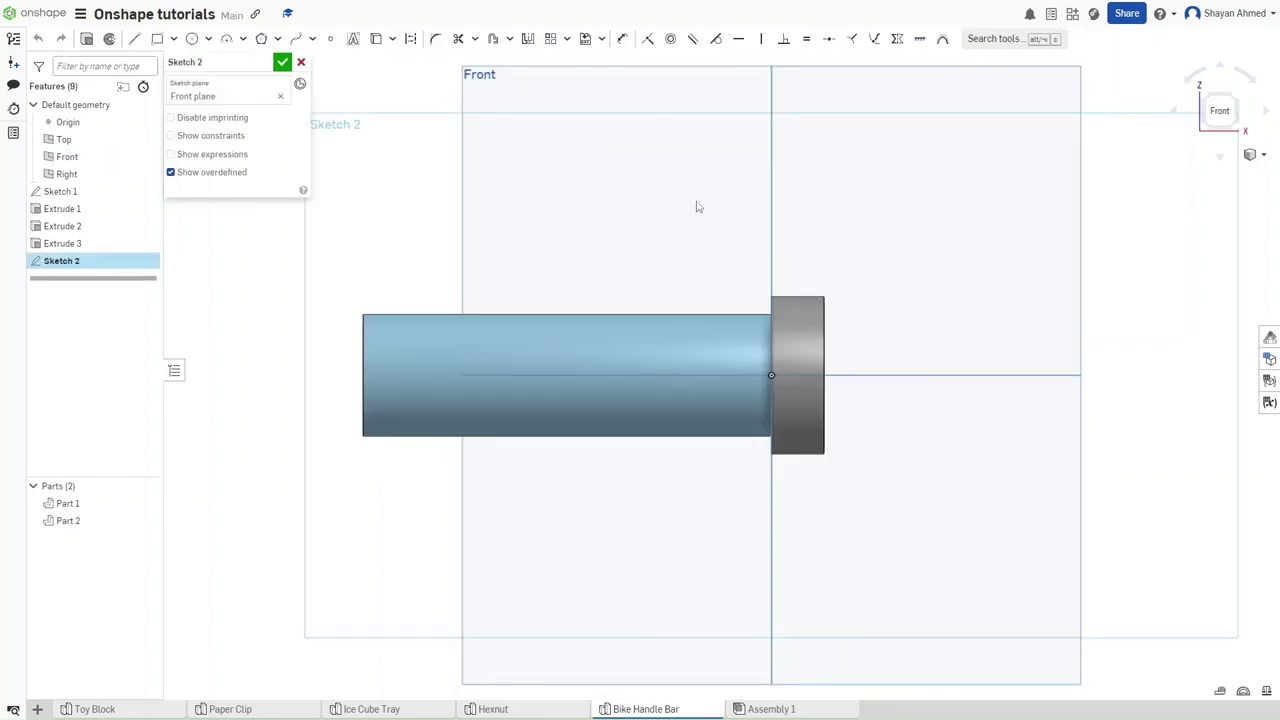
scroll(773, 322, up, 5)
scroll(763, 313, up, 3)
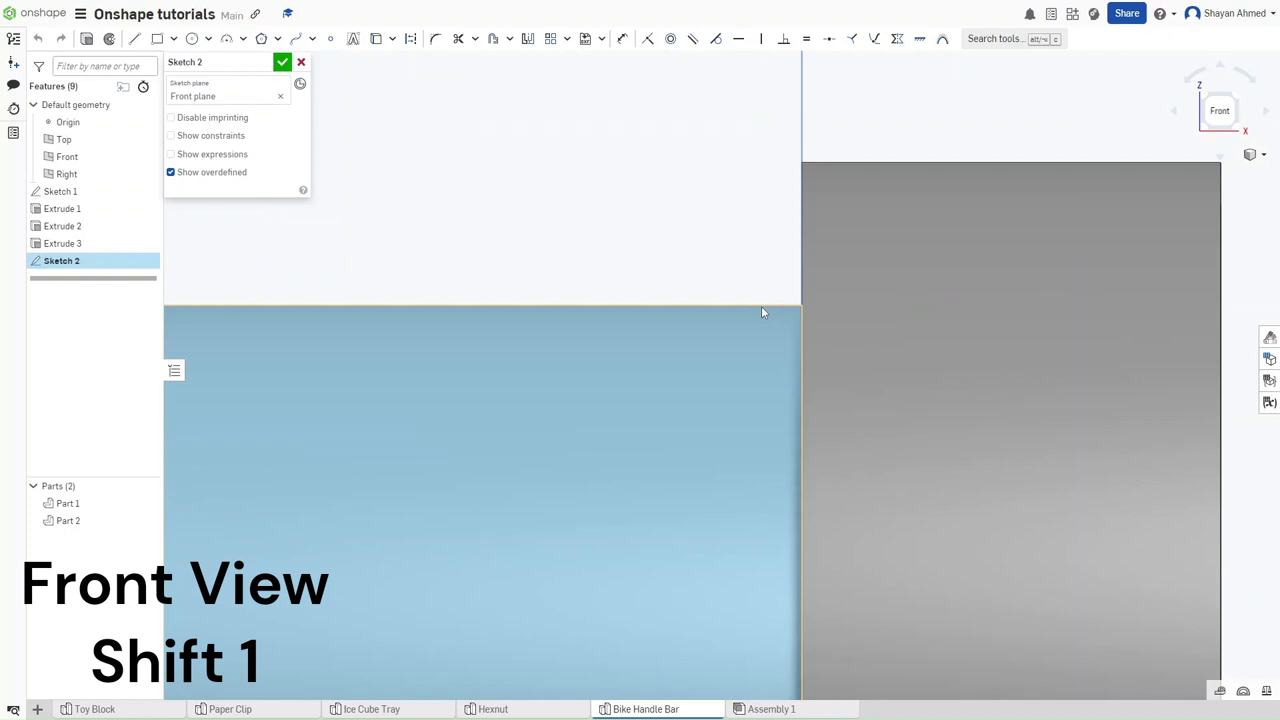
scroll(756, 323, up, 3)
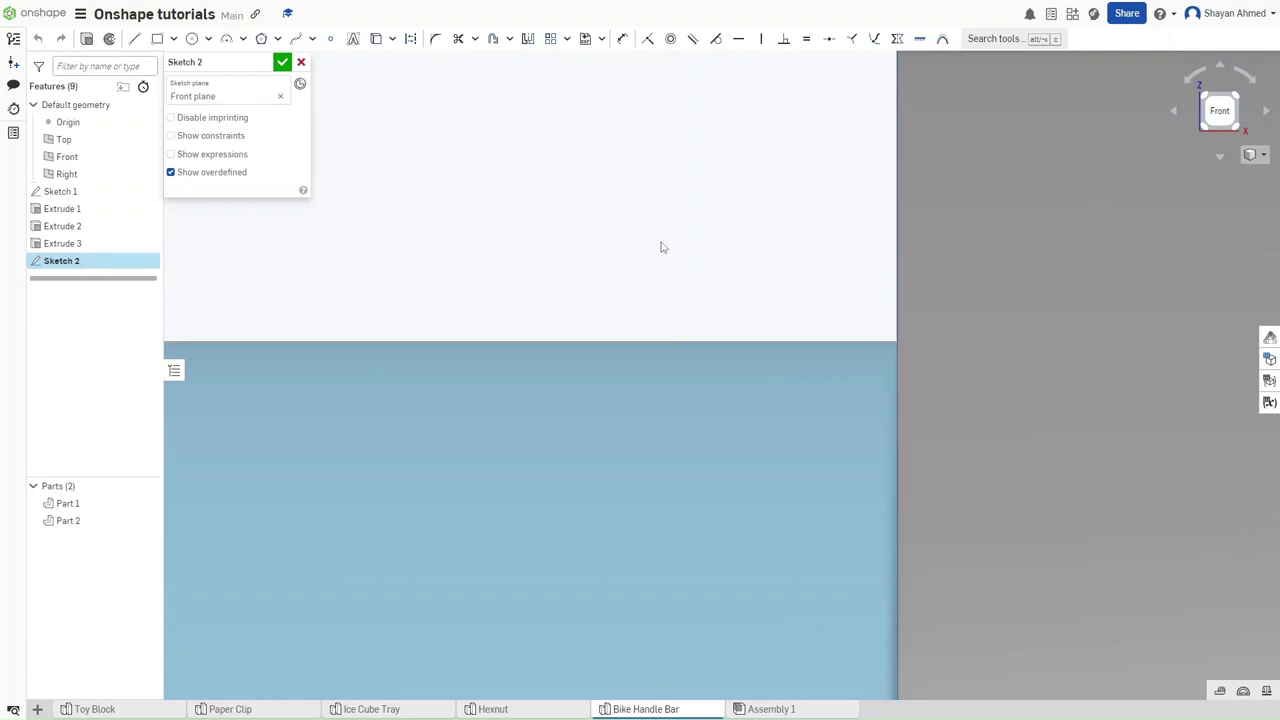
Draw a corner rectangle 0.022 wide by 0.1 tall across the tube's top edge.
key(g)
click(662, 271)
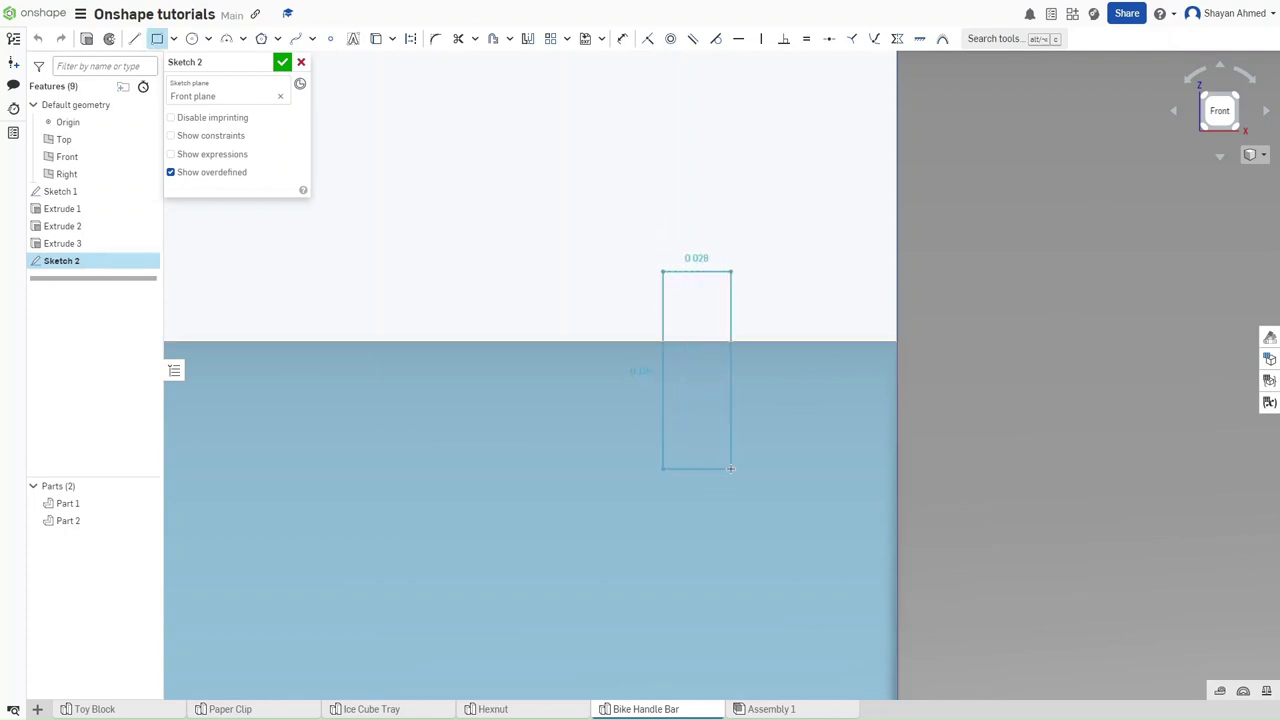
click(732, 468)
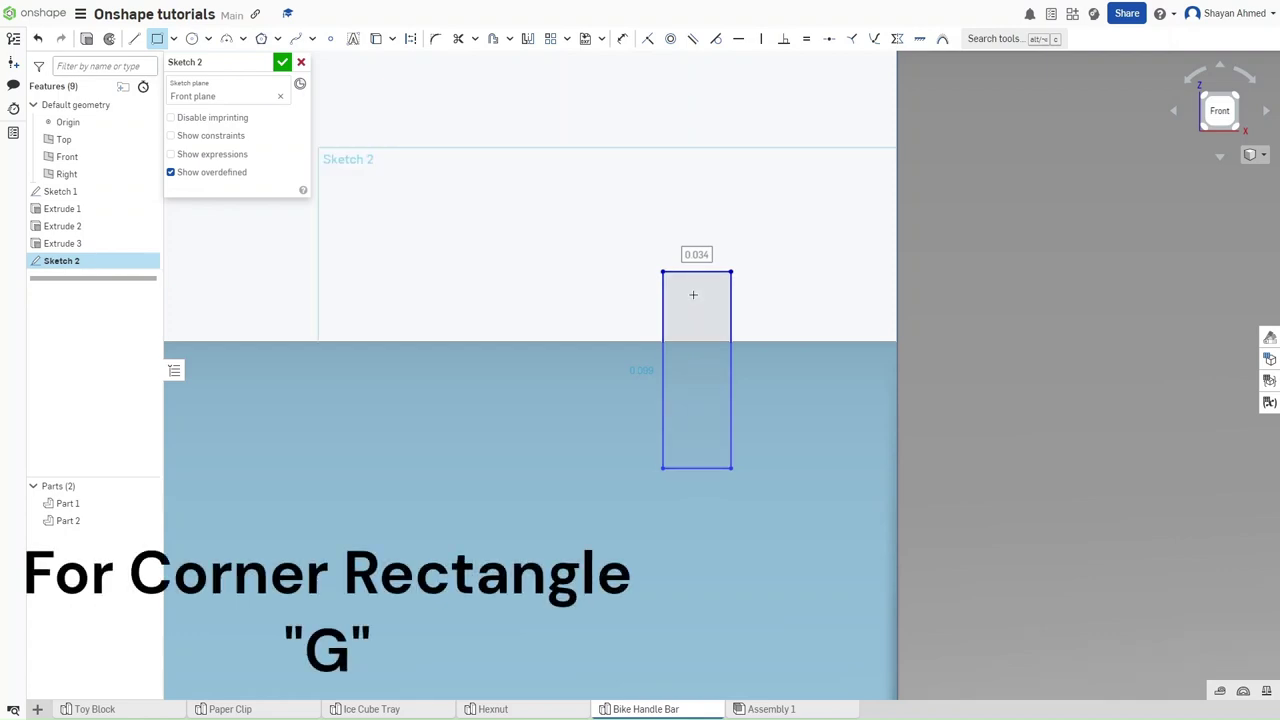
text(0)
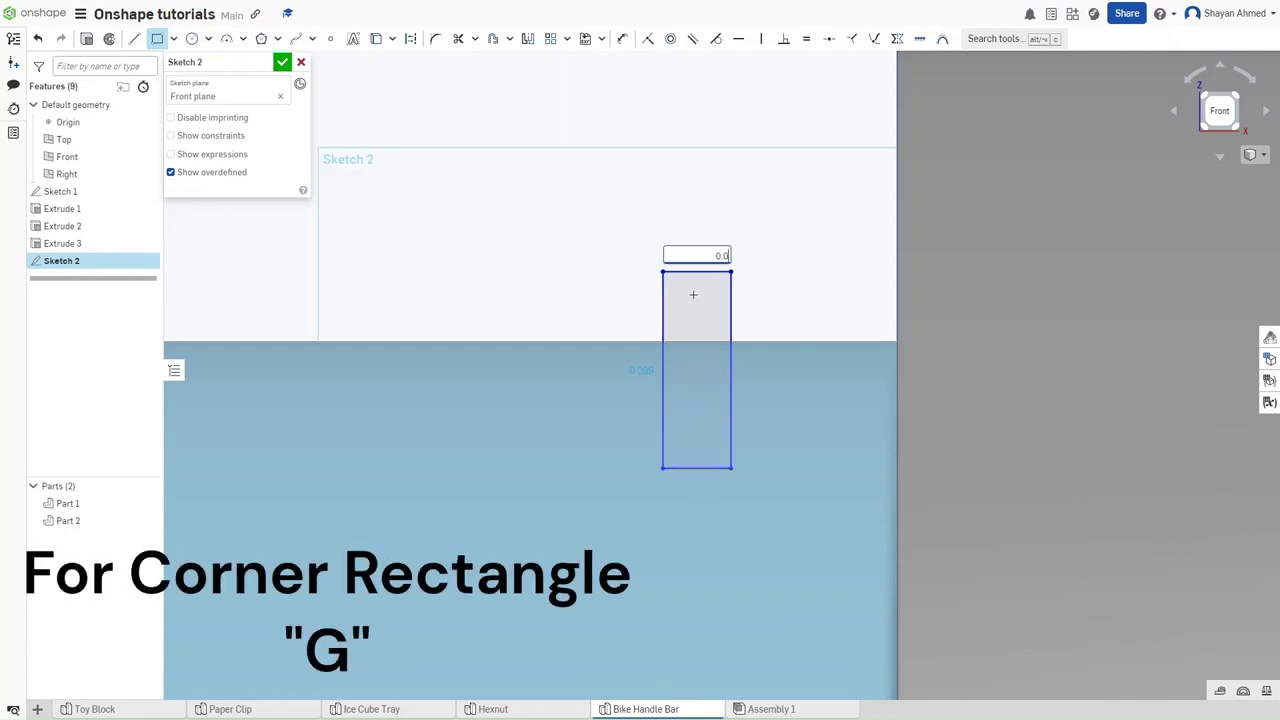
key(Return)
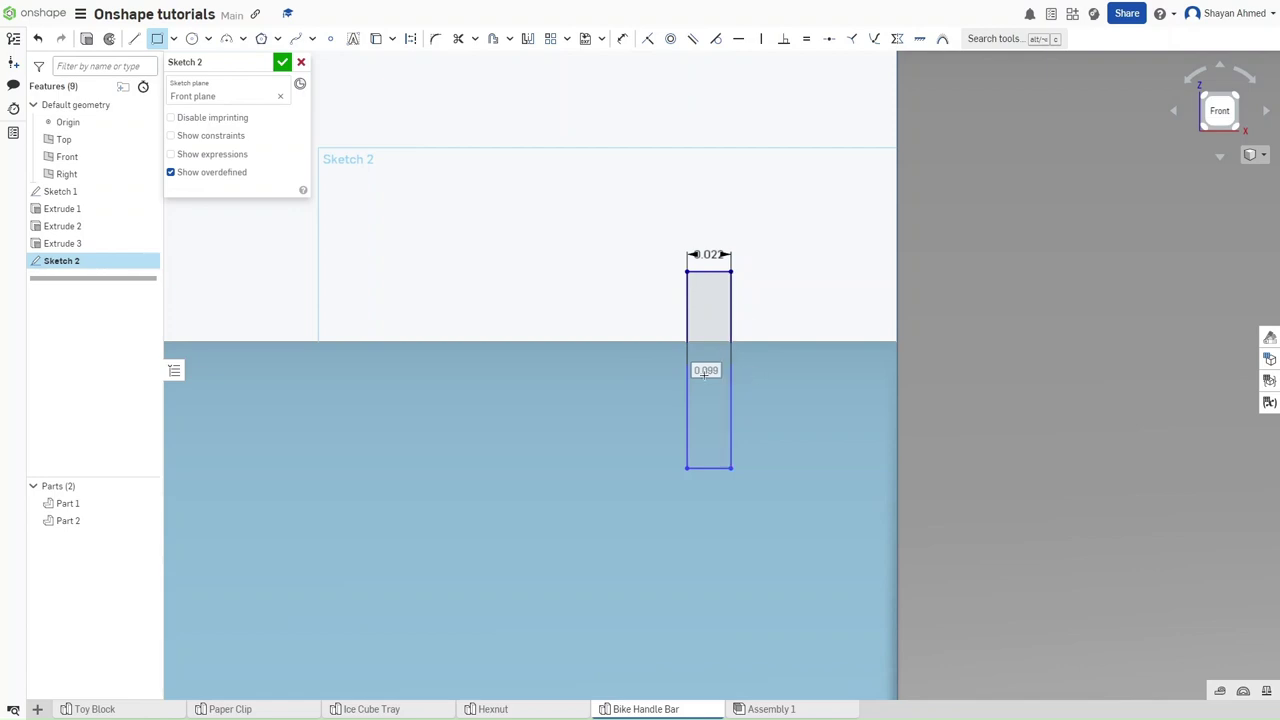
double_click(705, 371)
text(0.1)
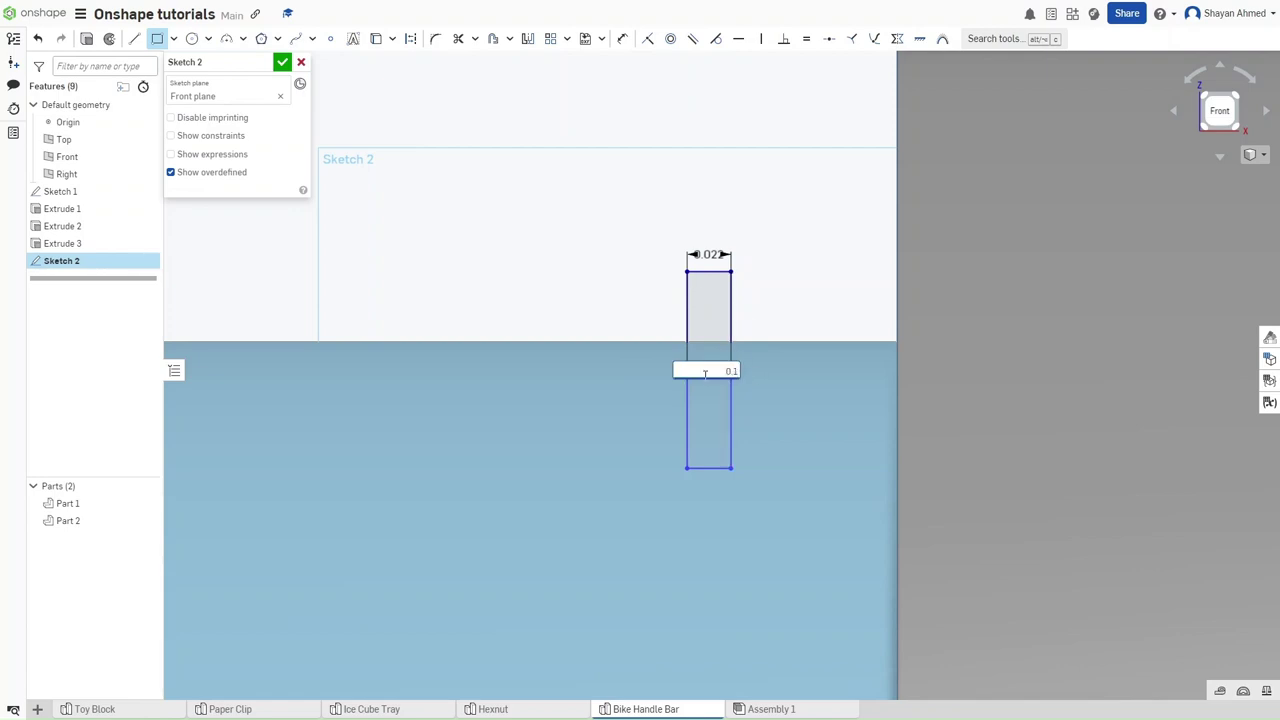
key(Return)
key(d)
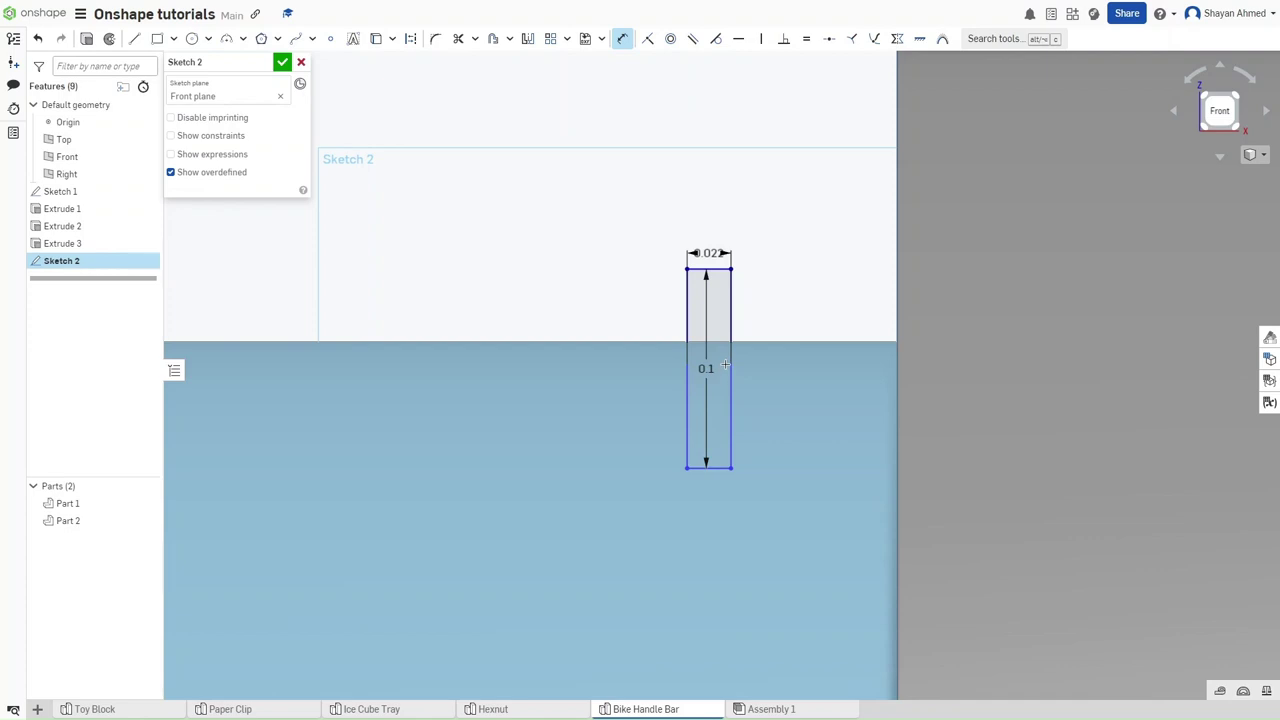
Draw a horizontal construction line along the tube's top edge.
key(l)
key(q)
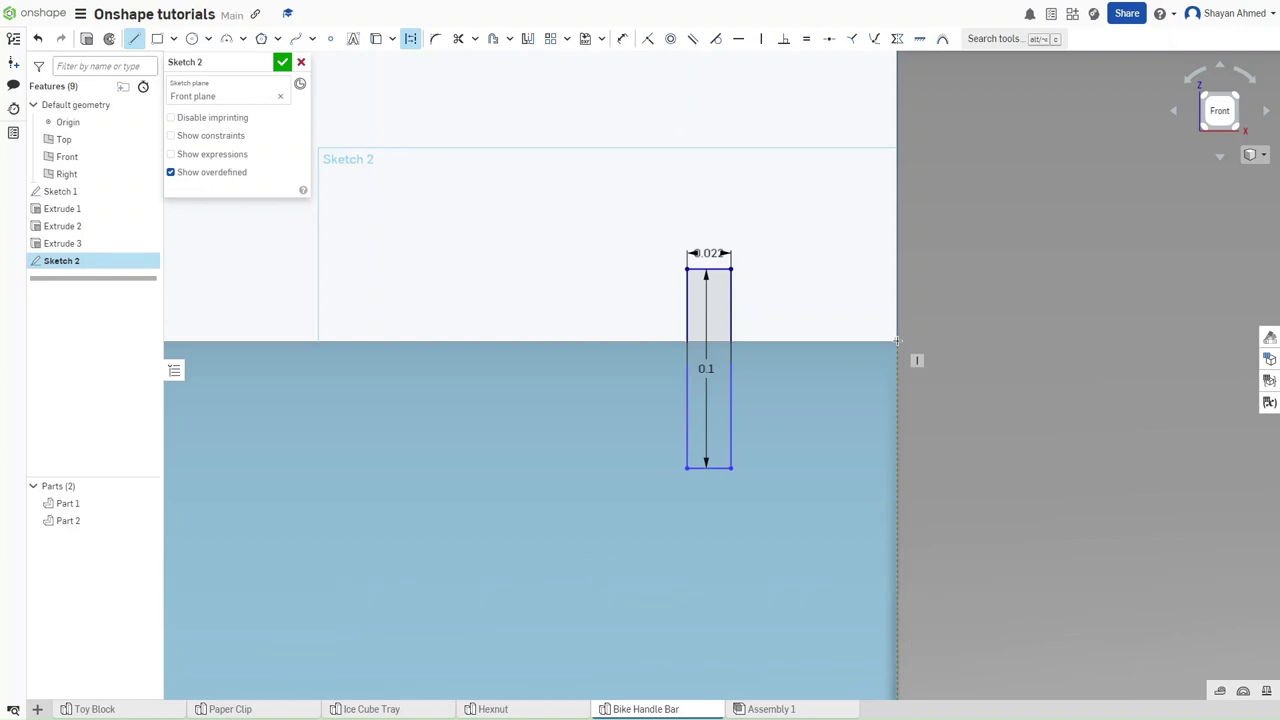
scroll(897, 341, down, 5)
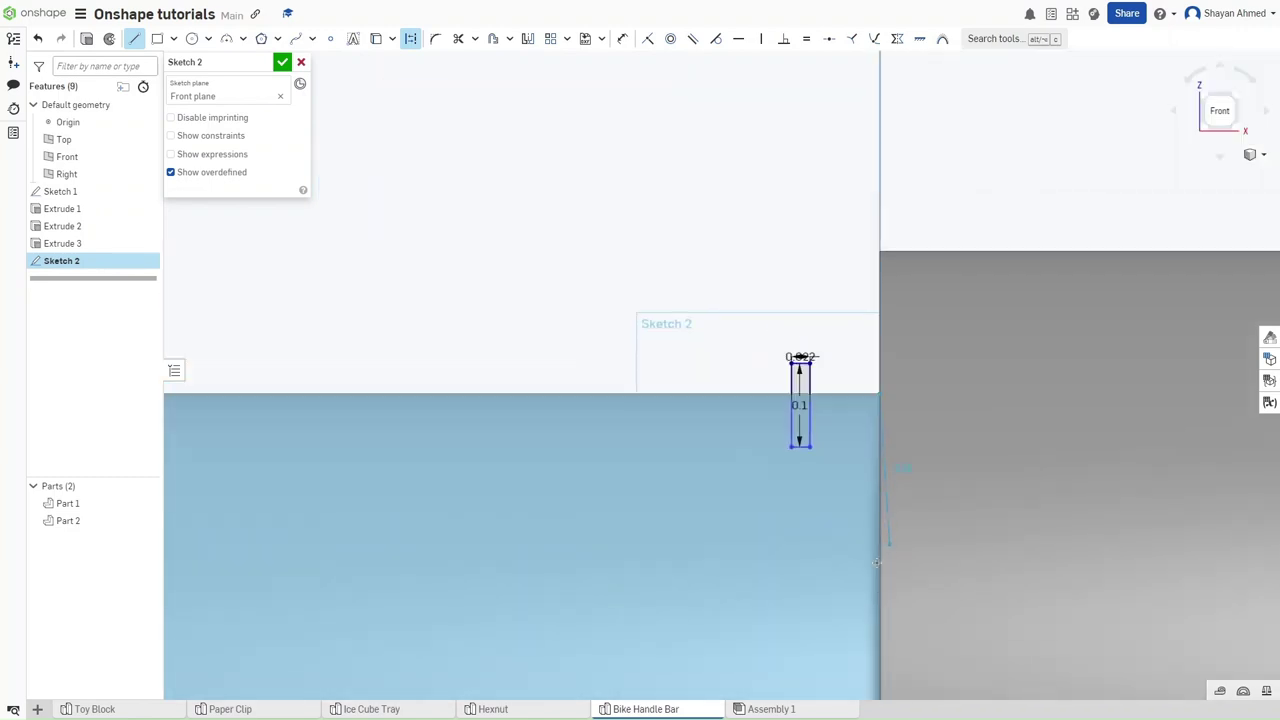
mouse_move(840, 491)
middle_down()
mouse_move(803, 391)
mouse_move(854, 562)
middle_up()
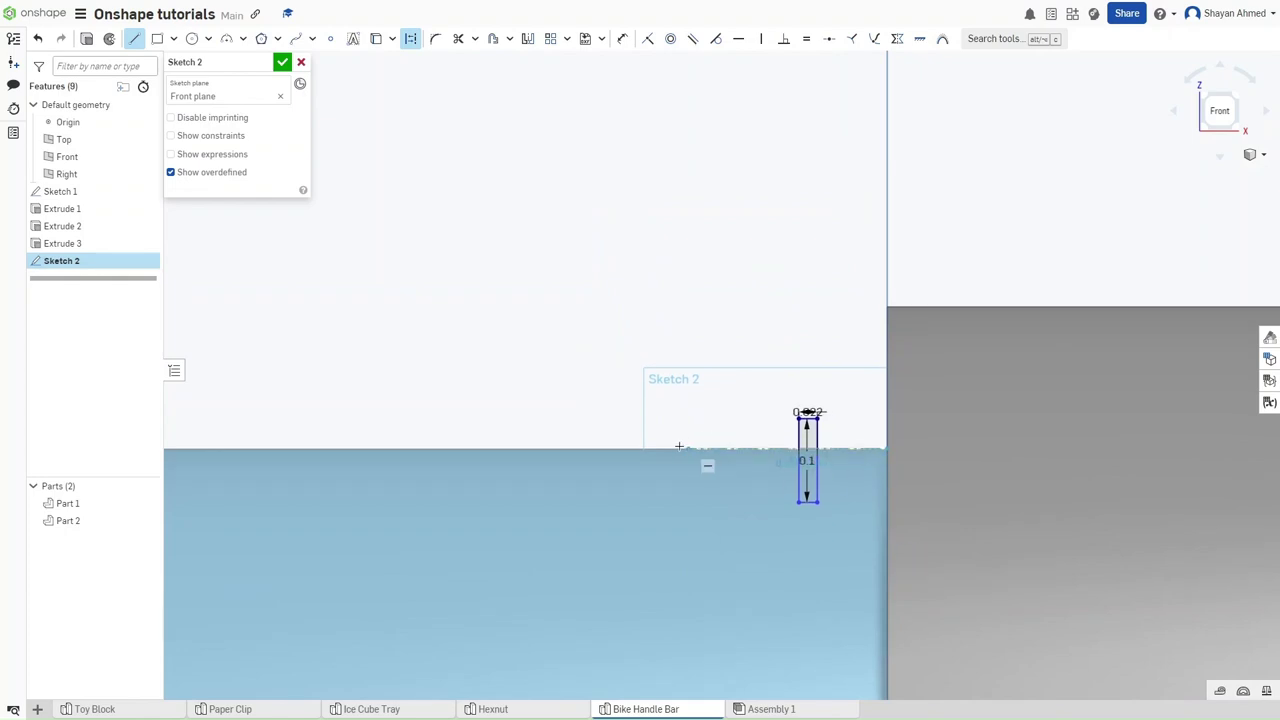
scroll(806, 450, up, 5)
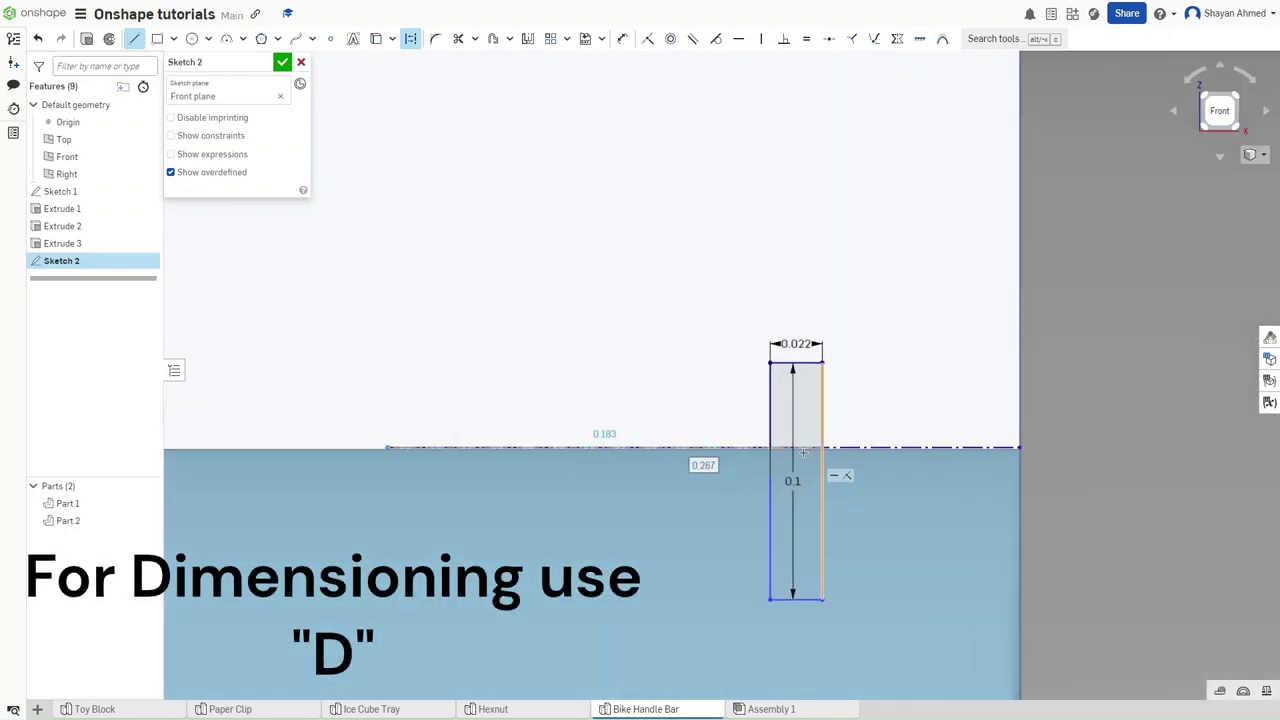
key(Escape)
Dimension the rectangle's bottom 0.055 below the construction line, aligned with the tube's top edge.
key(d)
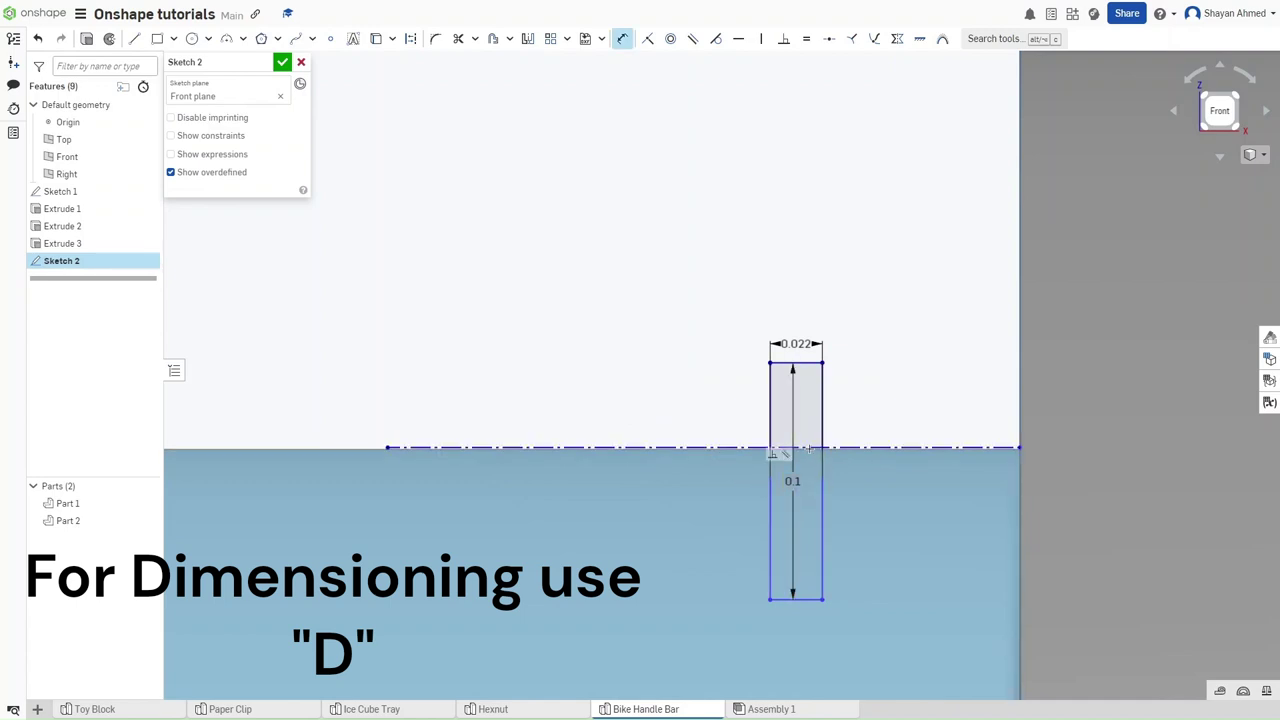
click(808, 448)
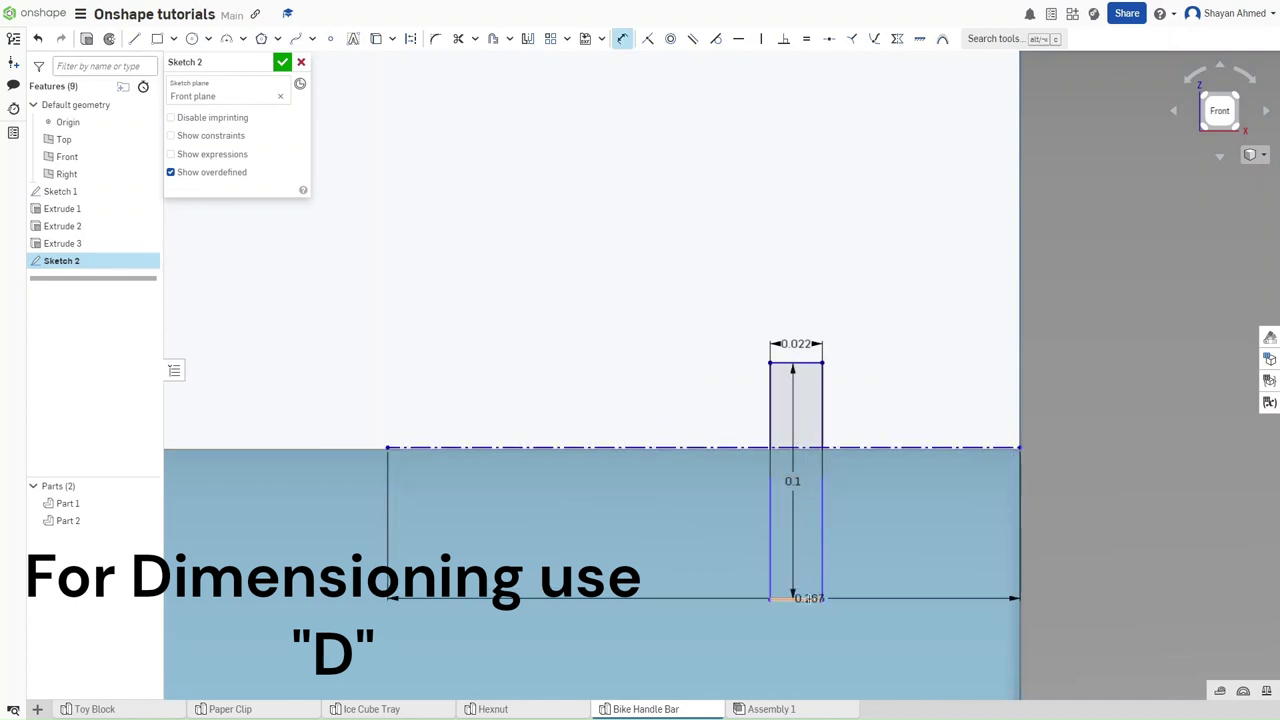
click(808, 598)
click(808, 510)
text(0.055)
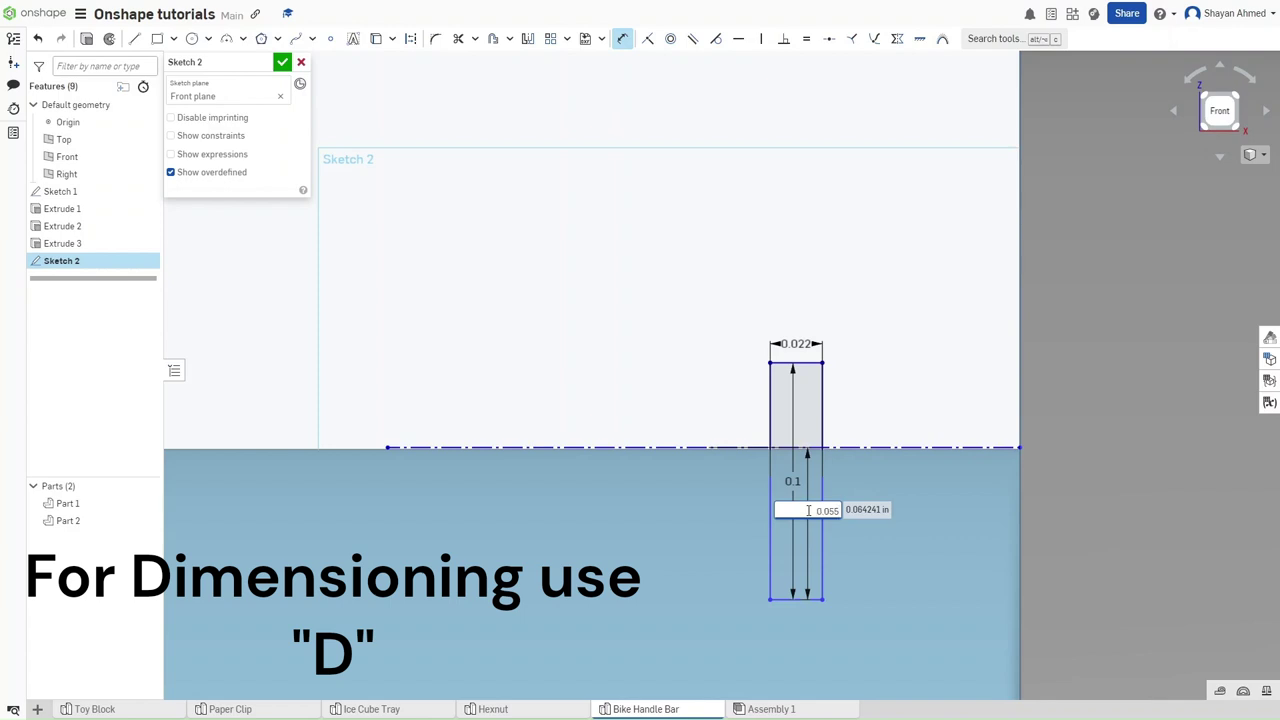
key(Return)
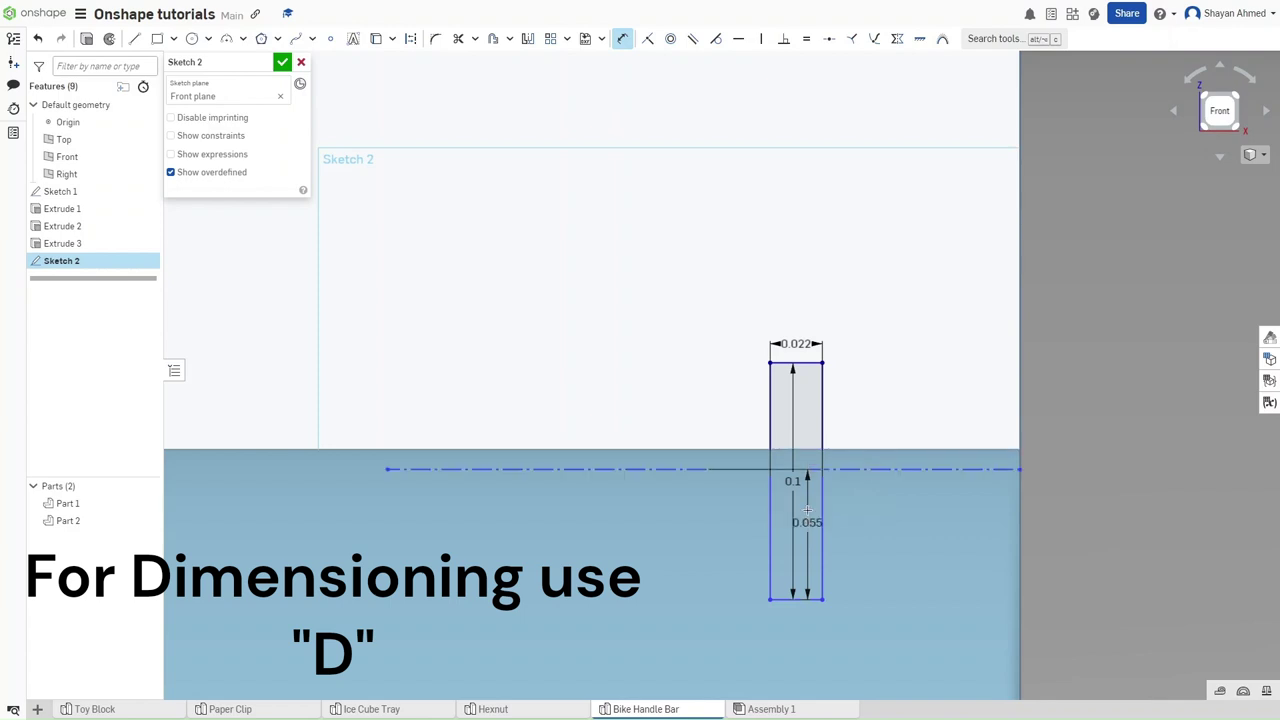
key(Escape)
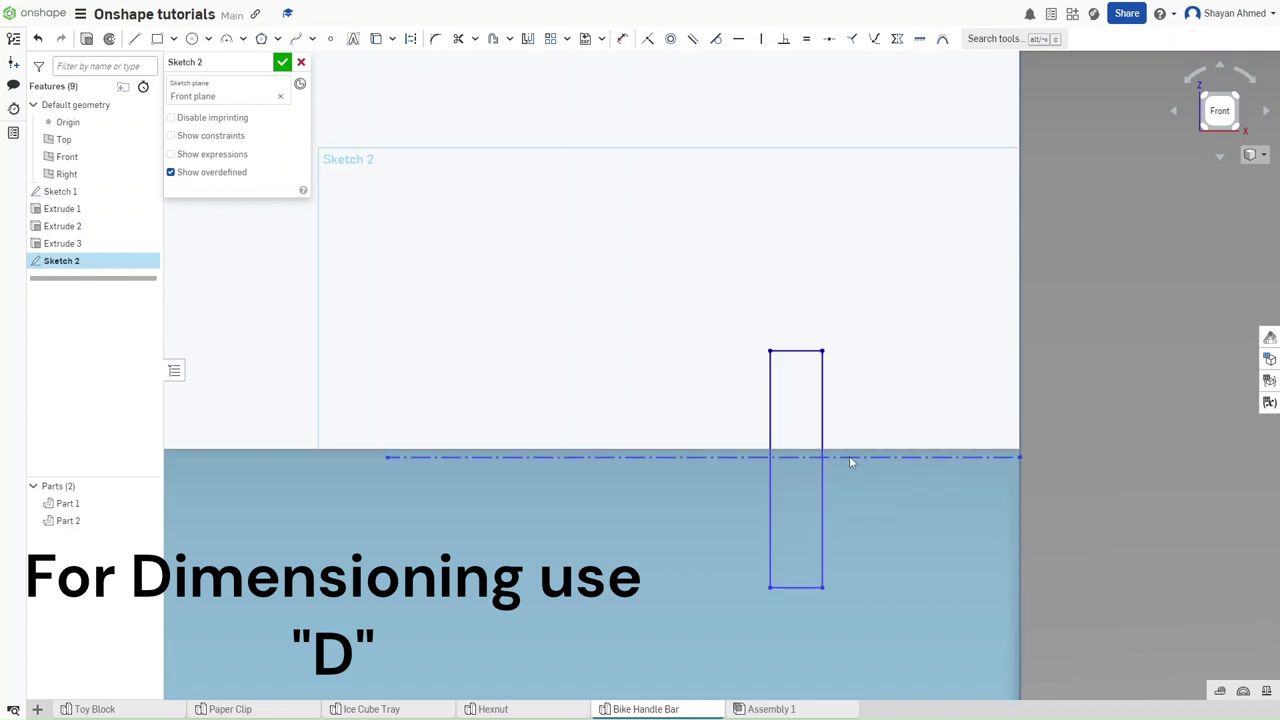
drag(850, 462, 850, 456)
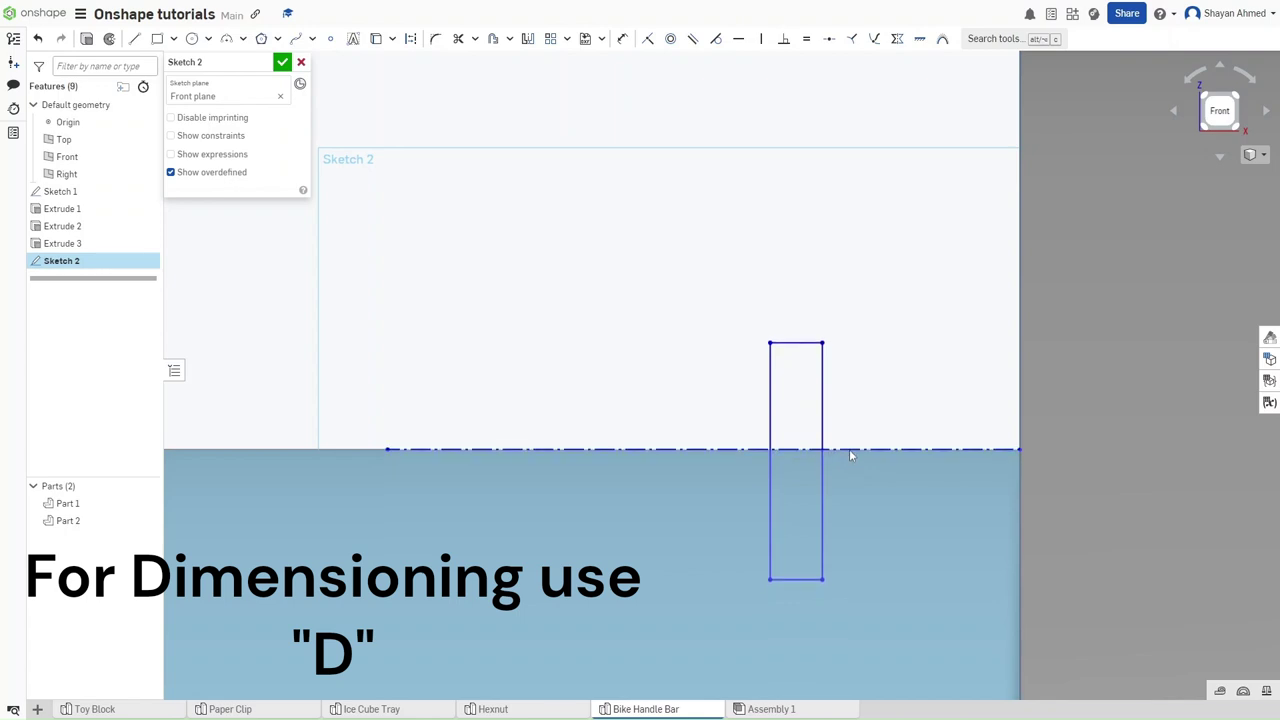
Undo a stray 0.014 dimension and set the rectangle's right edge 0.14 from the tube's end.
key(d)
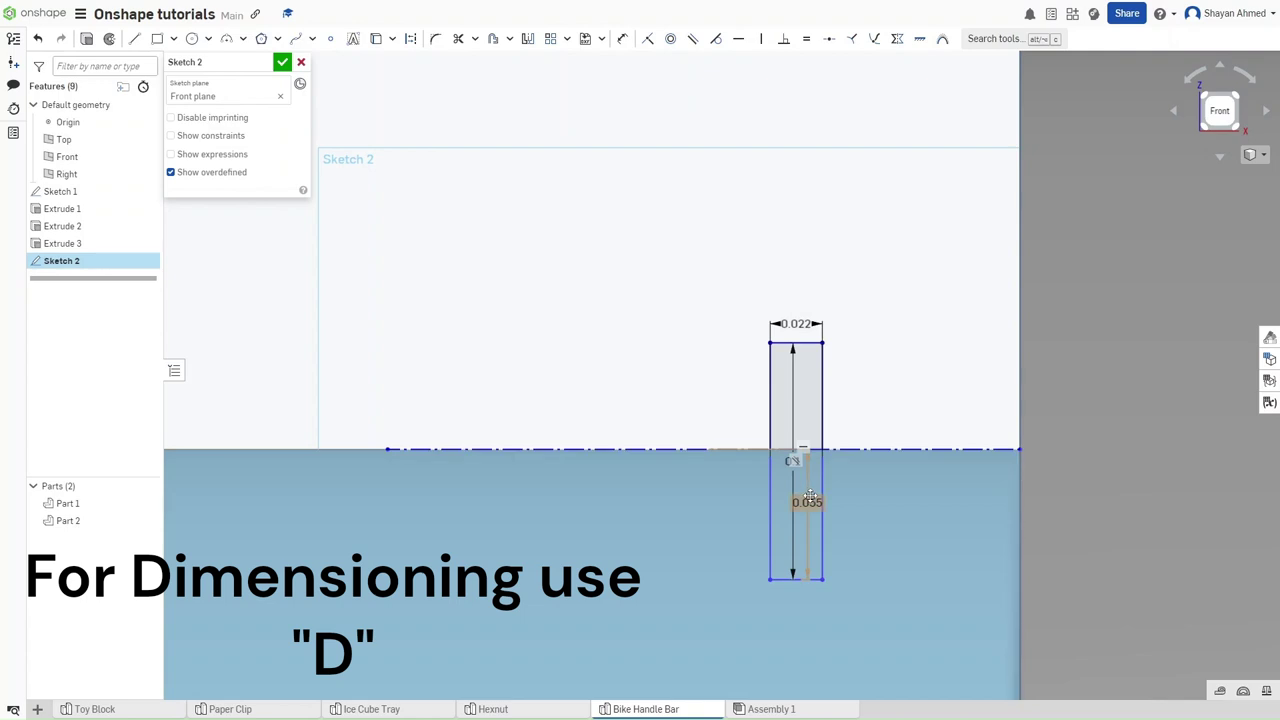
key(d)
click(868, 451)
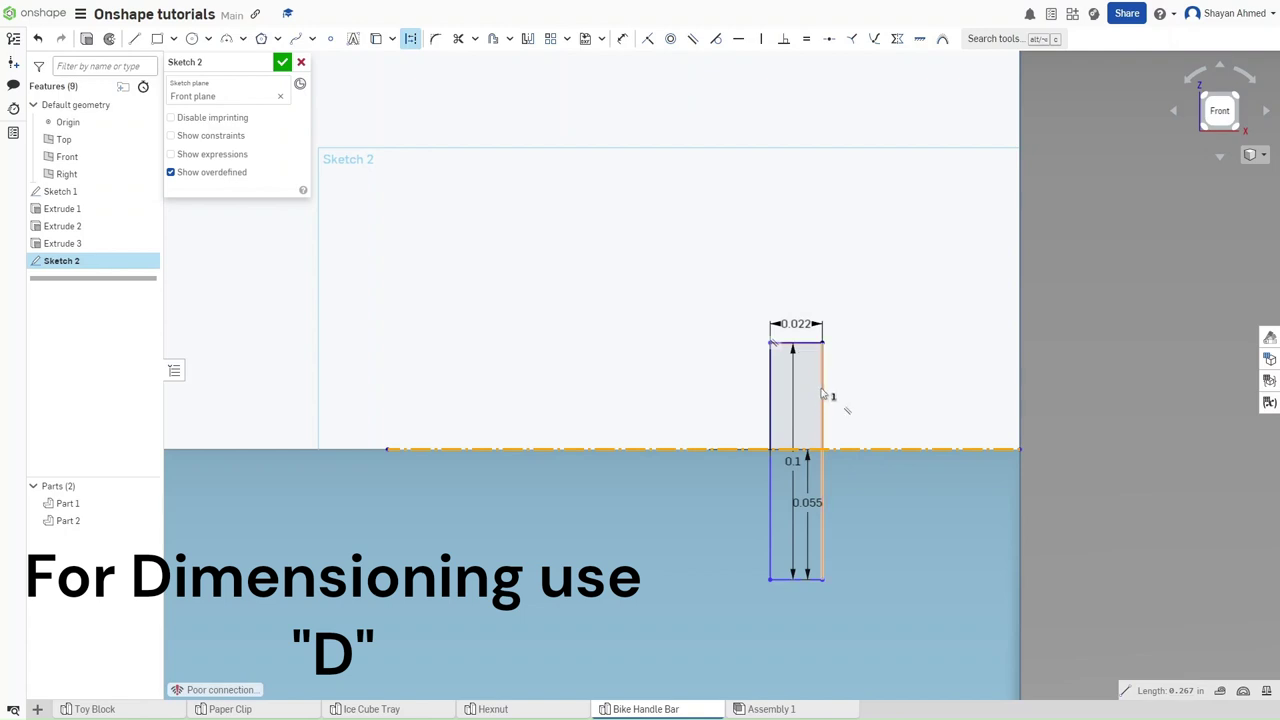
key(Escape)
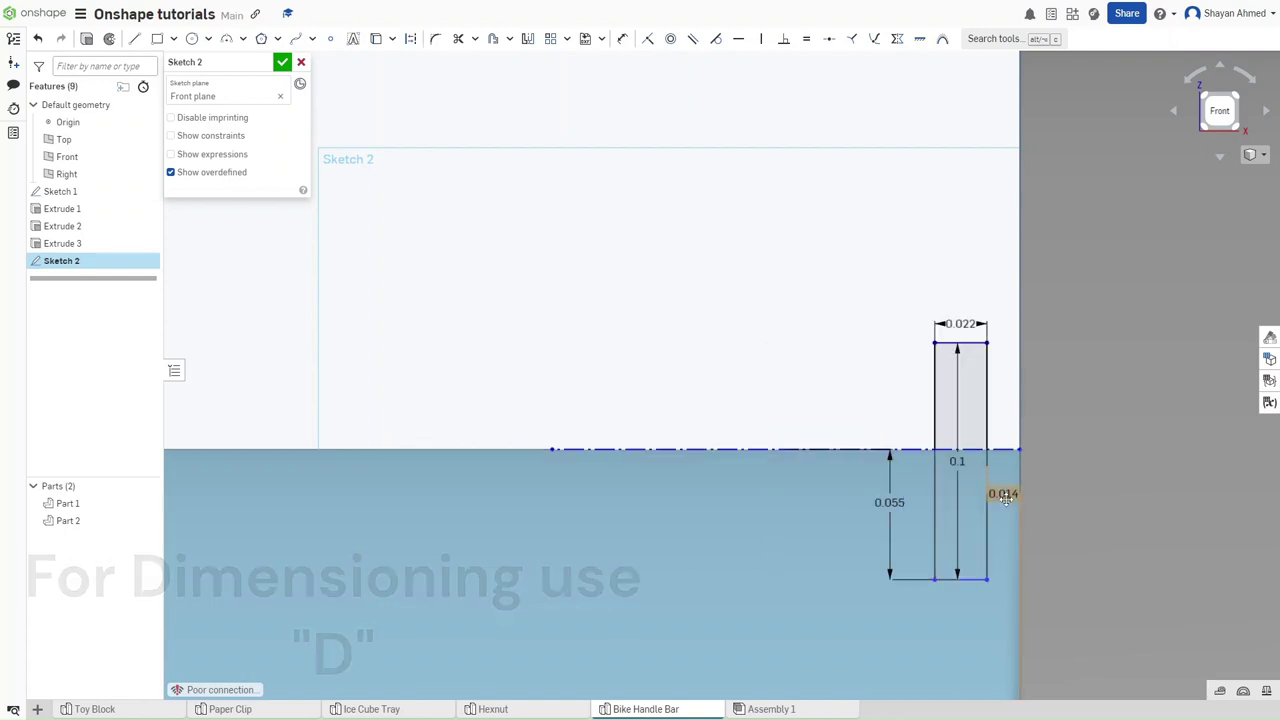
click(1002, 492)
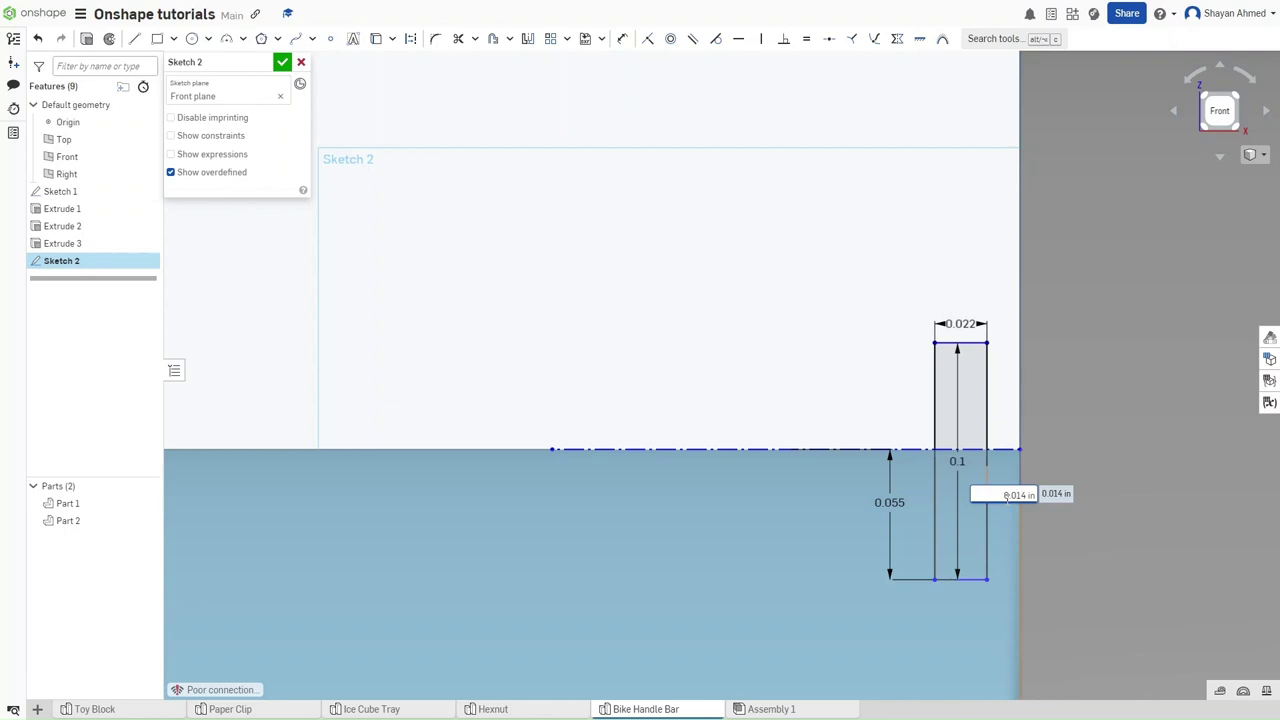
key(Return)
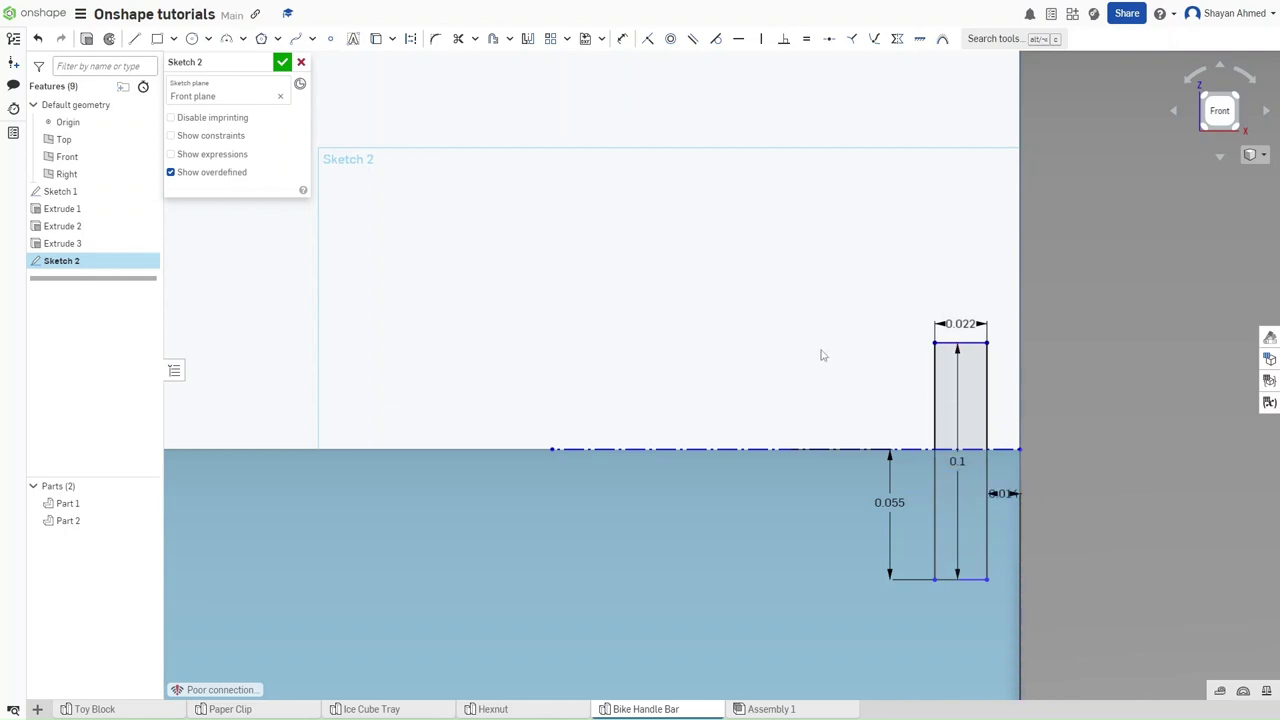
key(ctrl+z)
key(d)
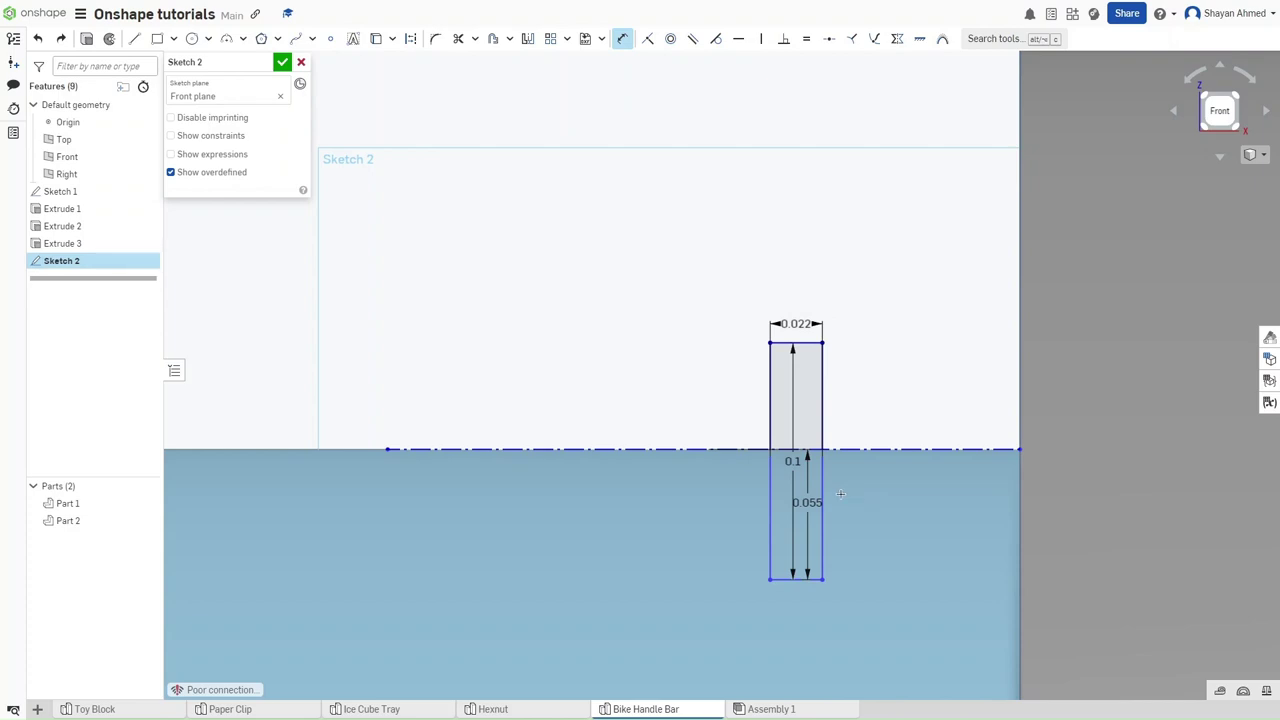
click(823, 495)
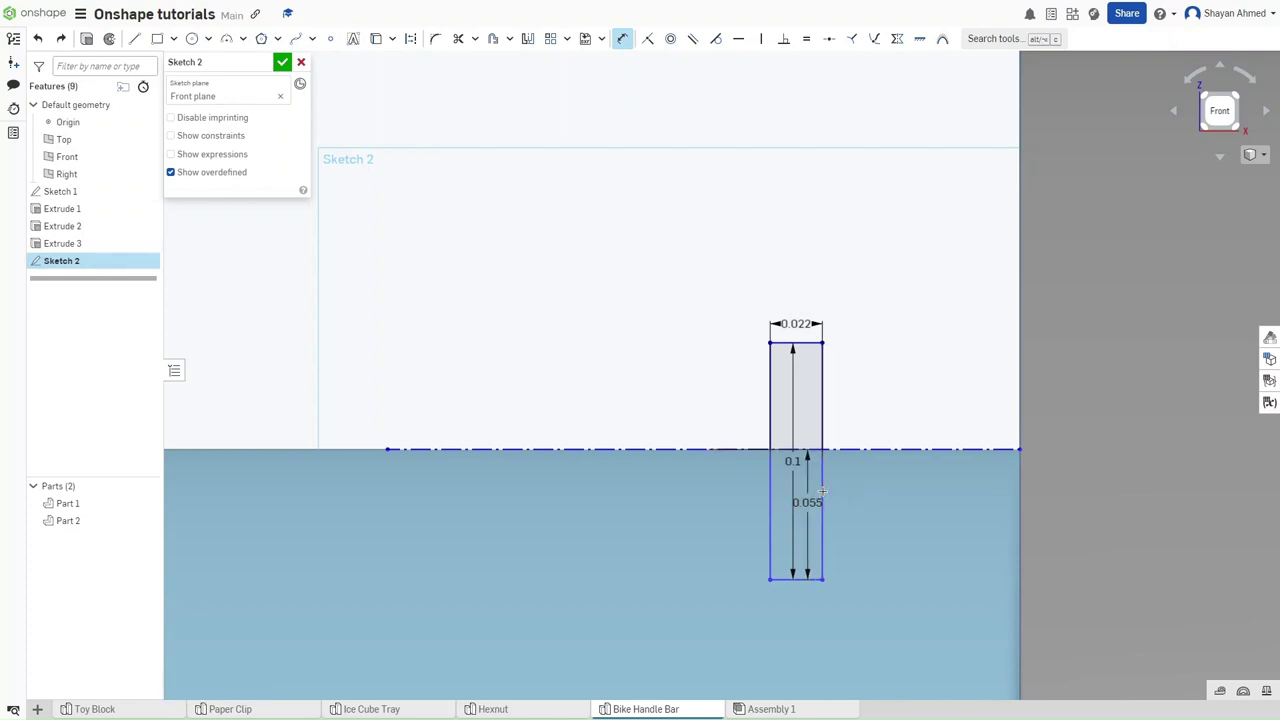
click(1020, 490)
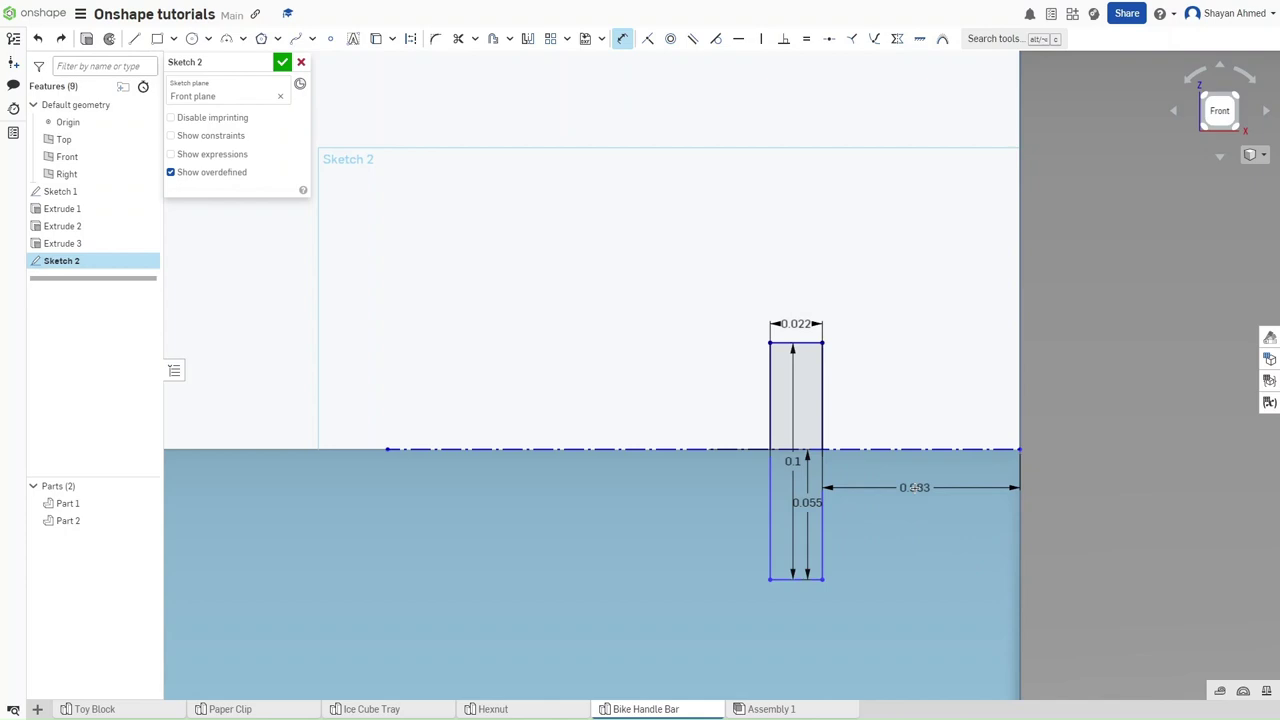
click(914, 487)
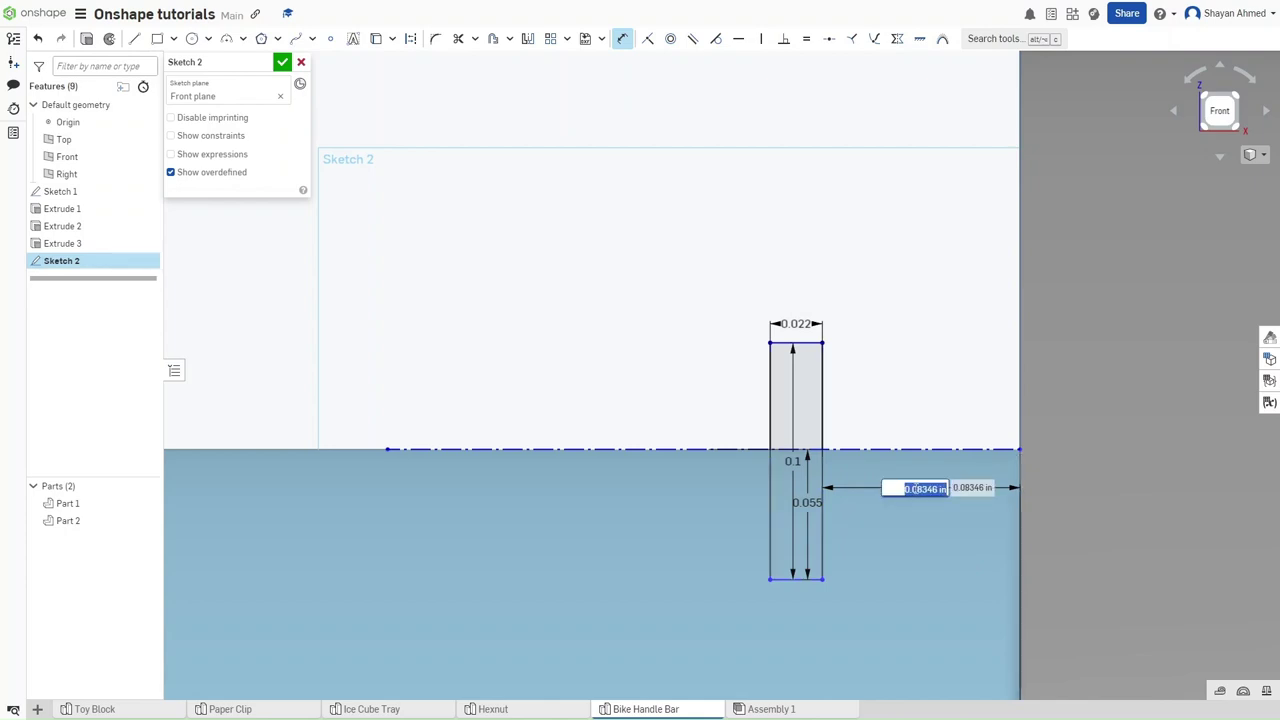
text(0.14)
key(Return)
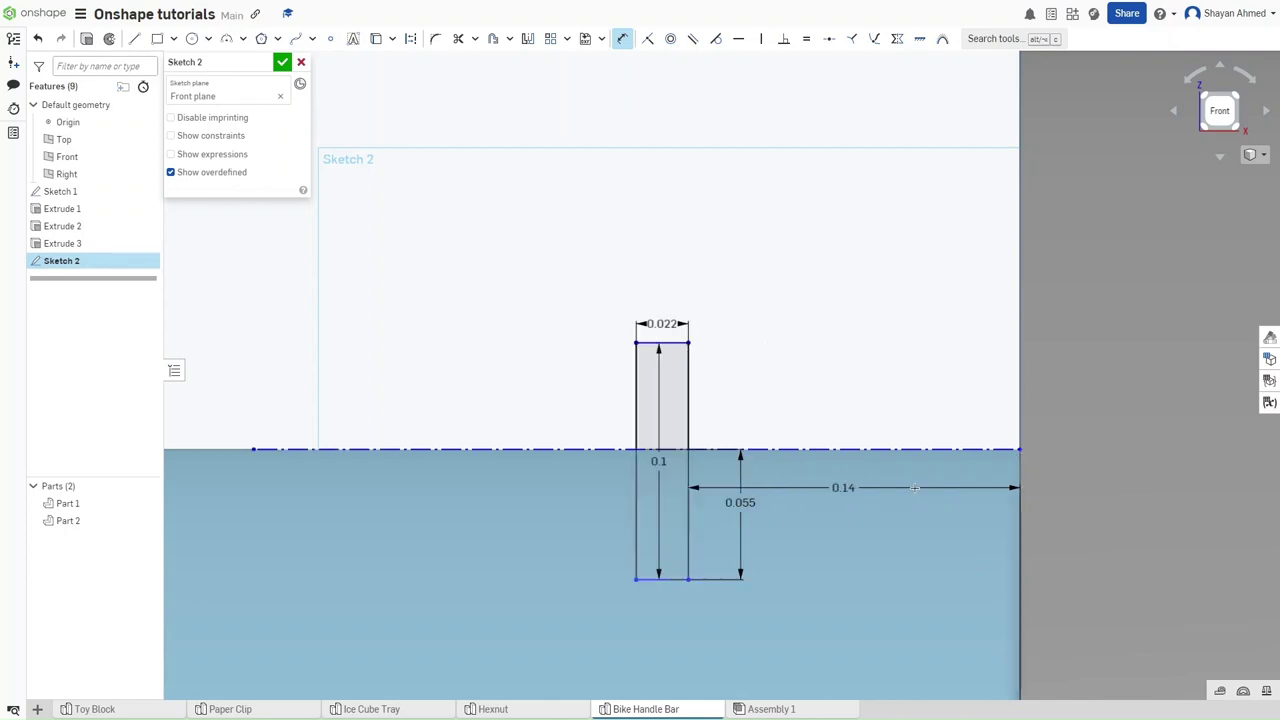
Make the slot's top edge construction and cap it with a 0.011-radius semicircular arc.
middle_drag(763, 354, 868, 373)
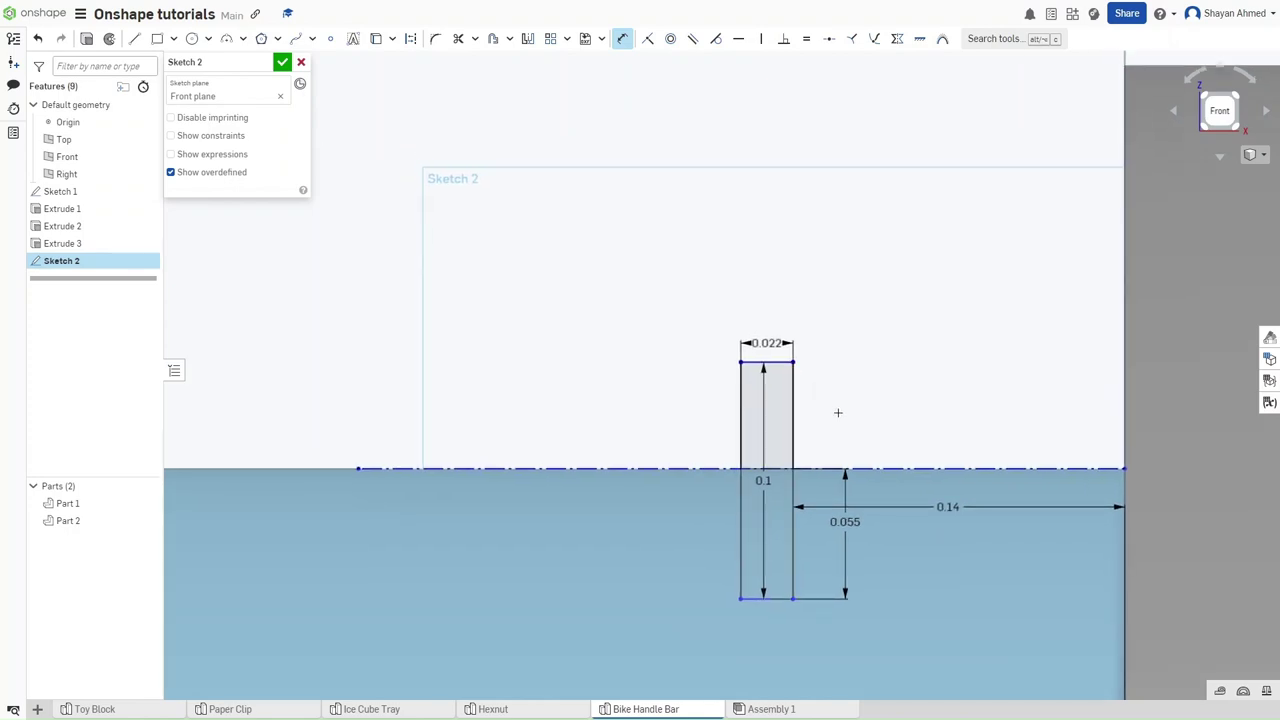
key(Escape)
scroll(789, 373, up, 4)
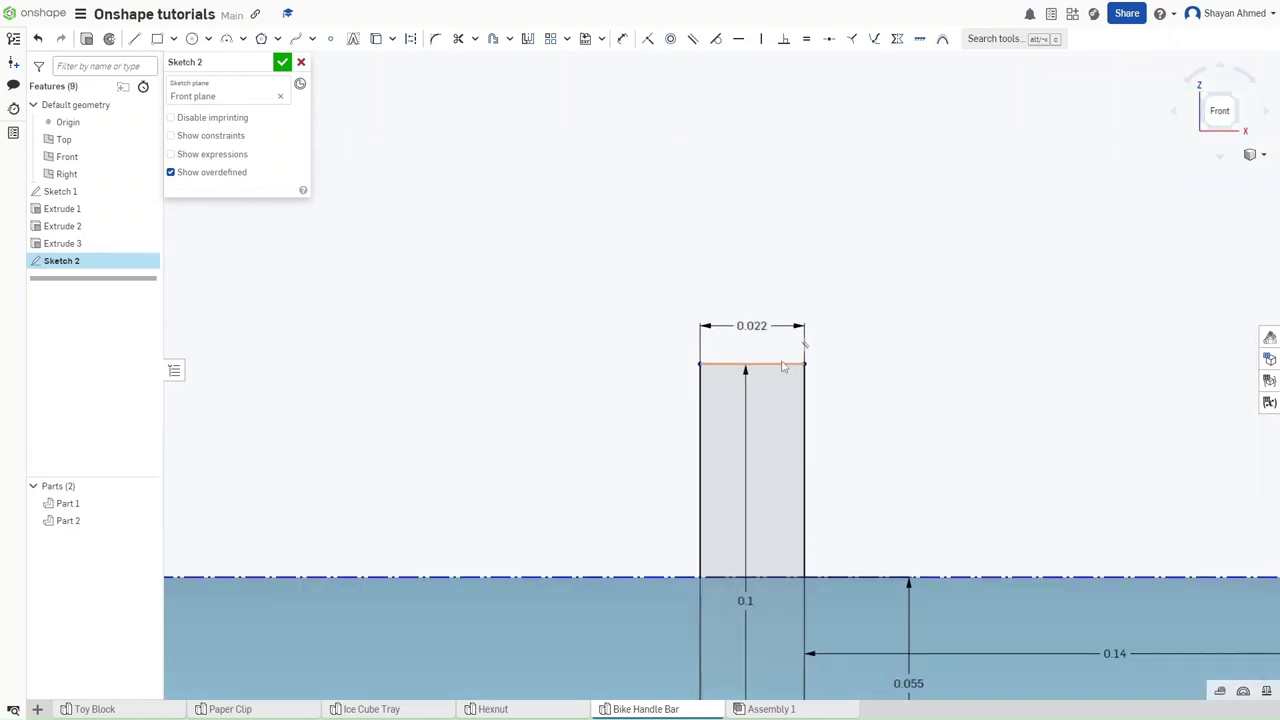
click(785, 364)
key(q)
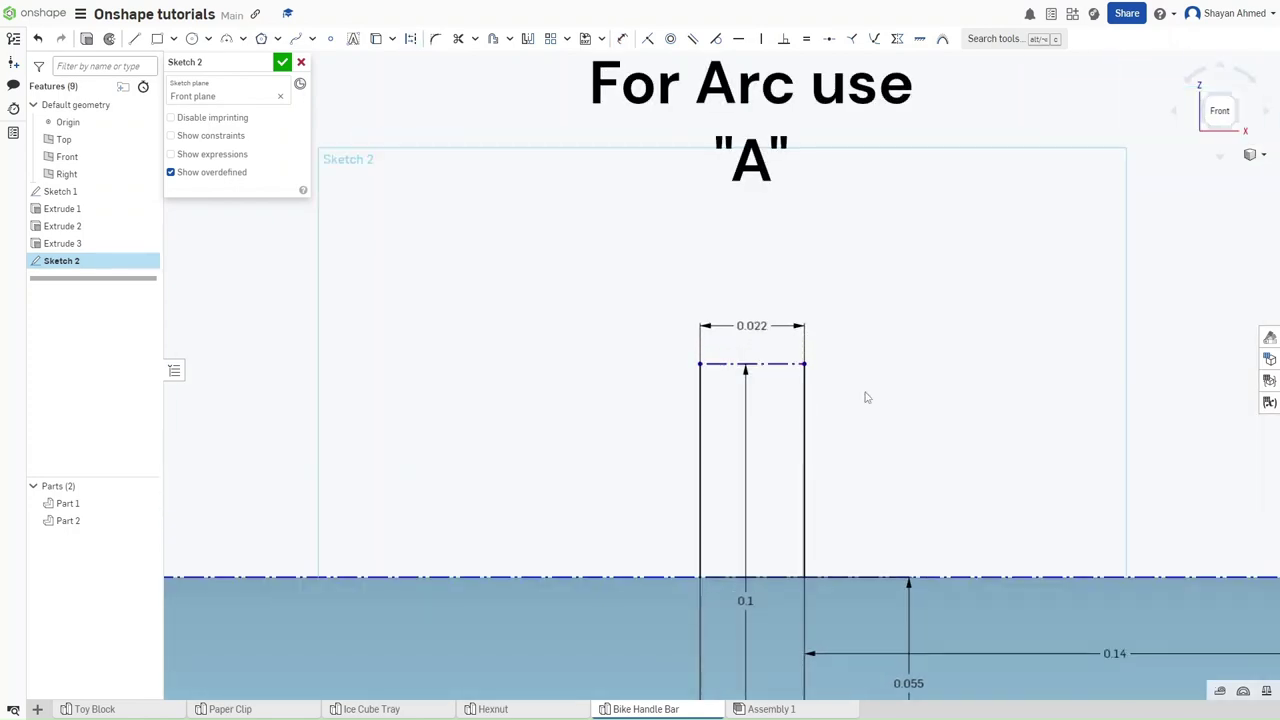
key(a)
click(804, 364)
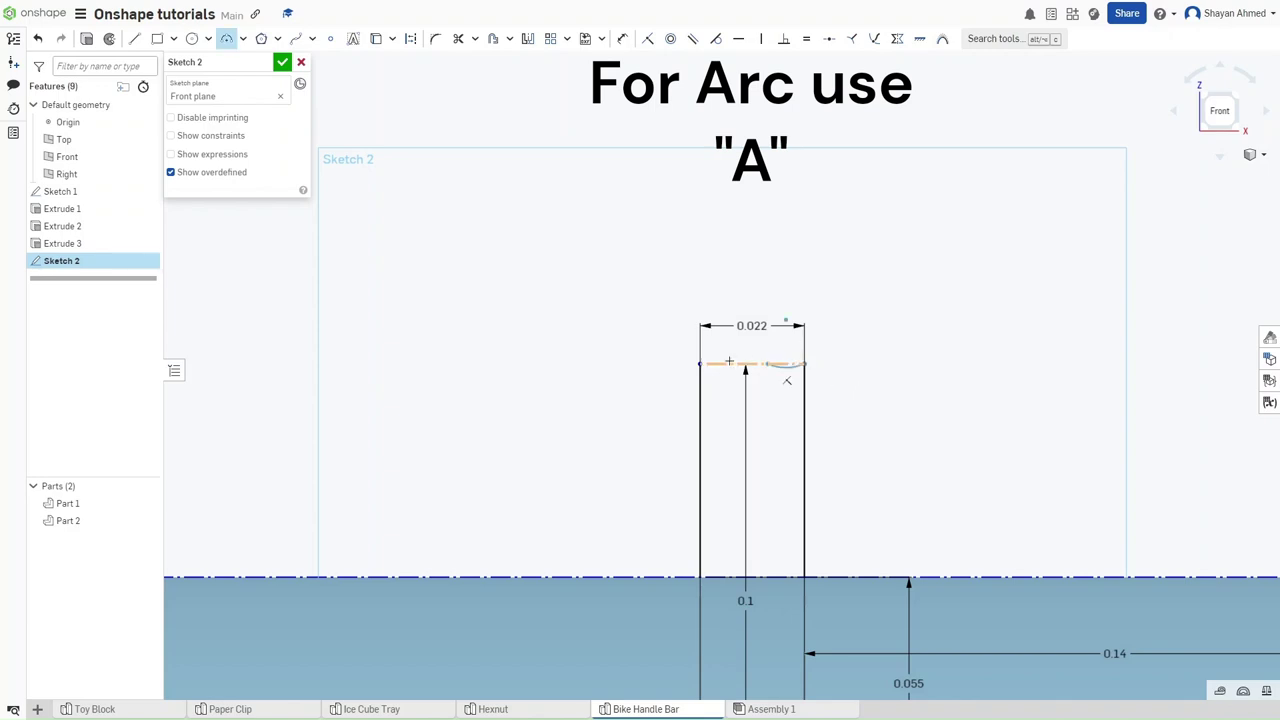
click(700, 364)
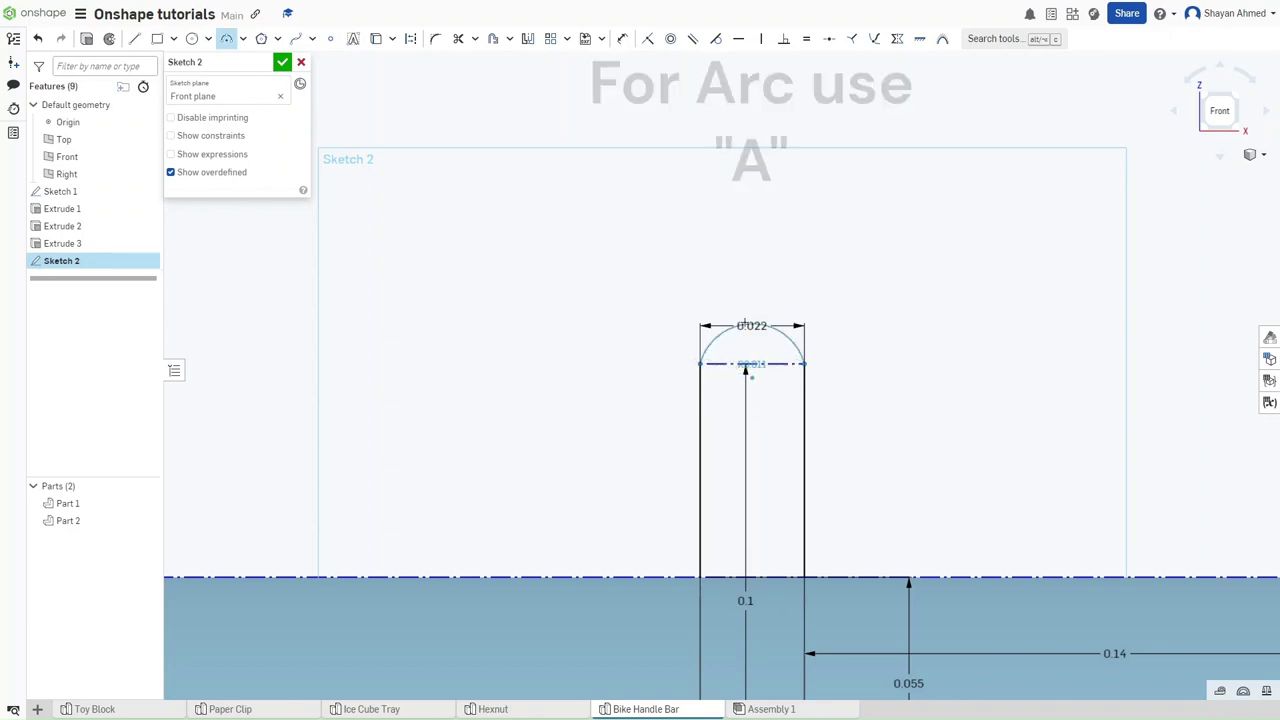
click(747, 312)
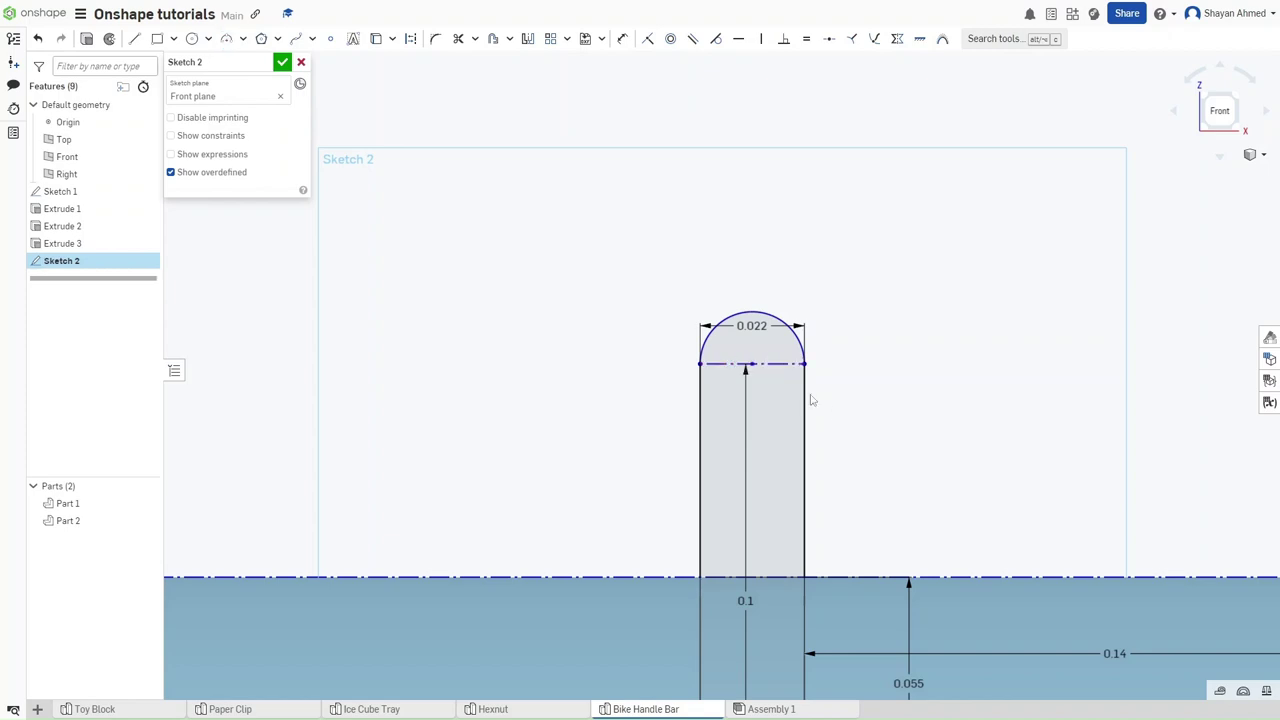
scroll(834, 414, down, 3)
Select the slot's arc and side edges for a linear pattern directed left along the tube.
scroll(889, 412, down, 2)
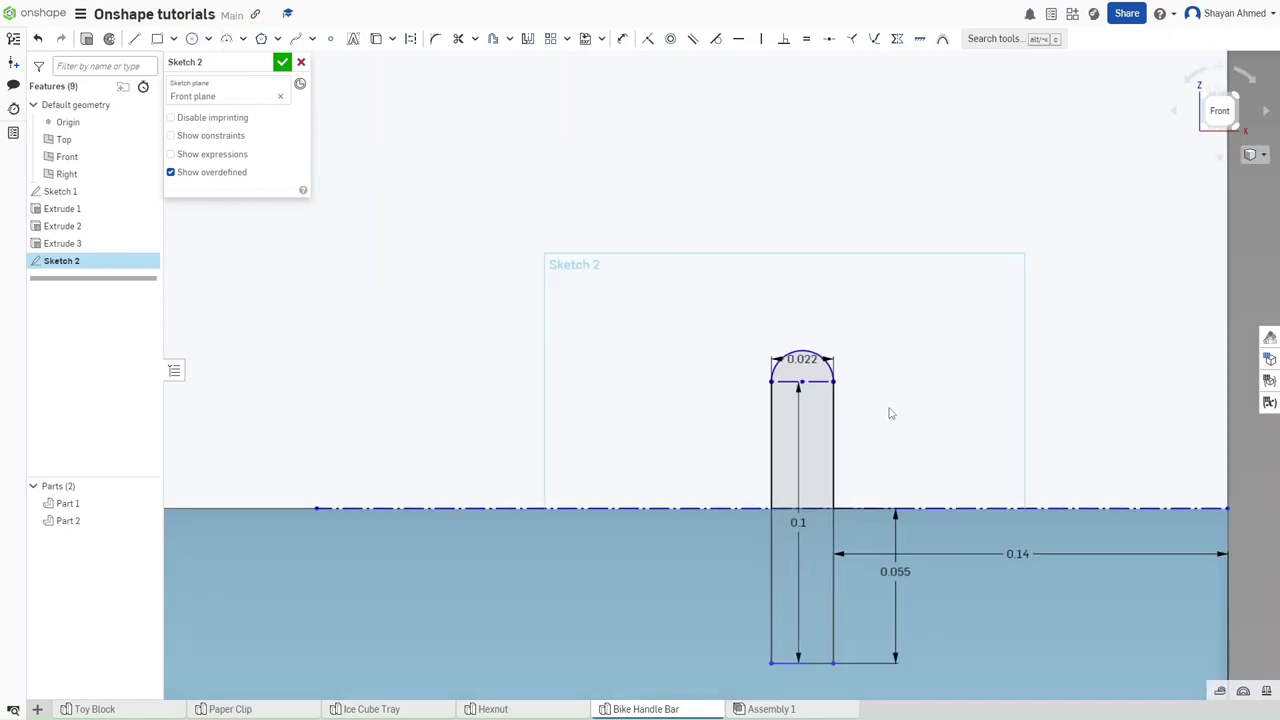
click(550, 38)
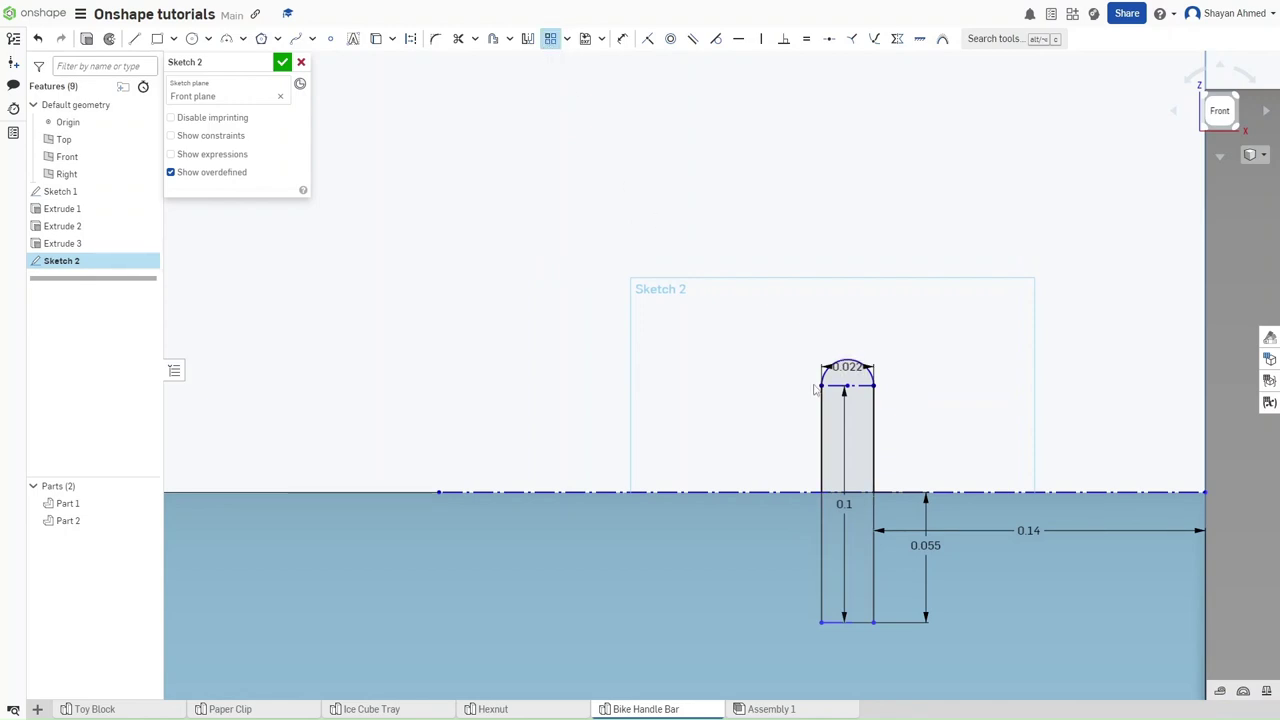
scroll(841, 350, up, 3)
click(841, 365)
click(956, 425)
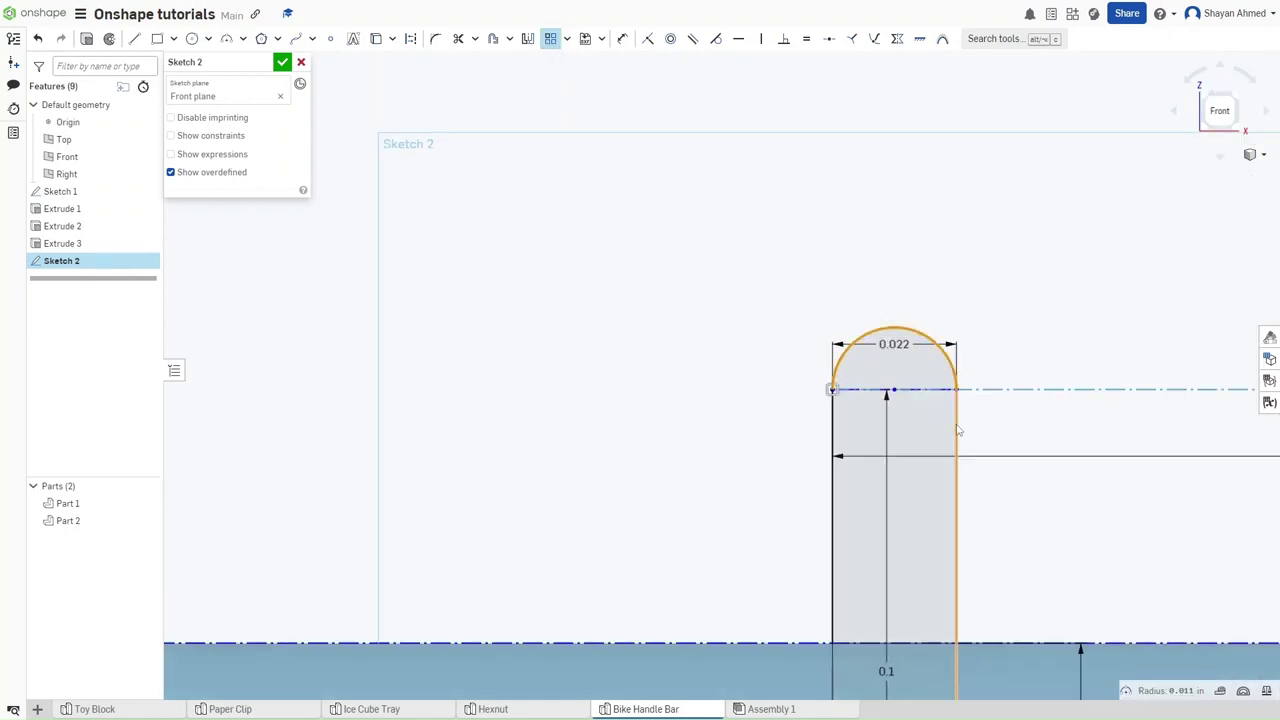
scroll(950, 440, down, 3)
click(802, 450)
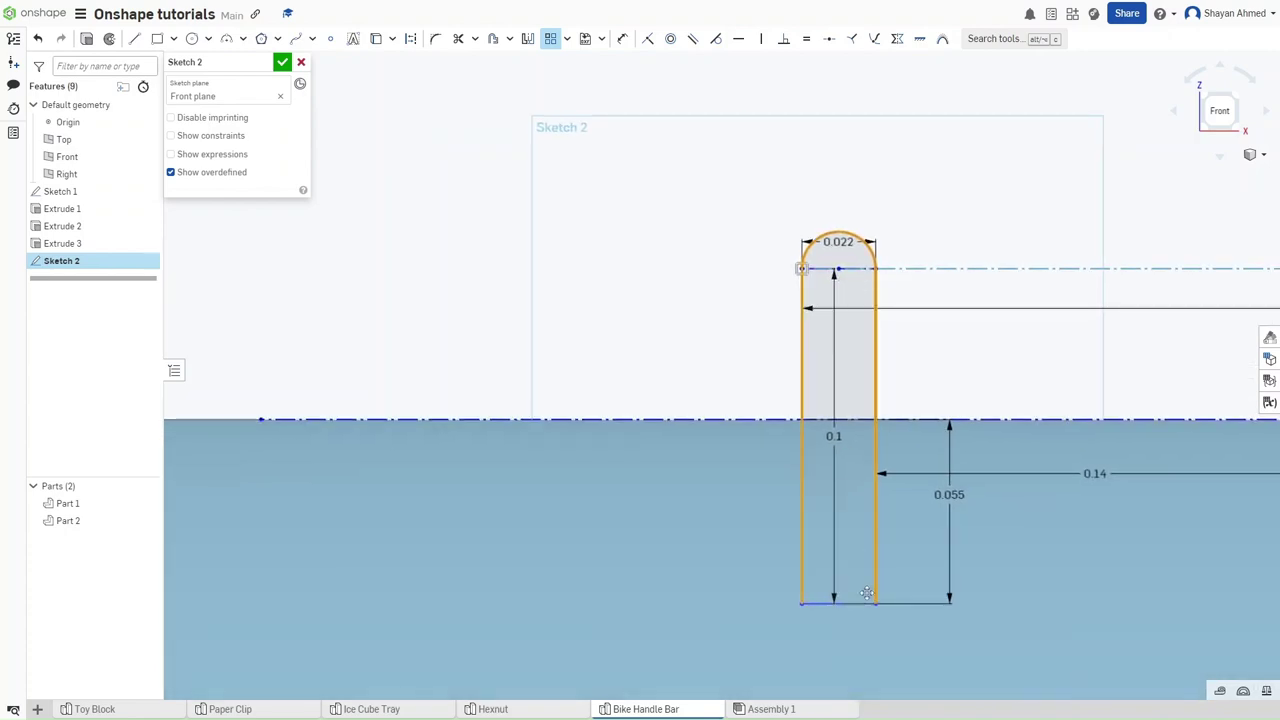
scroll(770, 558, down, 5)
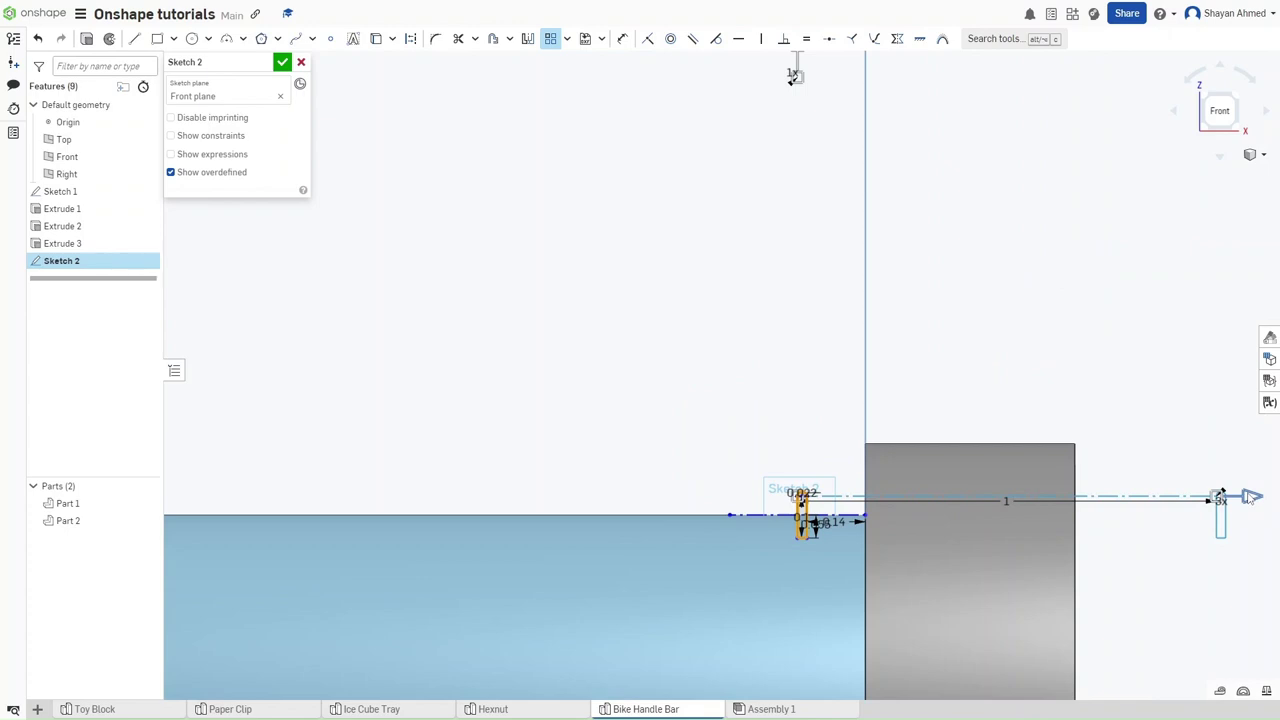
drag(1252, 497, 567, 490)
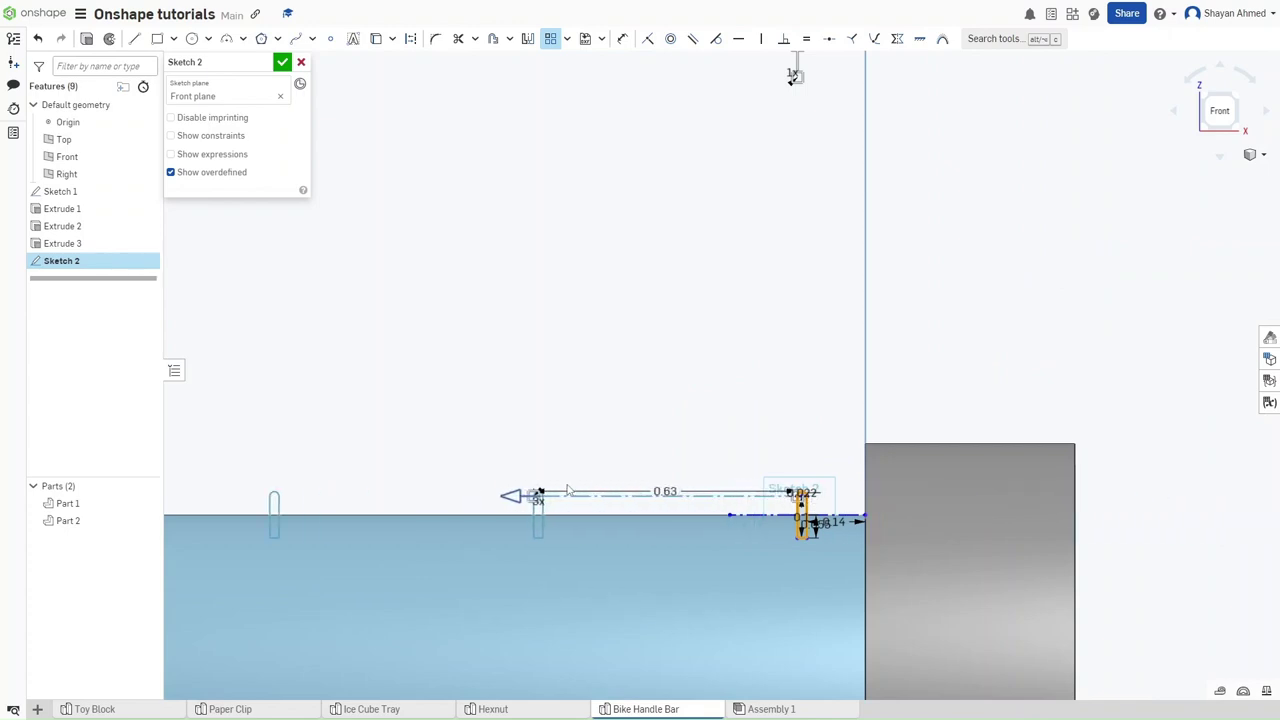
Set the pattern to 64 copies at -0.054 spacing and commit it.
click(570, 502)
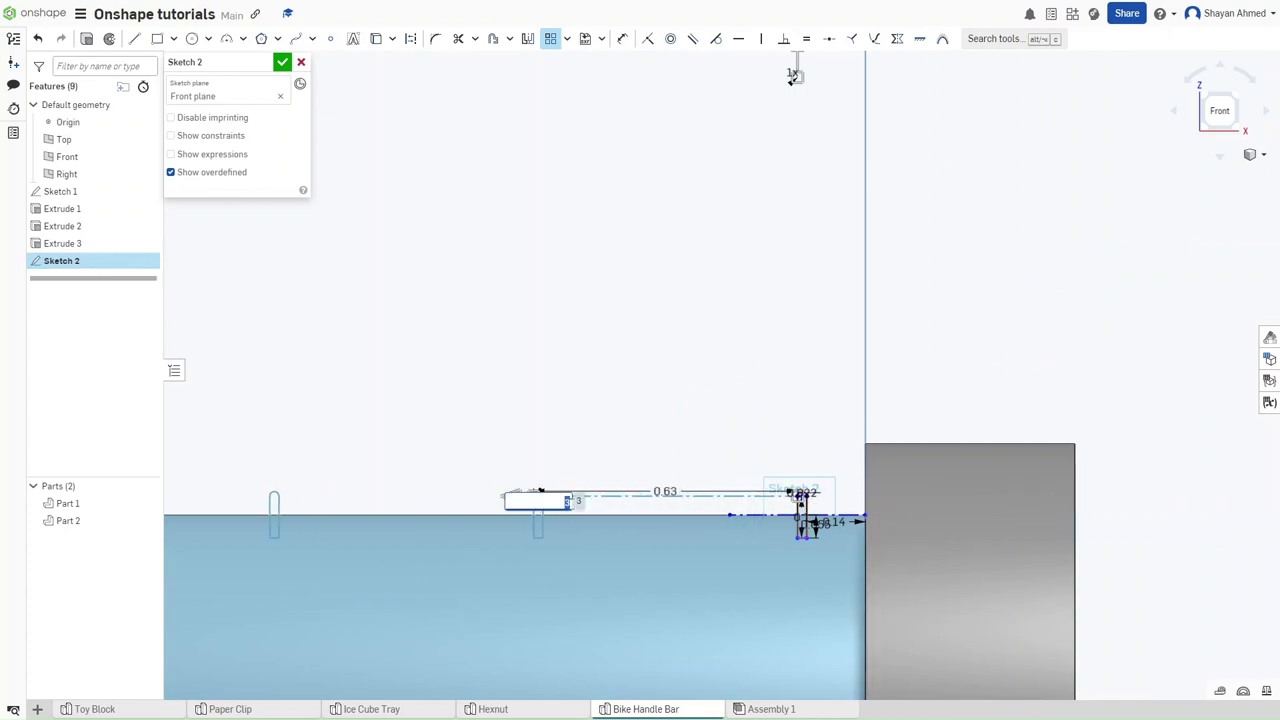
key(Return)
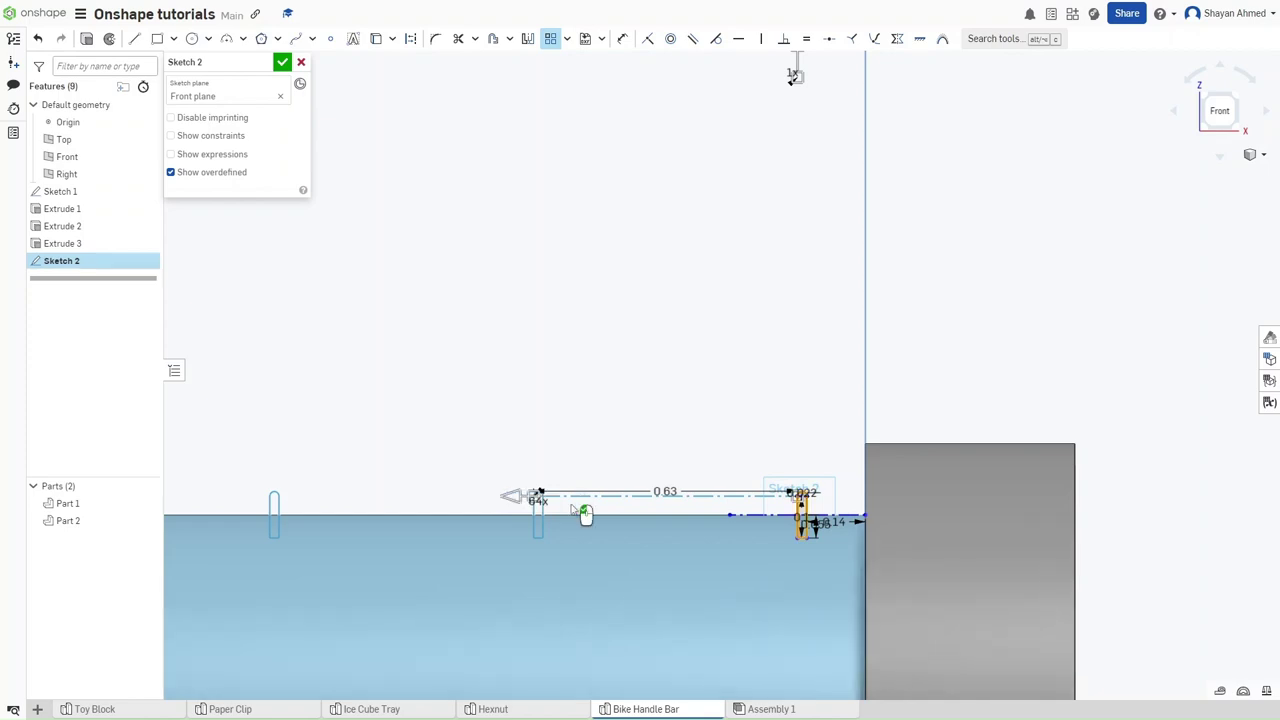
click(676, 491)
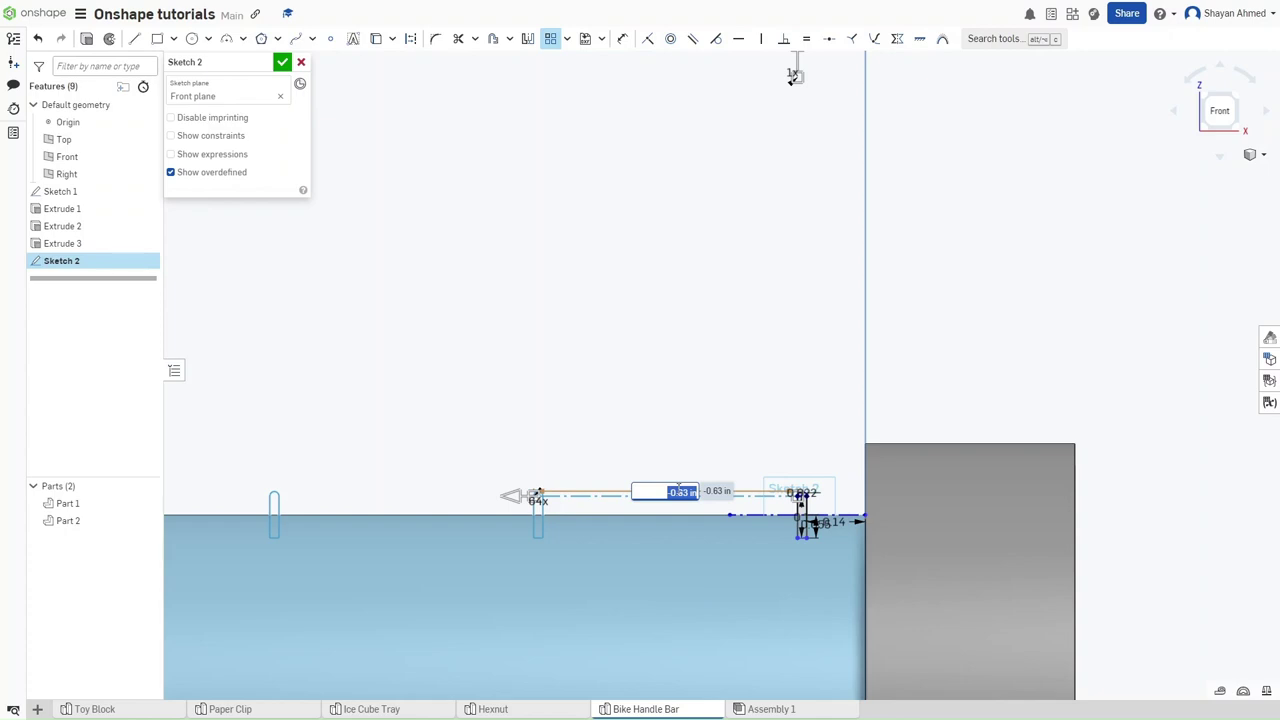
text(0.054)
key(Return)
scroll(810, 505, up, 5)
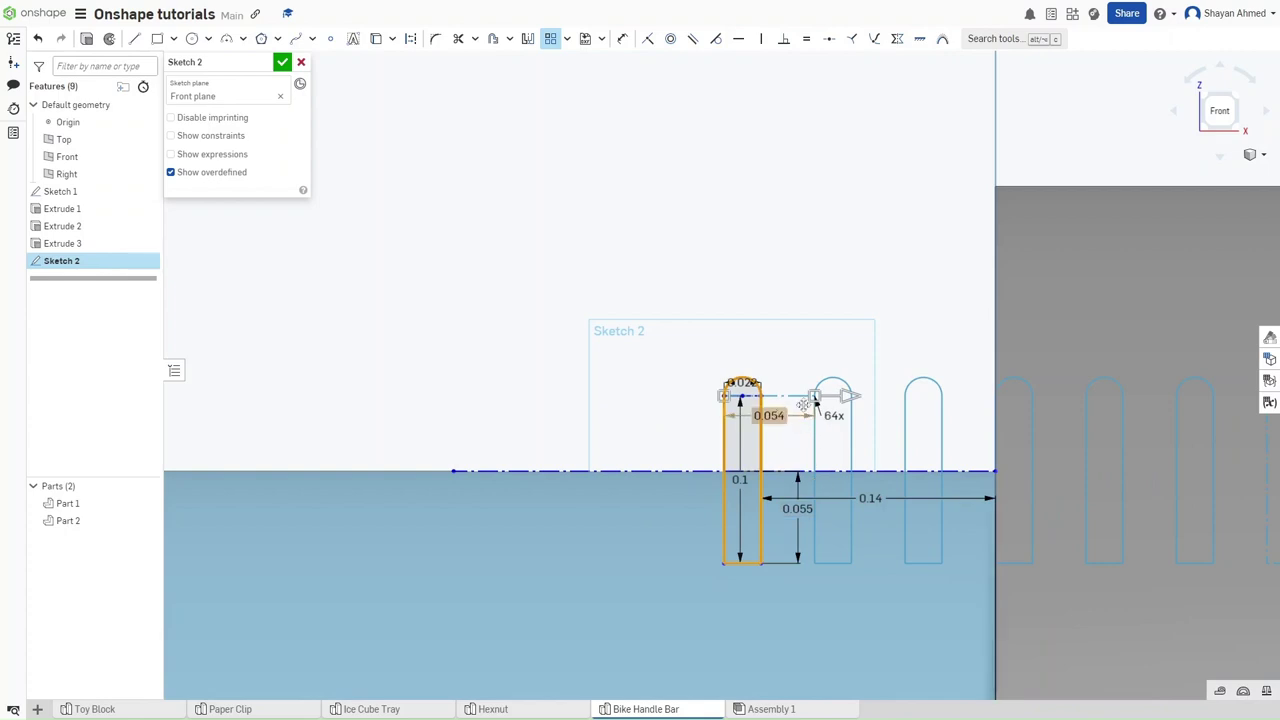
click(791, 343)
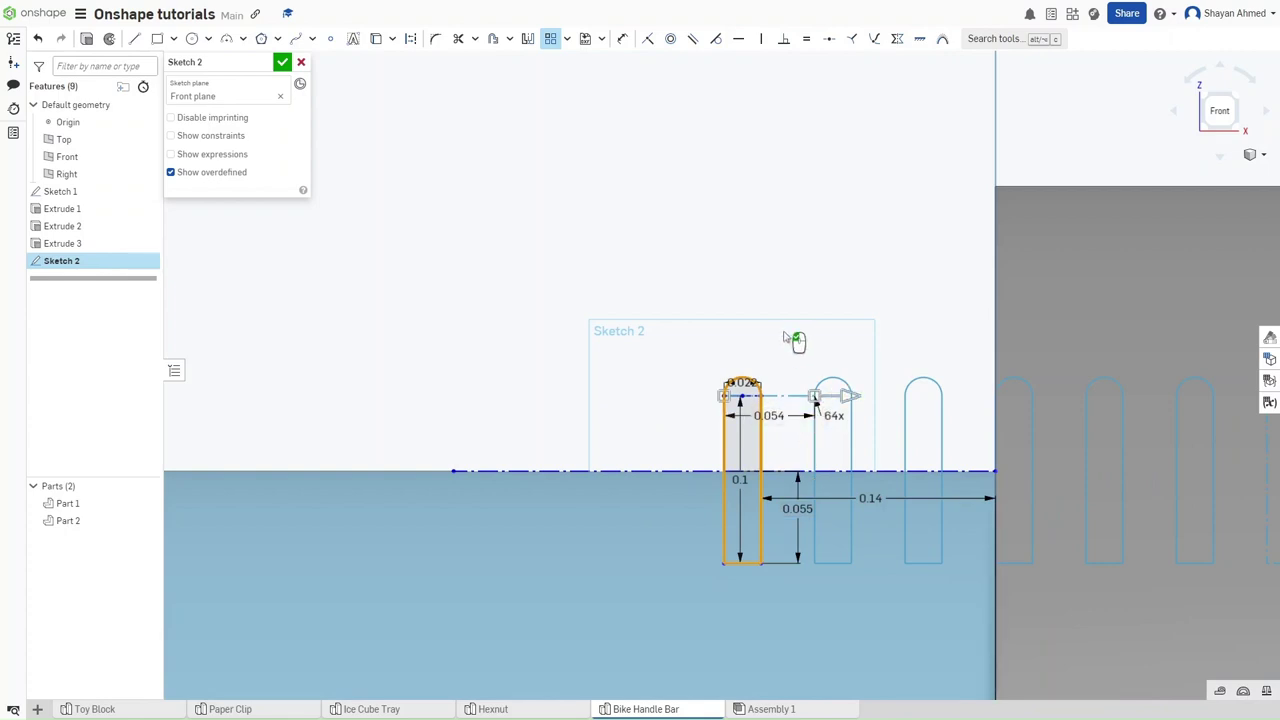
double_click(785, 418)
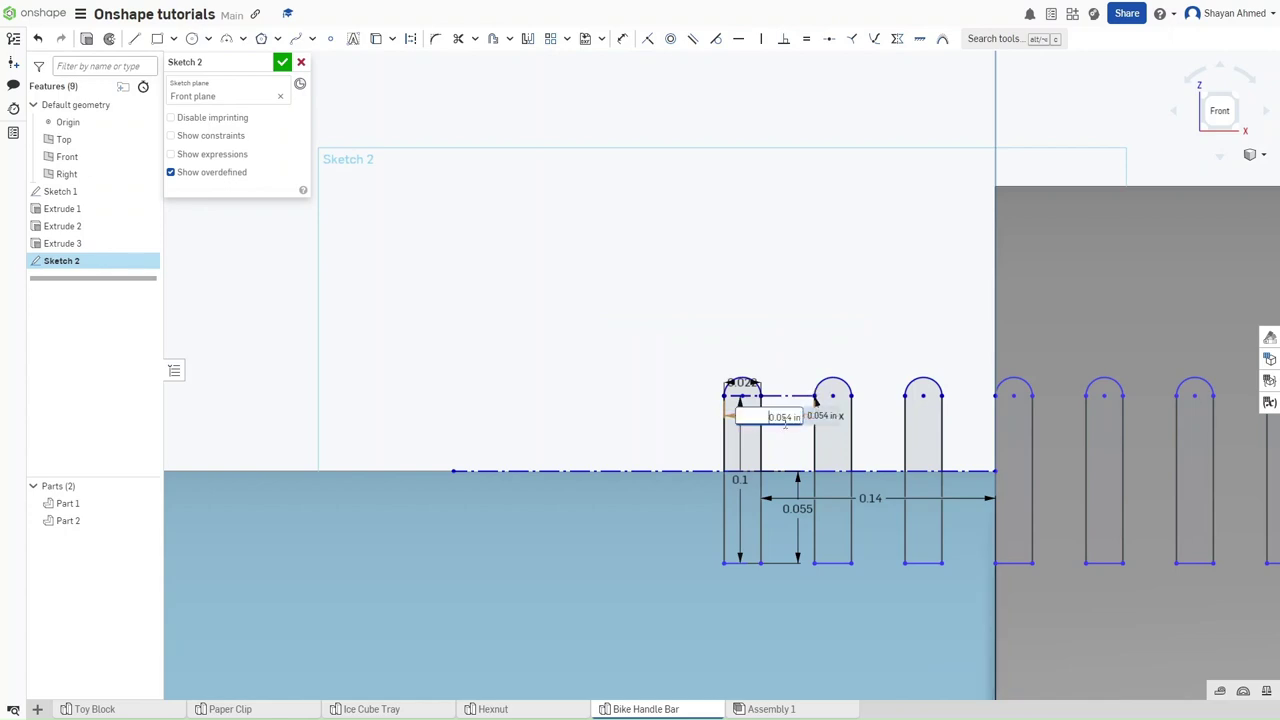
key(Return)
scroll(617, 390, down, 5)
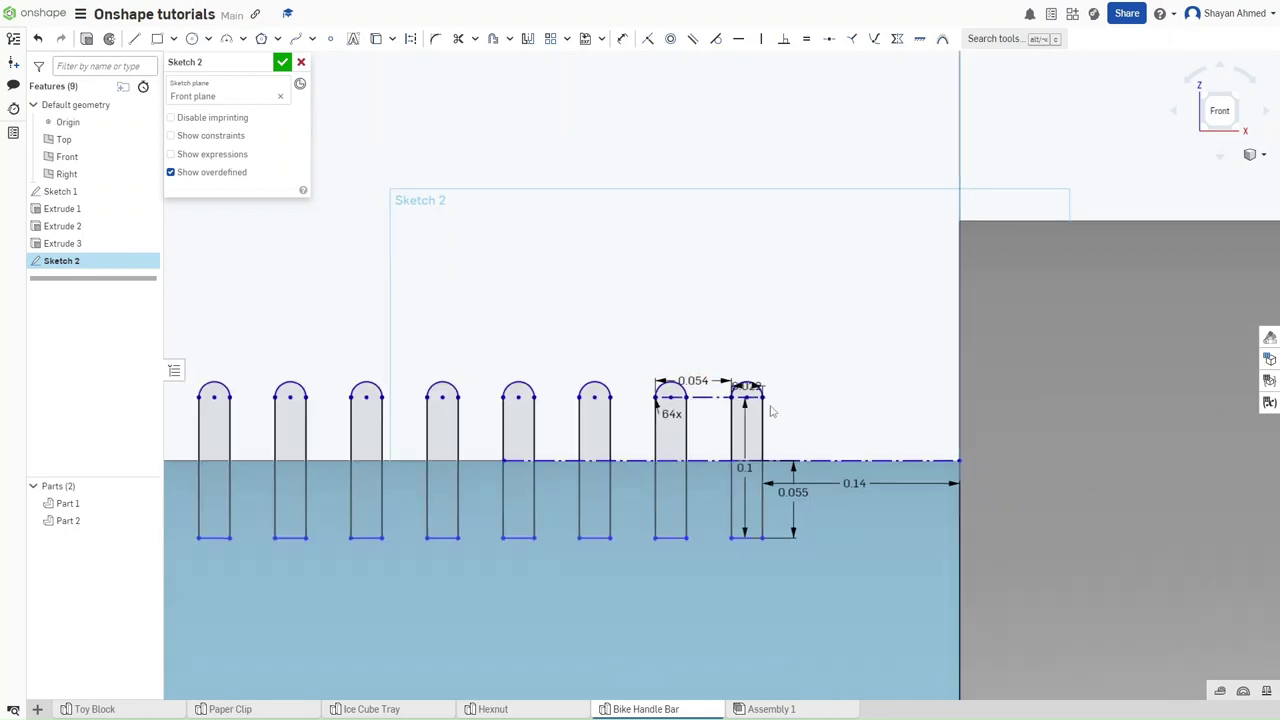
scroll(734, 357, down, 3)
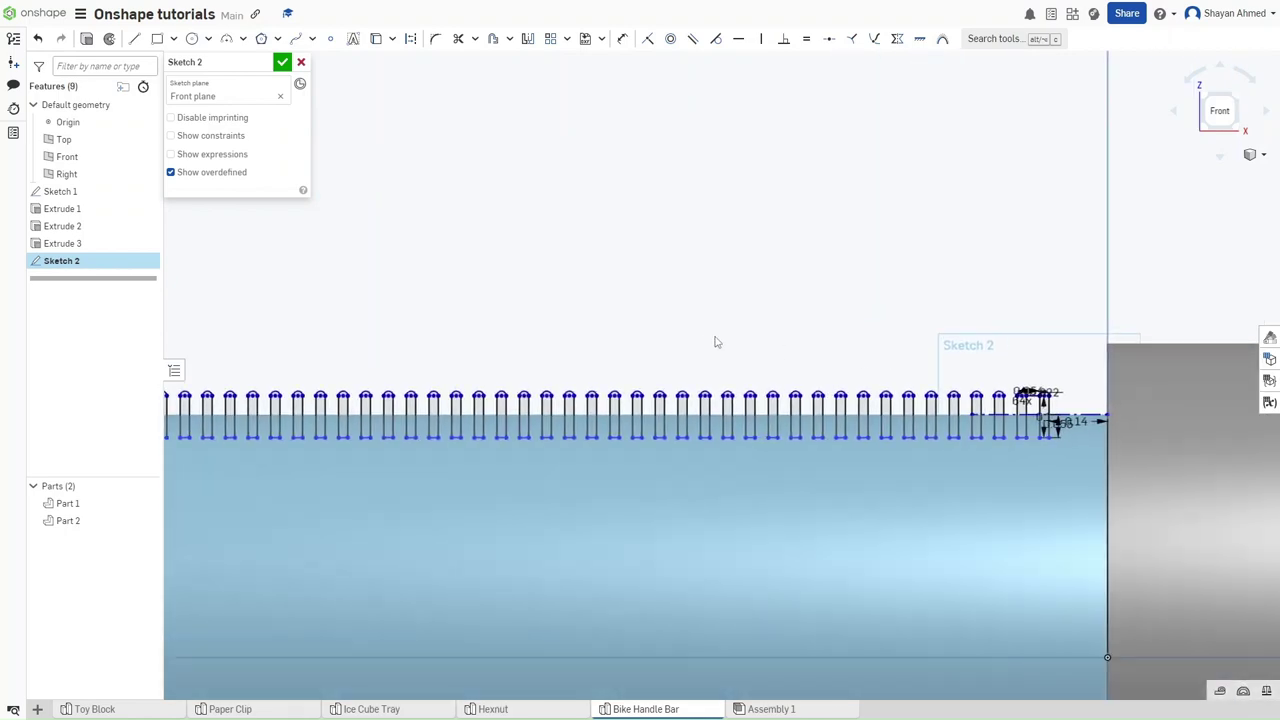
scroll(845, 364, down, 2)
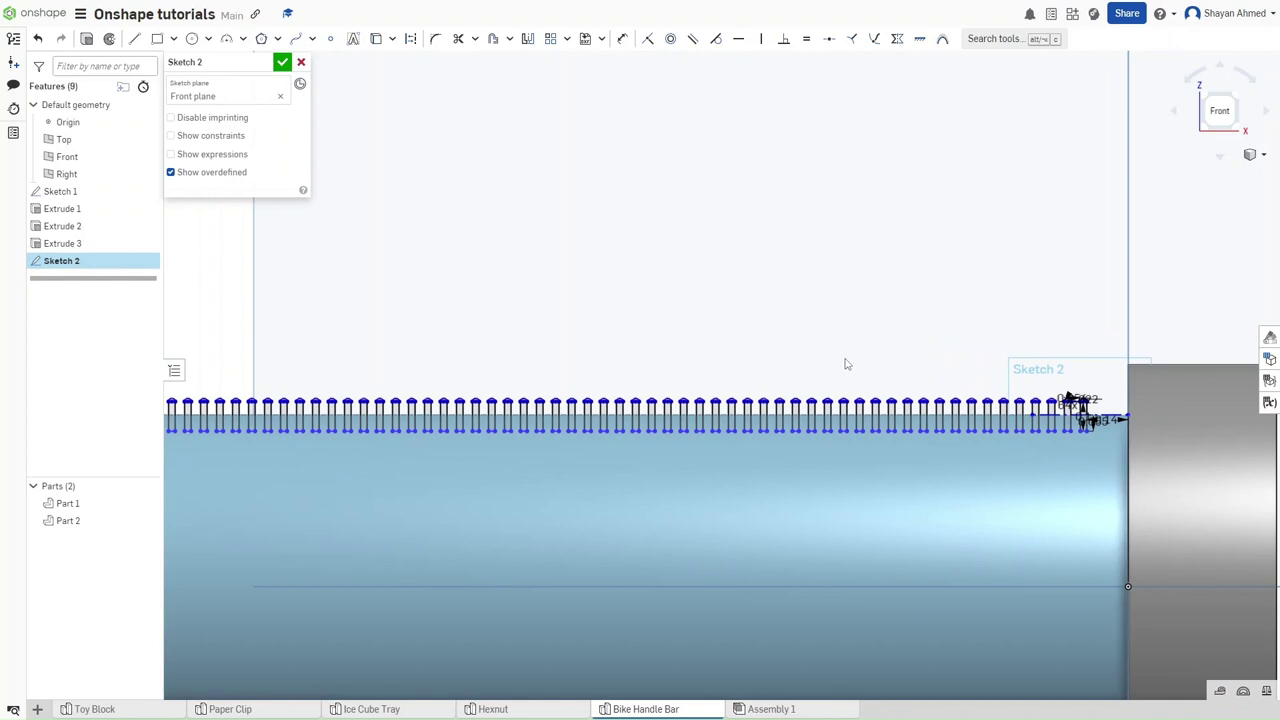
Close Sketch 2 and revolve its slot profiles about the tube's end edge as axis.
key(Return)
key(shift+w)
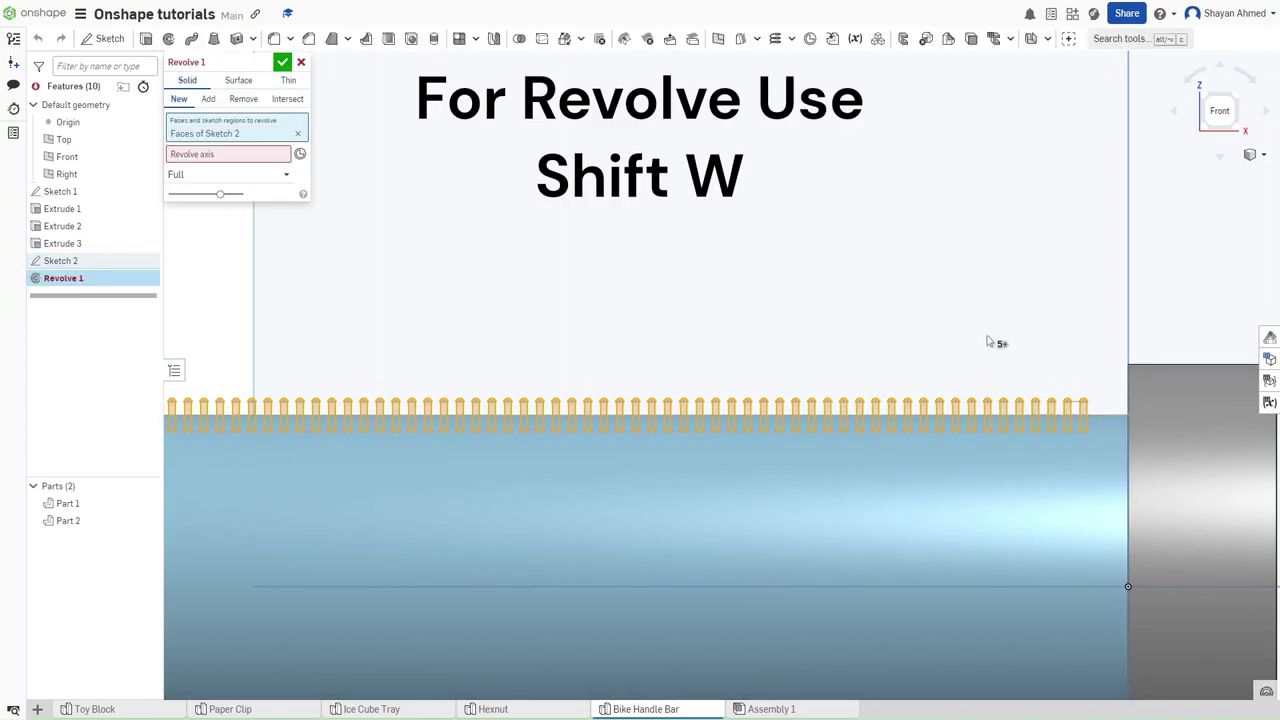
key(Right)
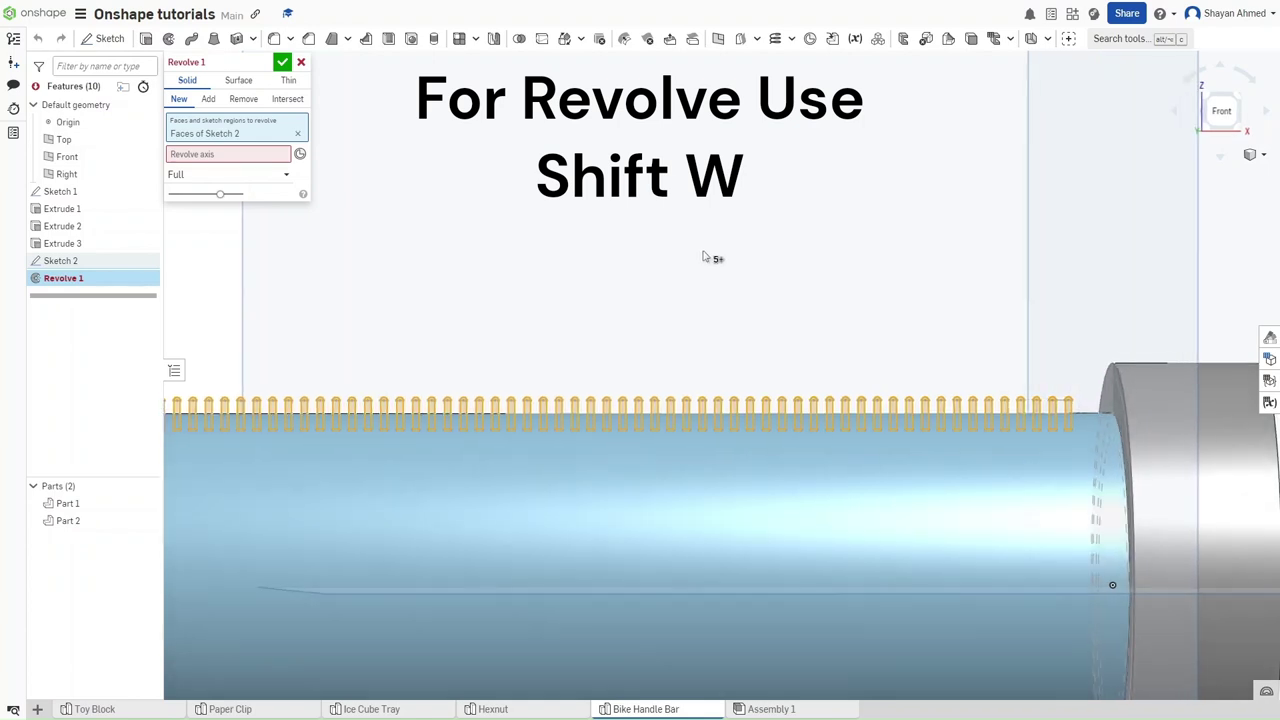
click(240, 156)
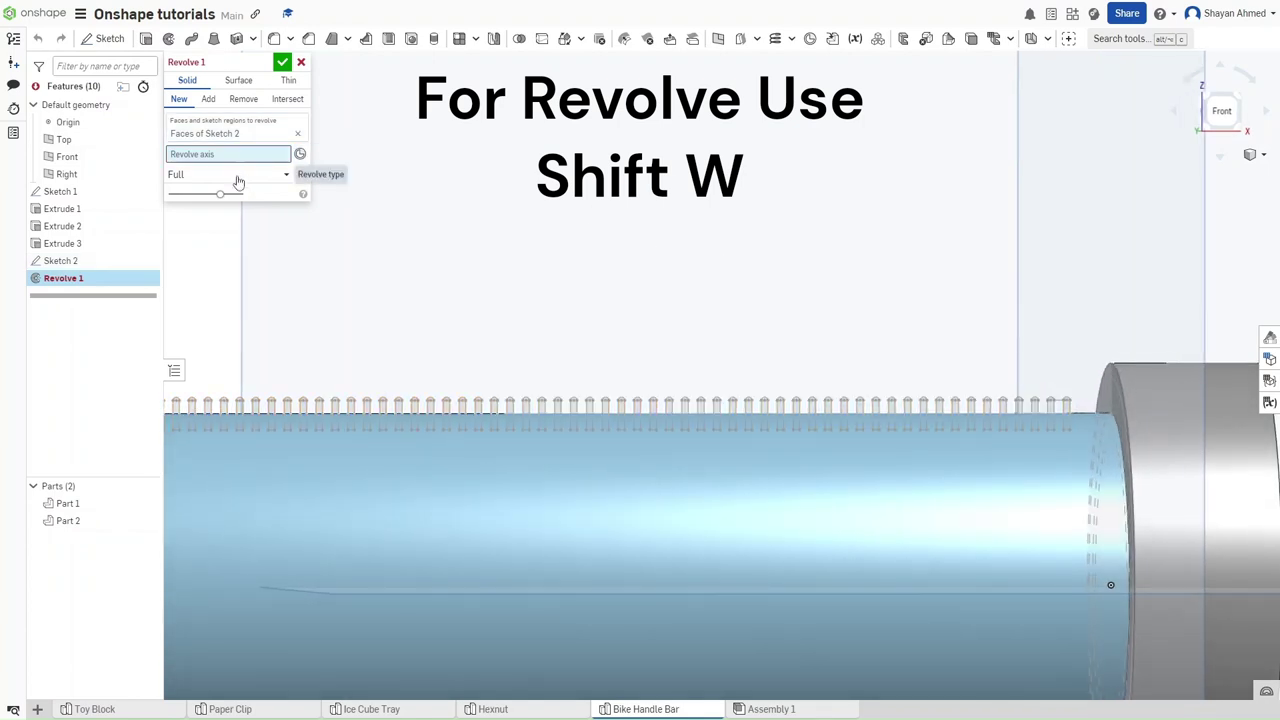
scroll(1112, 420, up, 4)
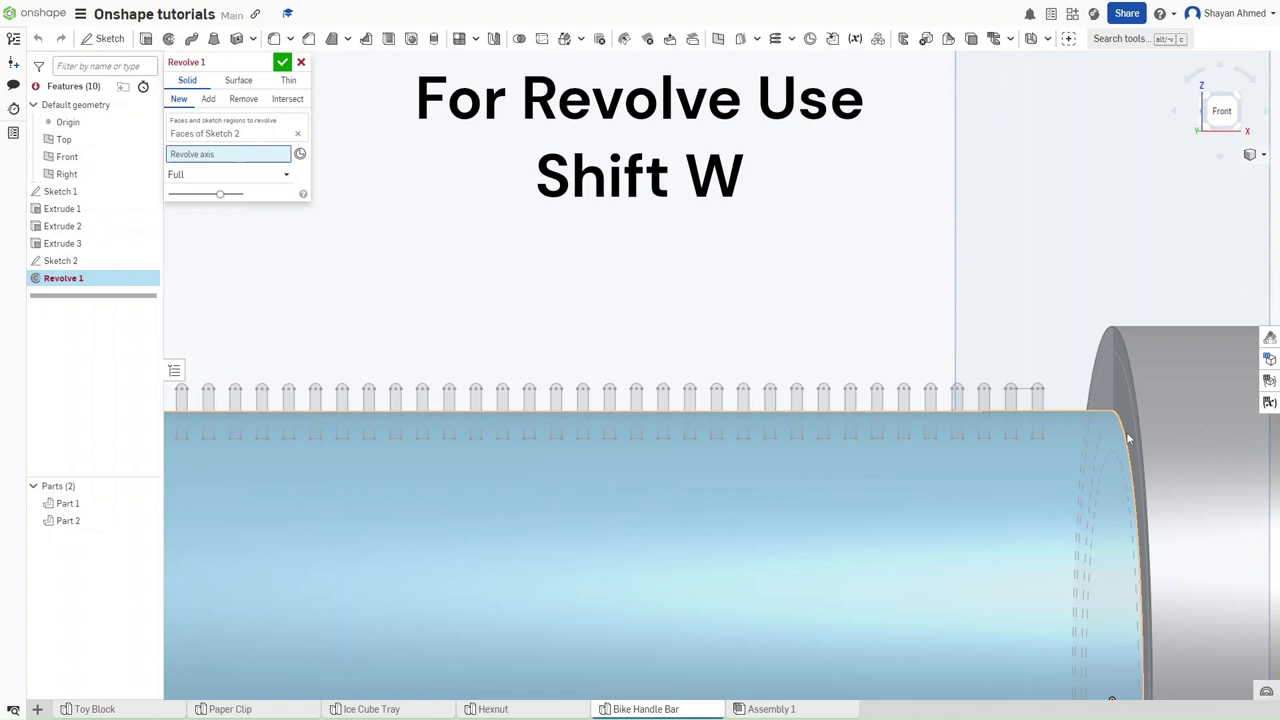
click(1127, 437)
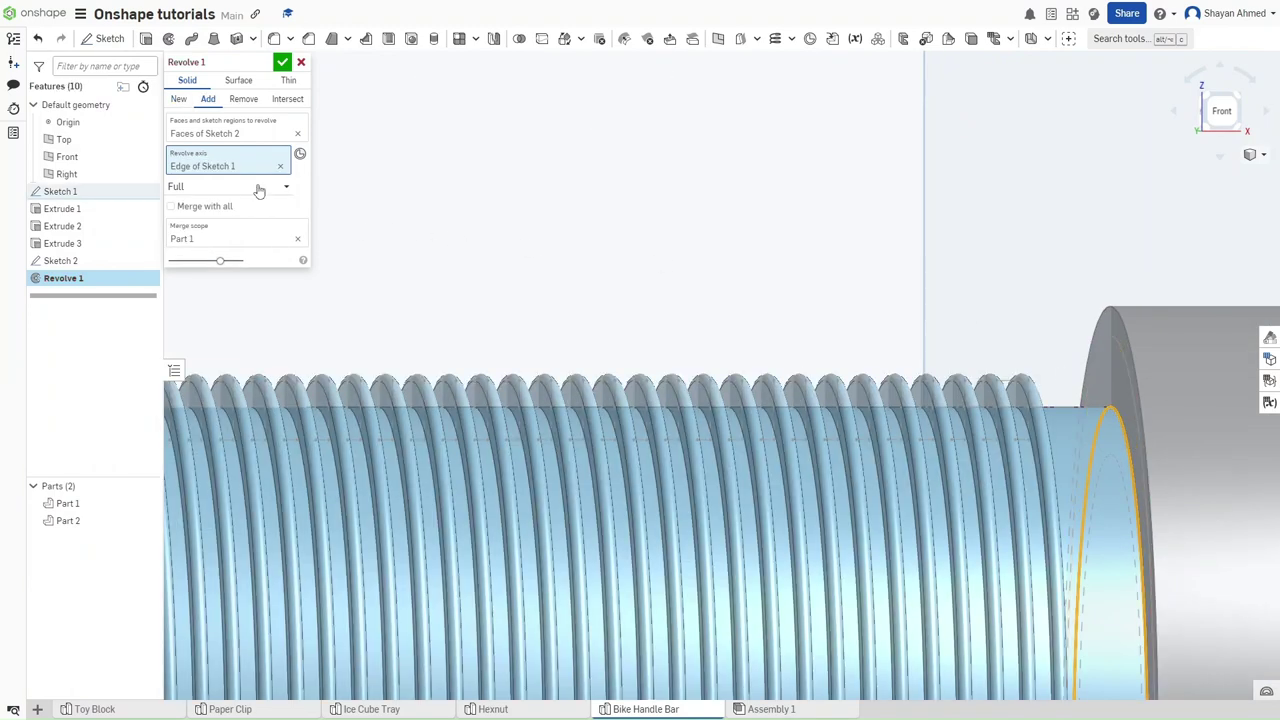
Set the revolve to one direction at 233 degrees, flipped, and accept it.
click(240, 188)
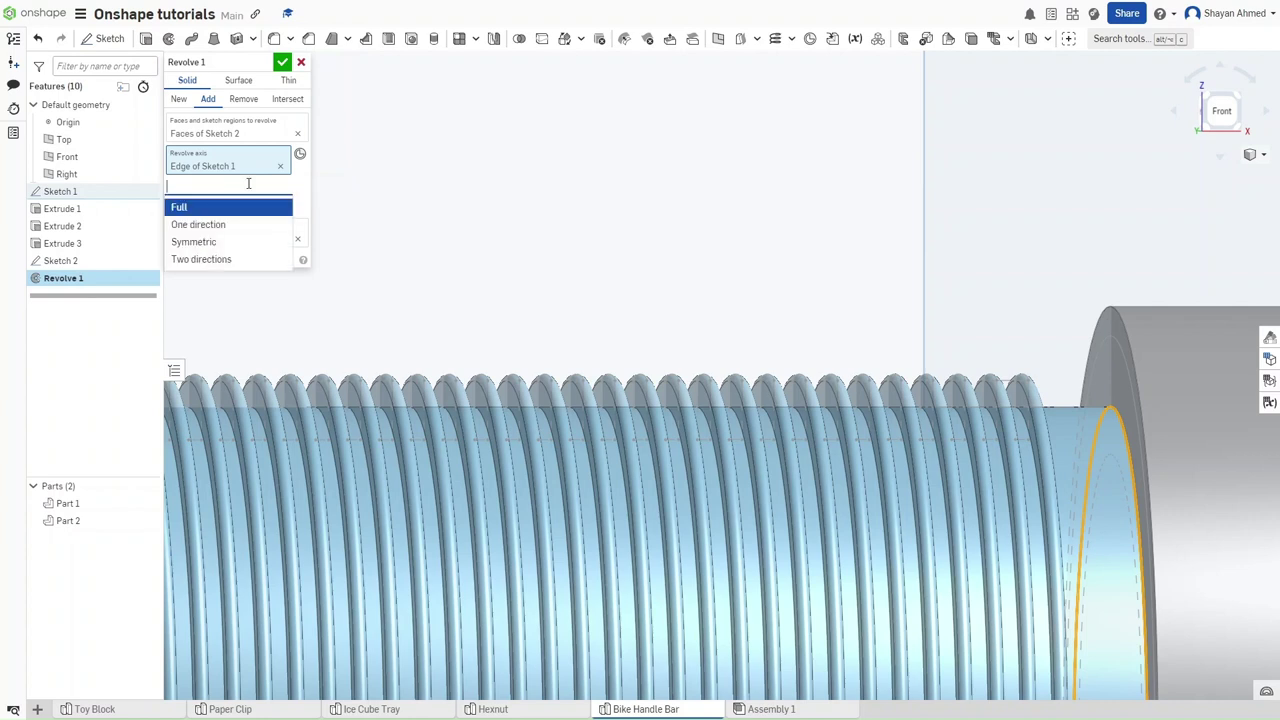
click(249, 224)
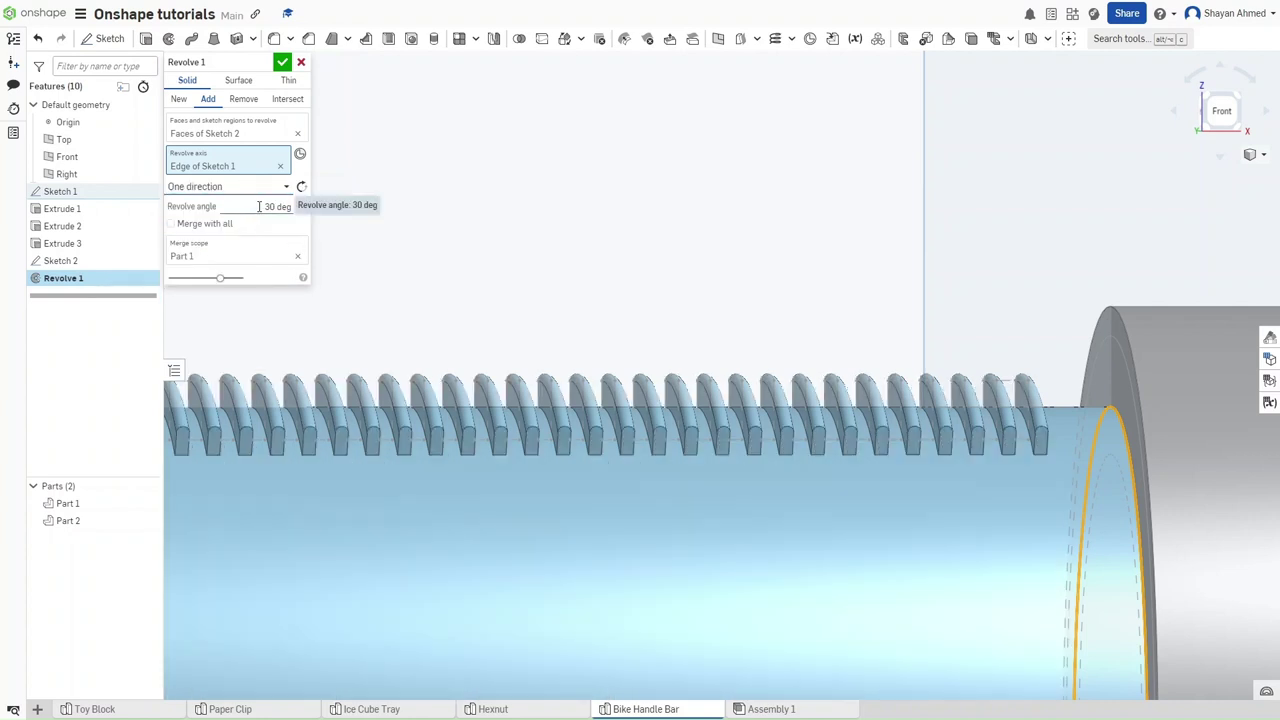
click(260, 205)
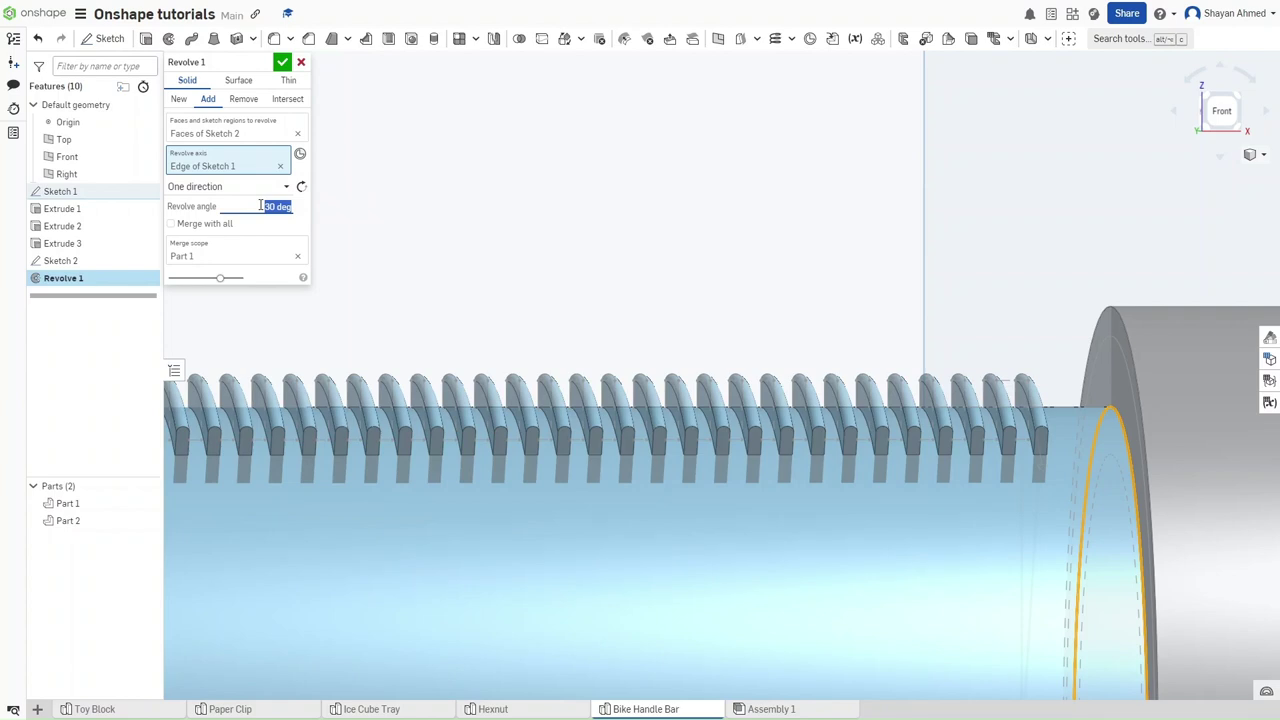
text(233)
key(Return)
scroll(631, 234, down, 3)
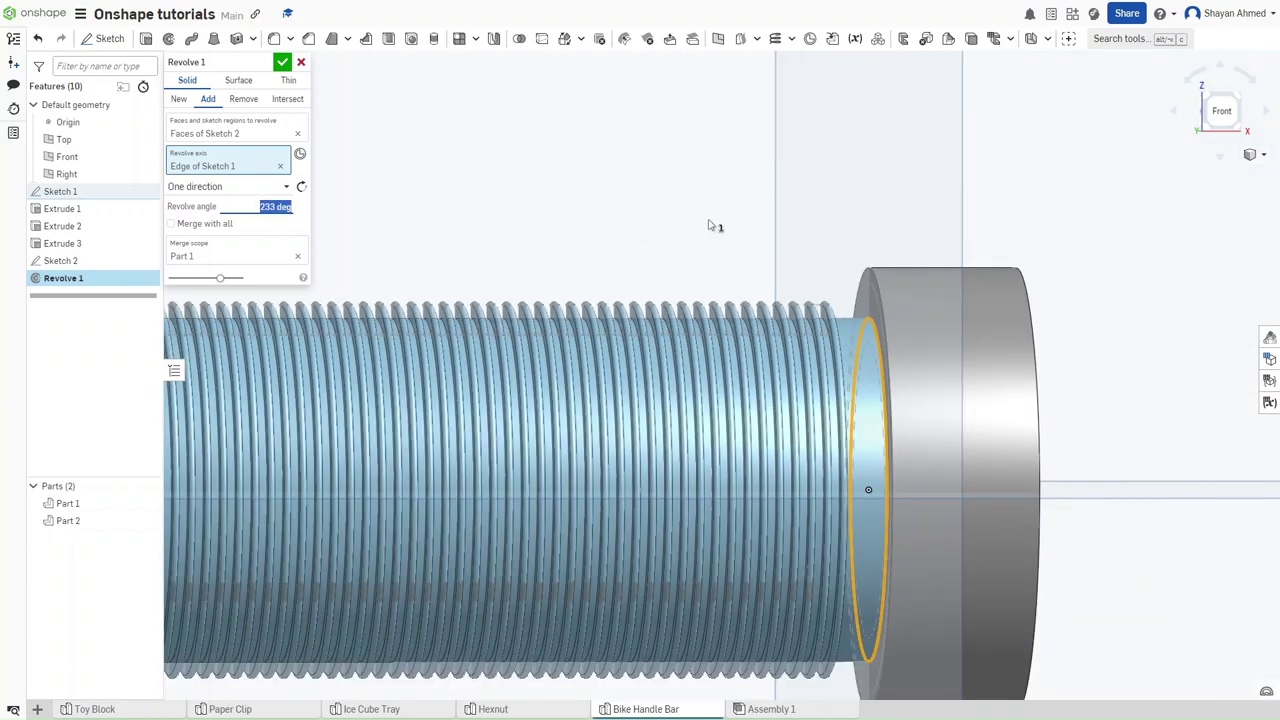
mouse_move(713, 222)
right_down()
mouse_move(728, 220)
mouse_move(703, 217)
right_up()
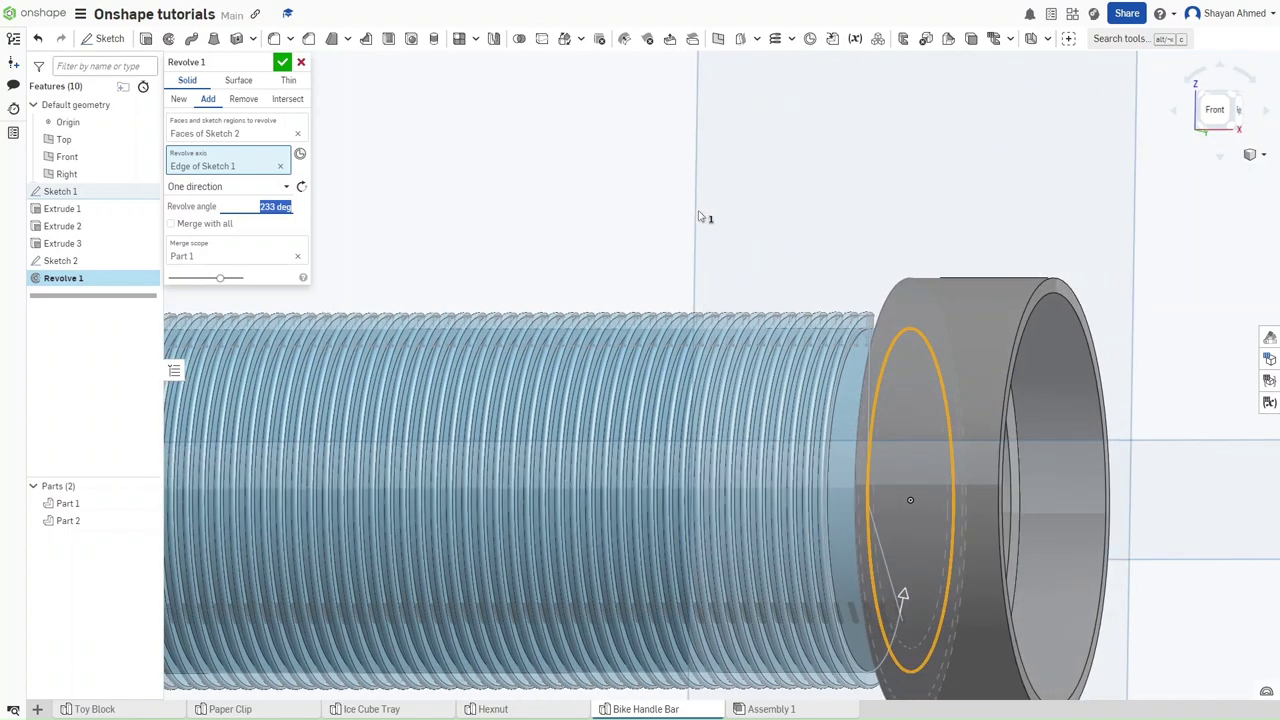
click(302, 188)
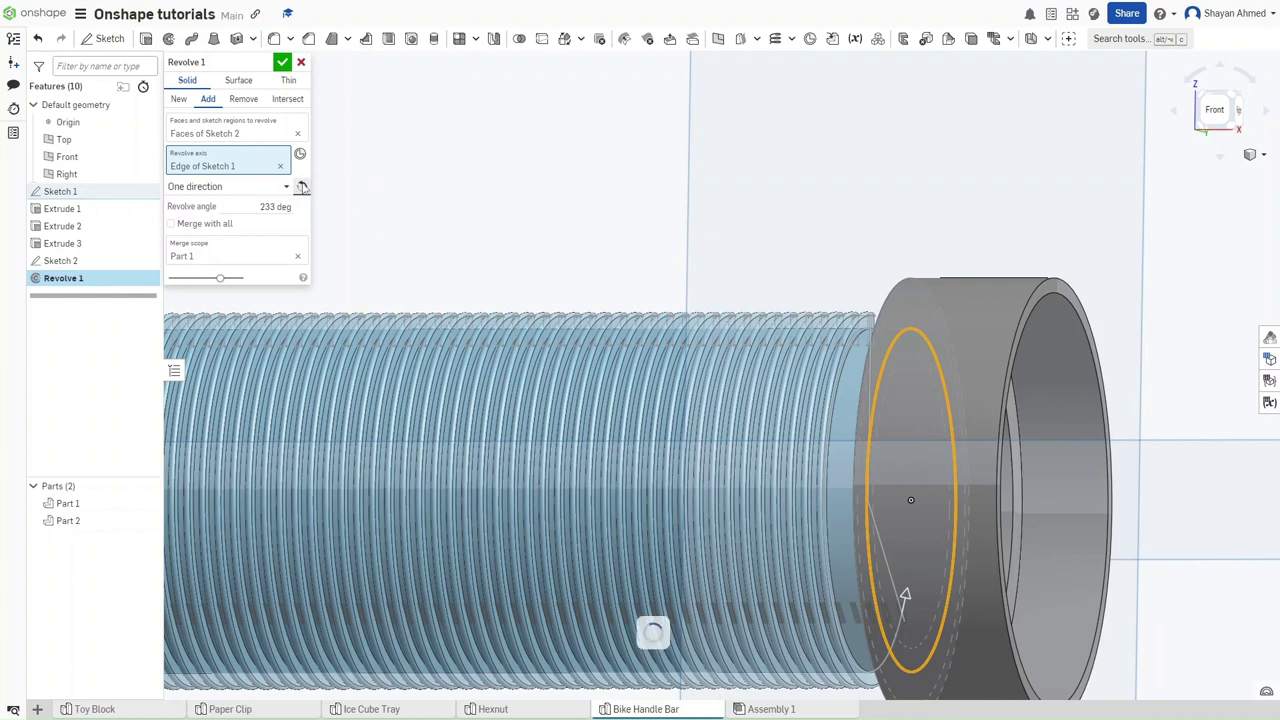
click(283, 63)
scroll(489, 163, up, 5)
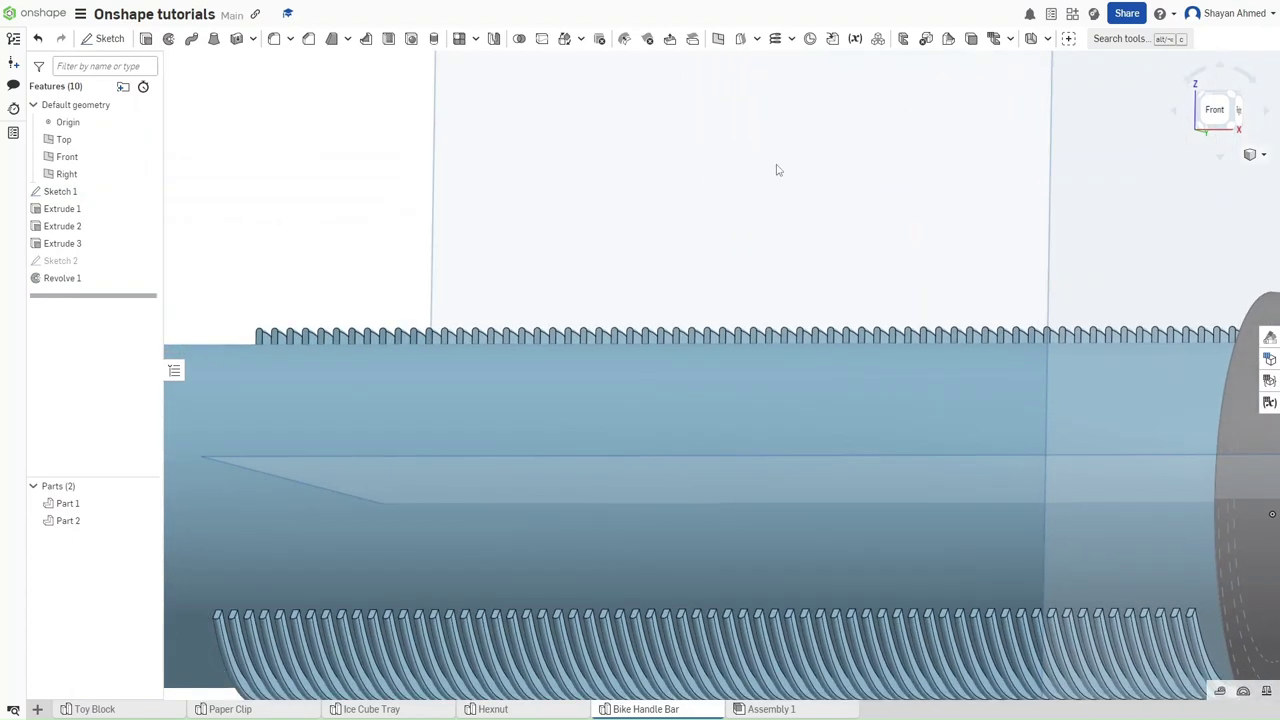
Hide the Top, Front and Right planes, switch to Left view and select the tube's annular end face.
scroll(776, 172, down, 3)
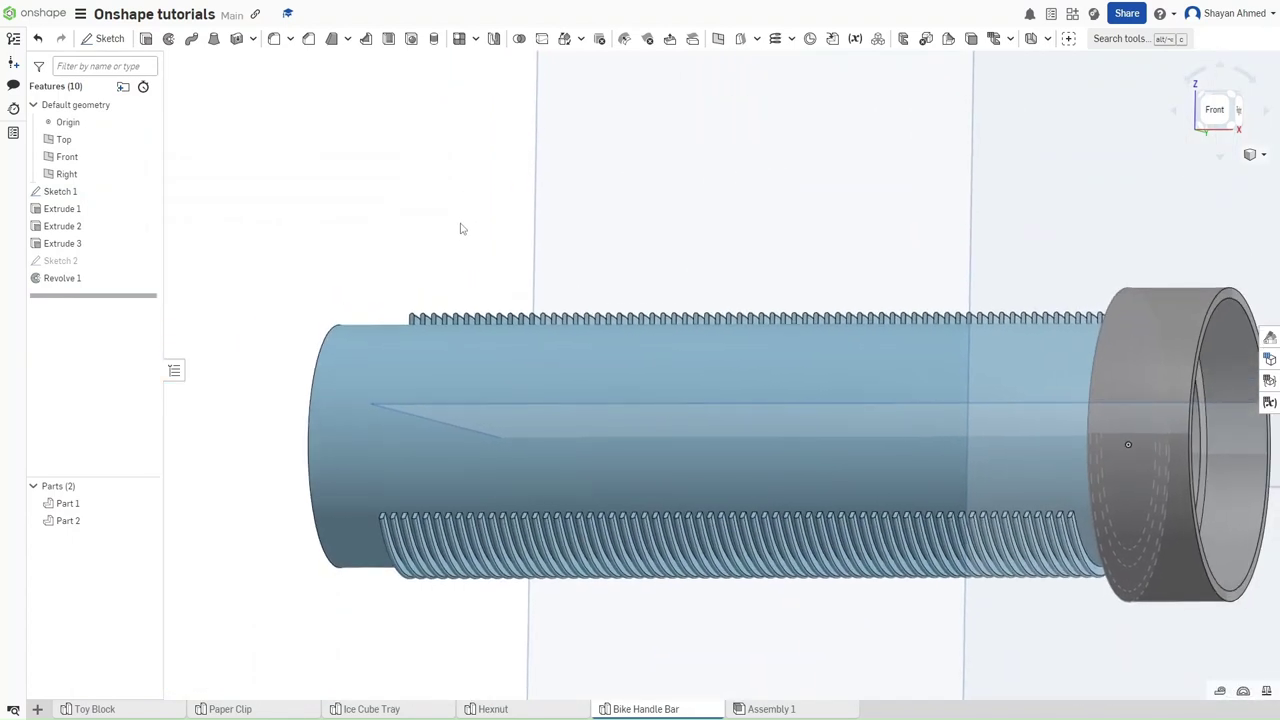
key(shift+7)
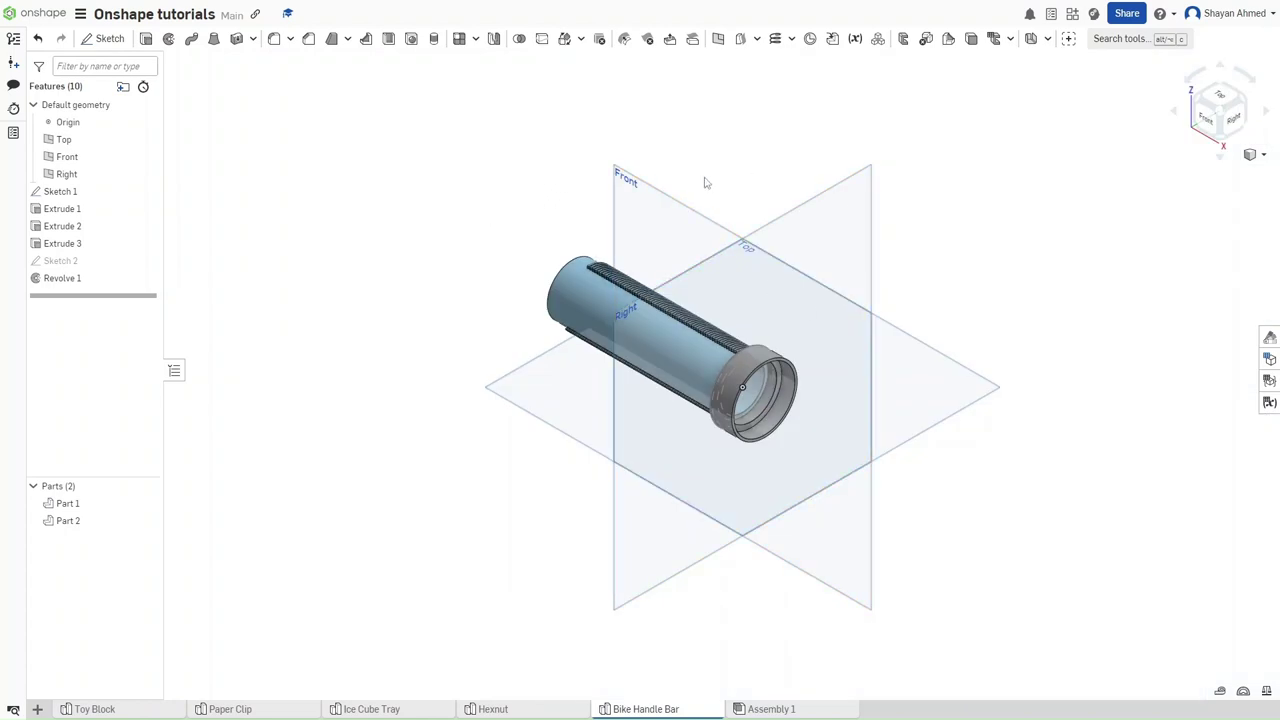
key(p)
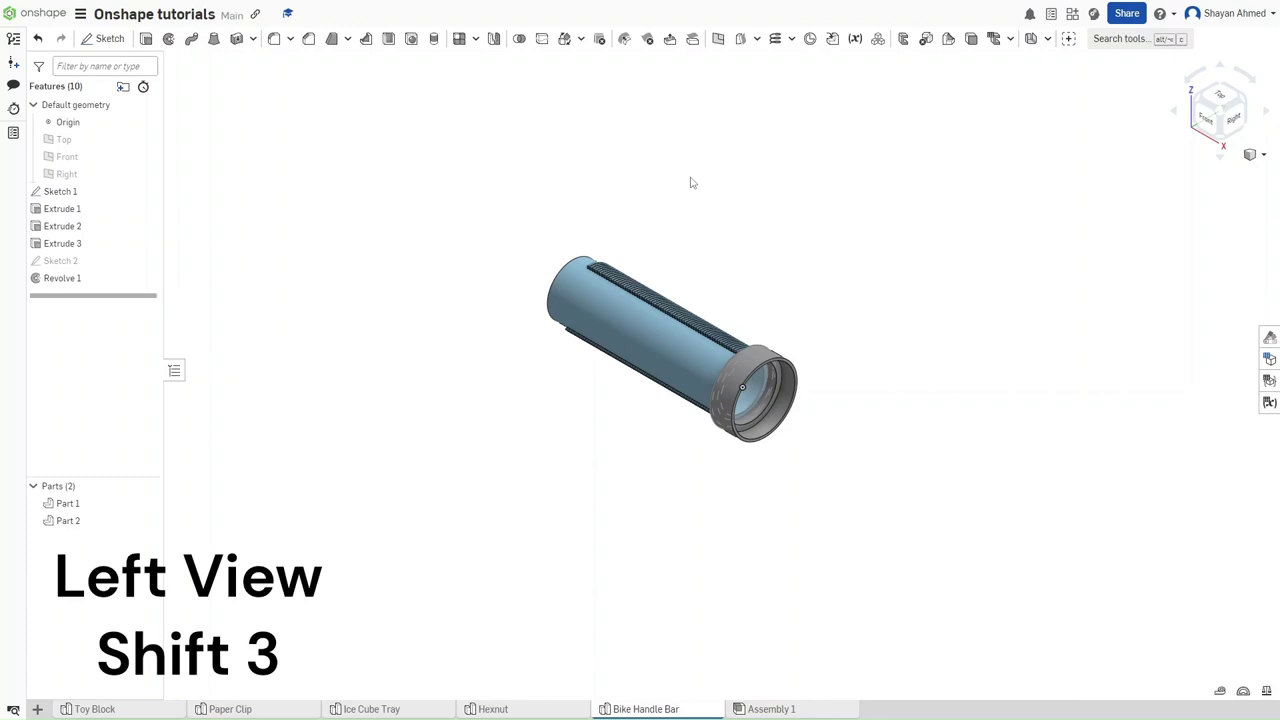
key(shift+3)
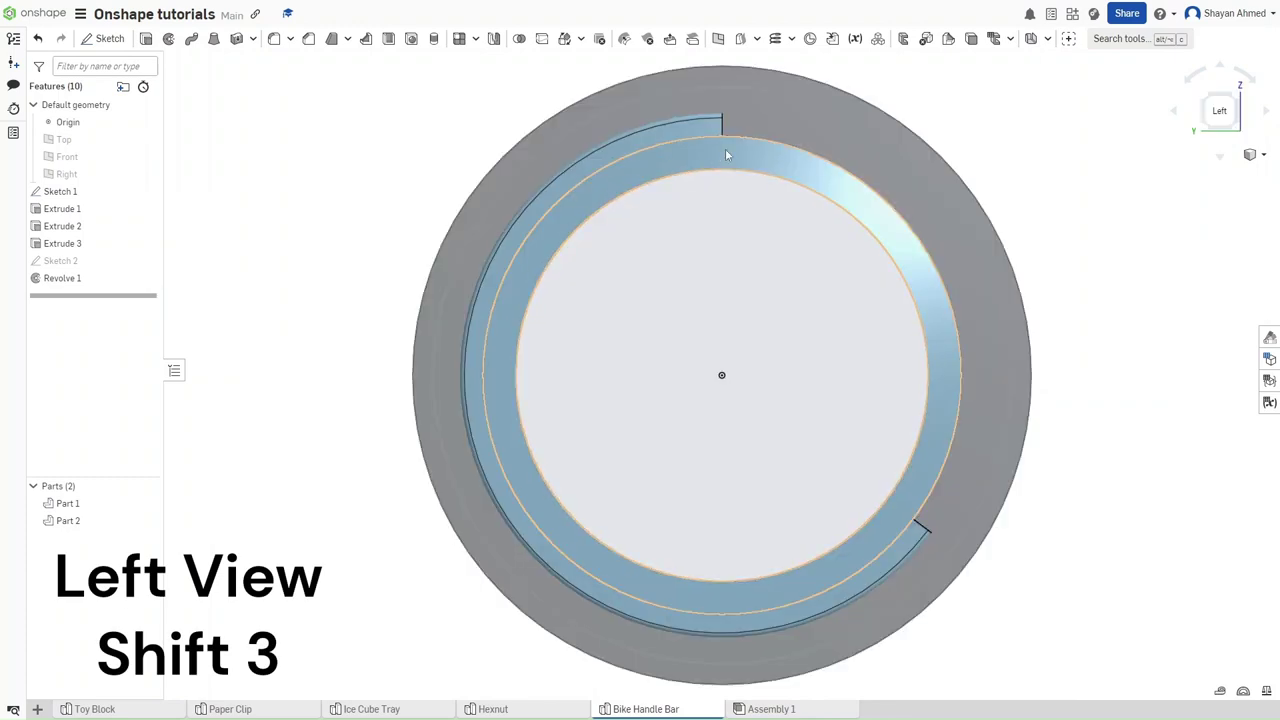
click(727, 155)
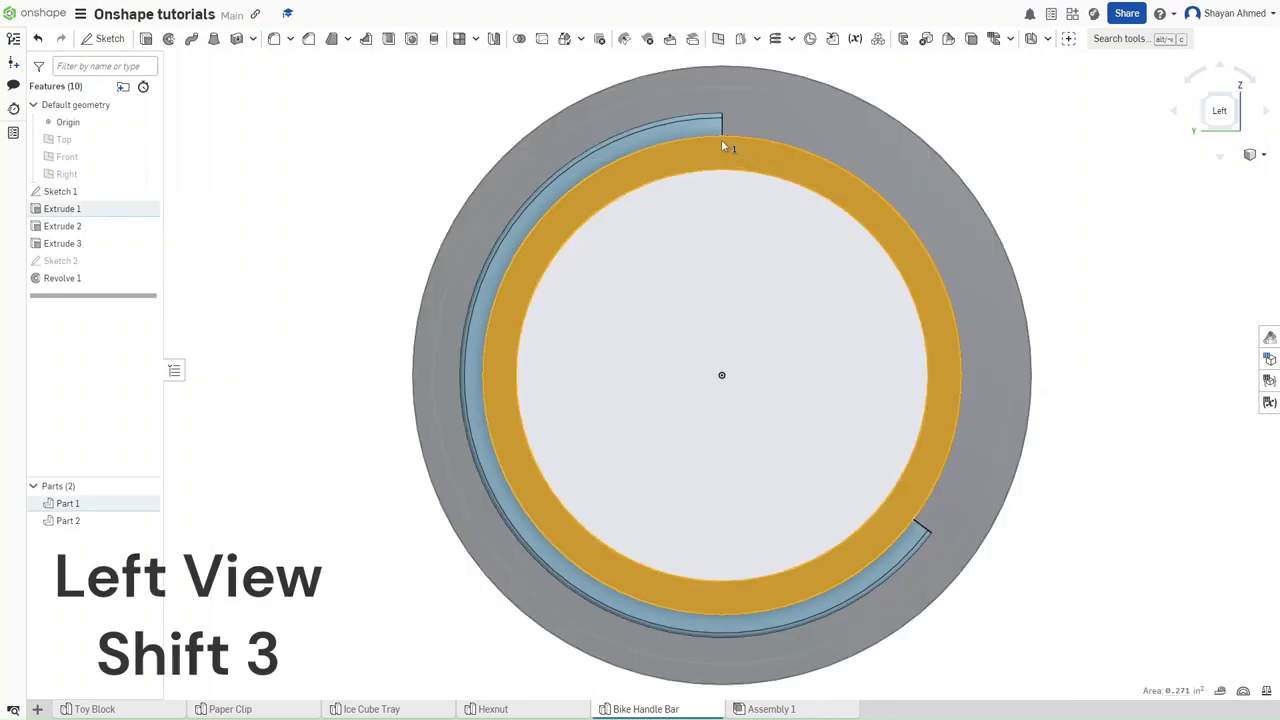
On the end face, draw a Ø1.28 circle centred on the origin, then begin Extrude 4.
key(shift+s)
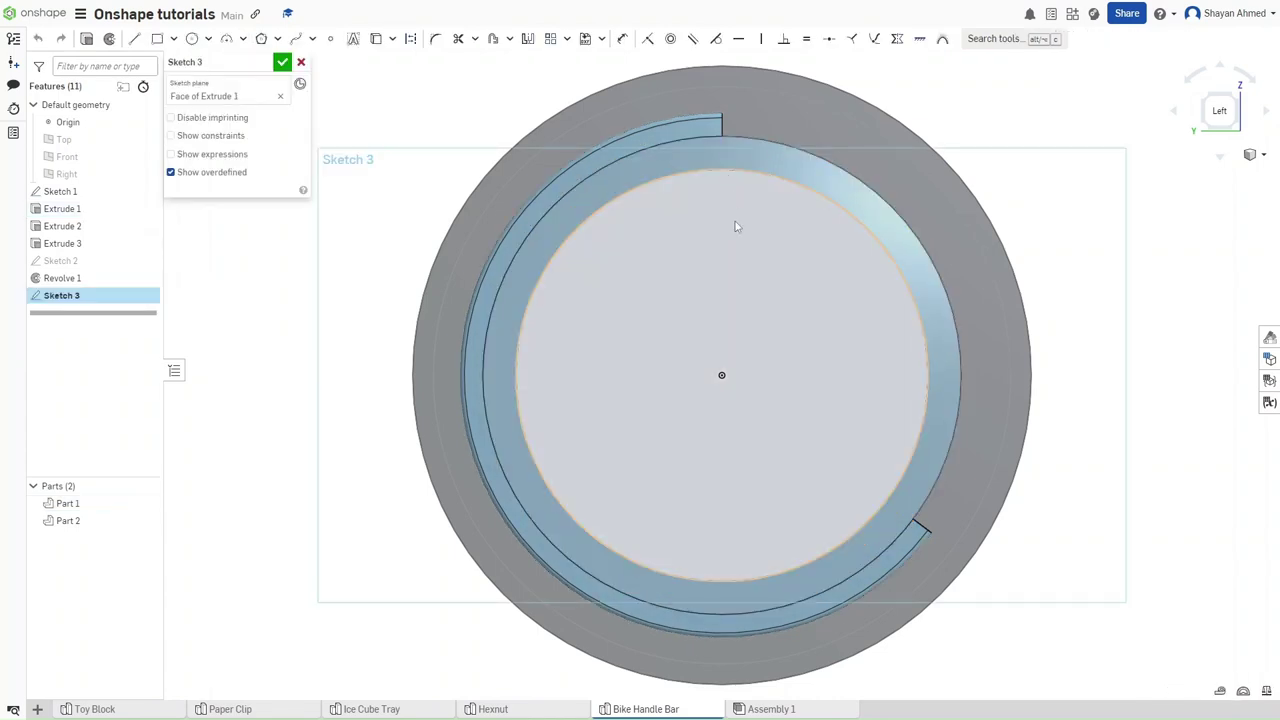
key(c)
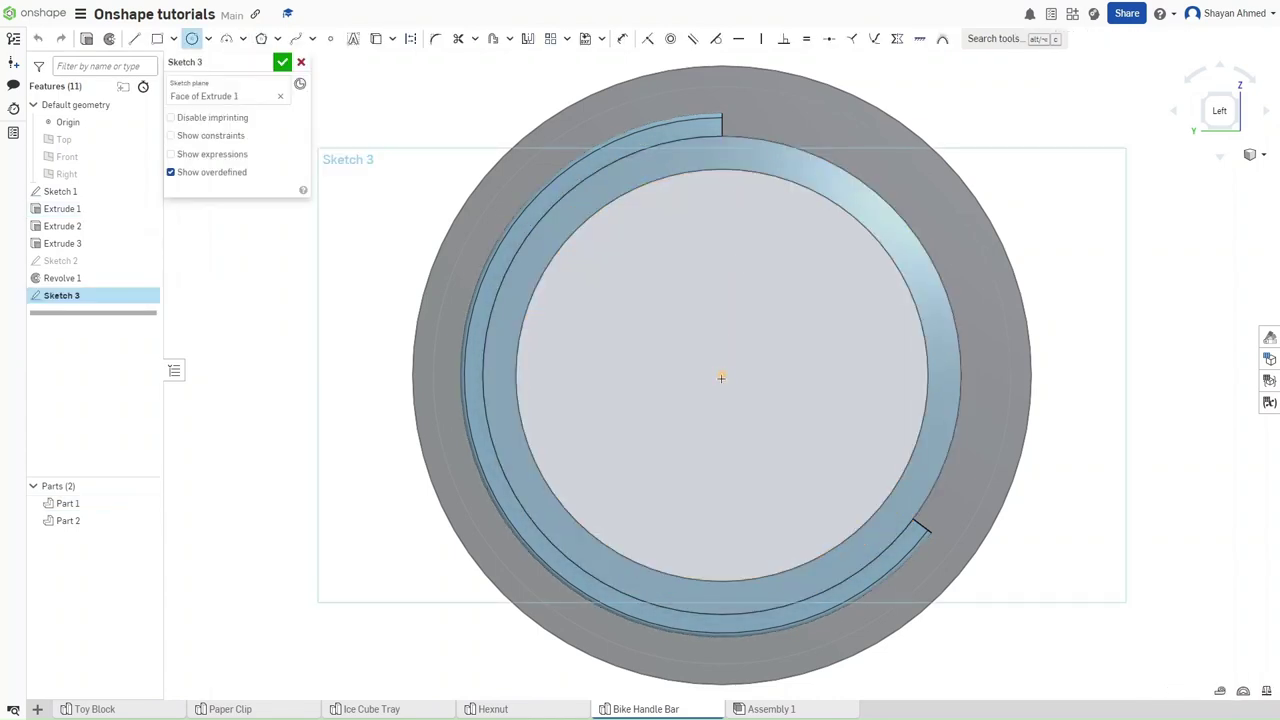
click(721, 375)
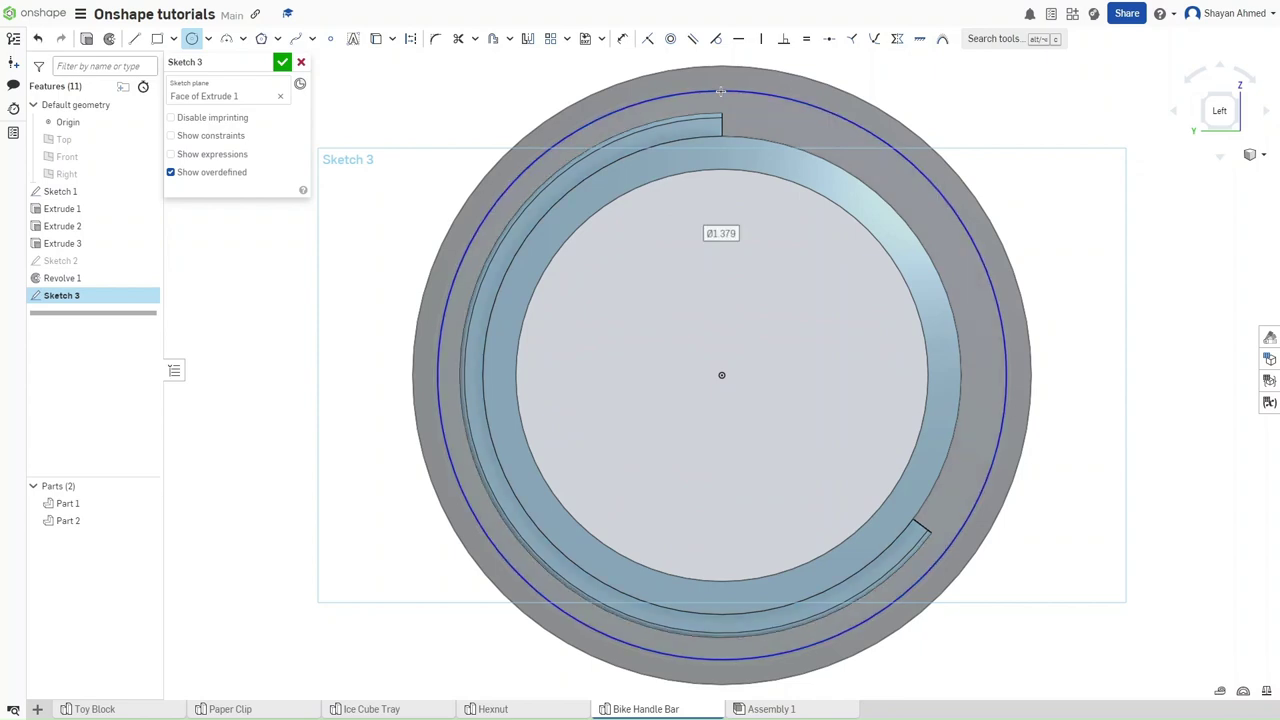
text(1.28)
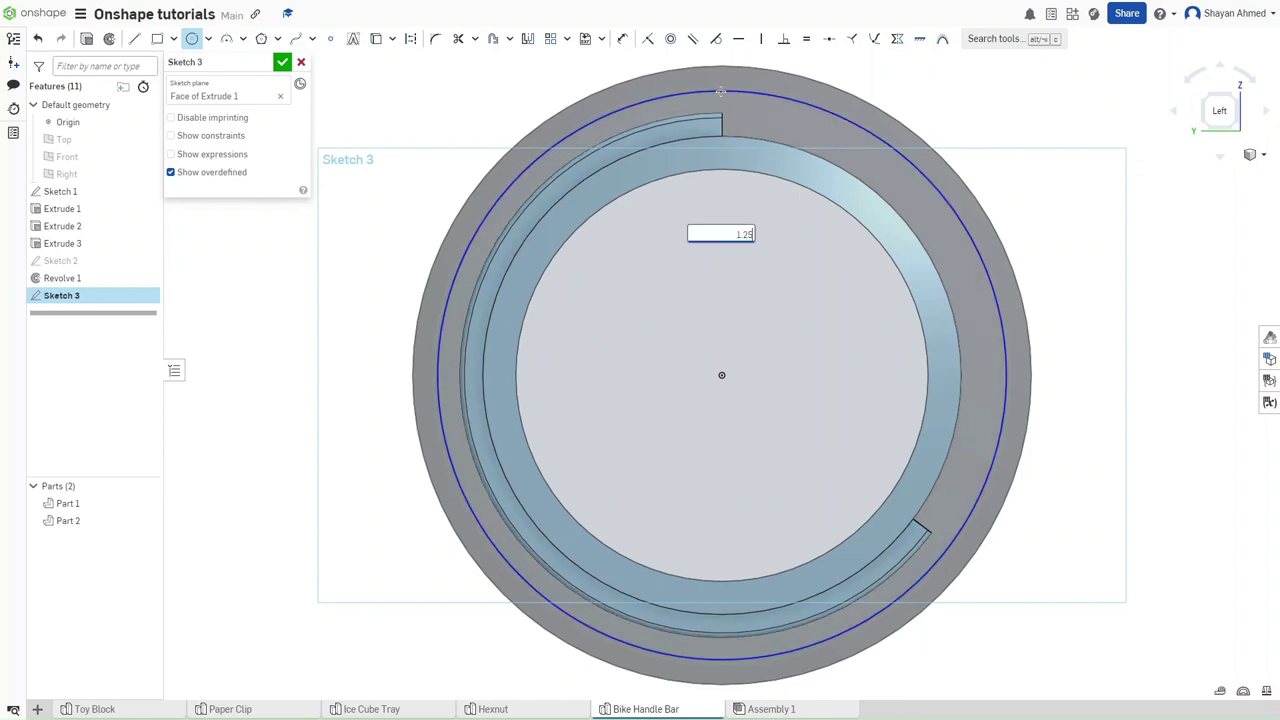
key(Return)
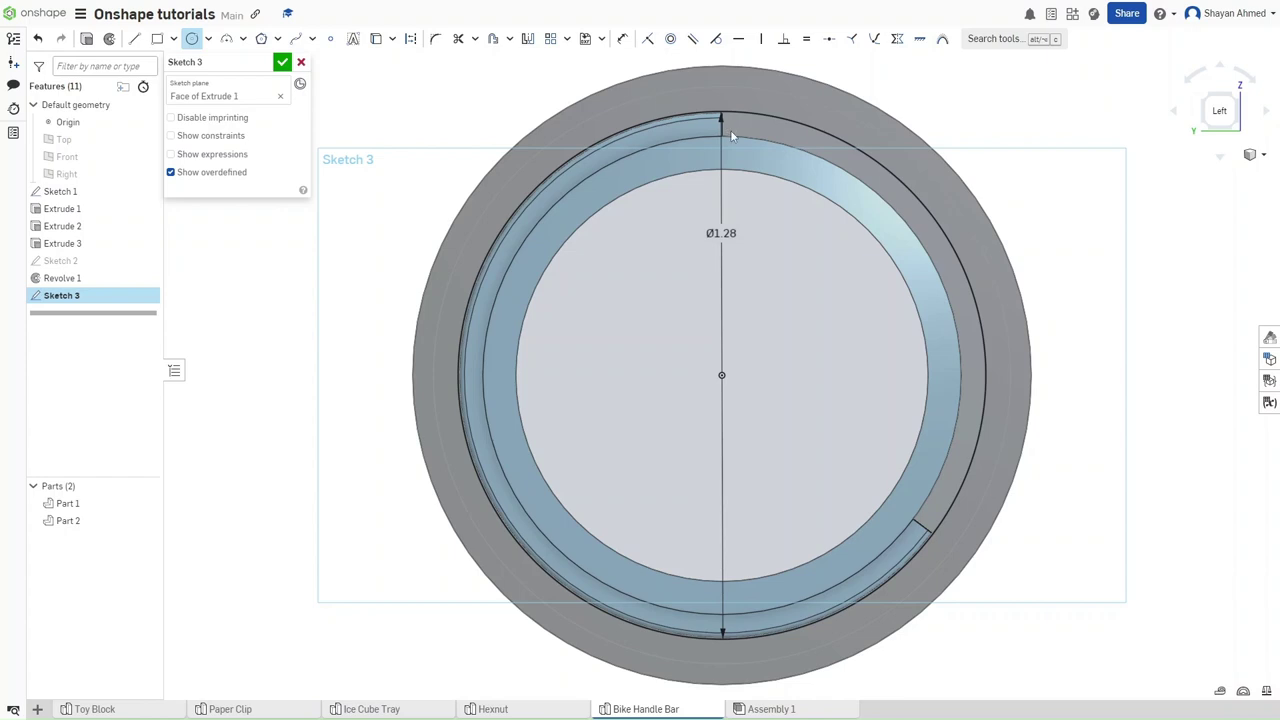
key(shift+e)
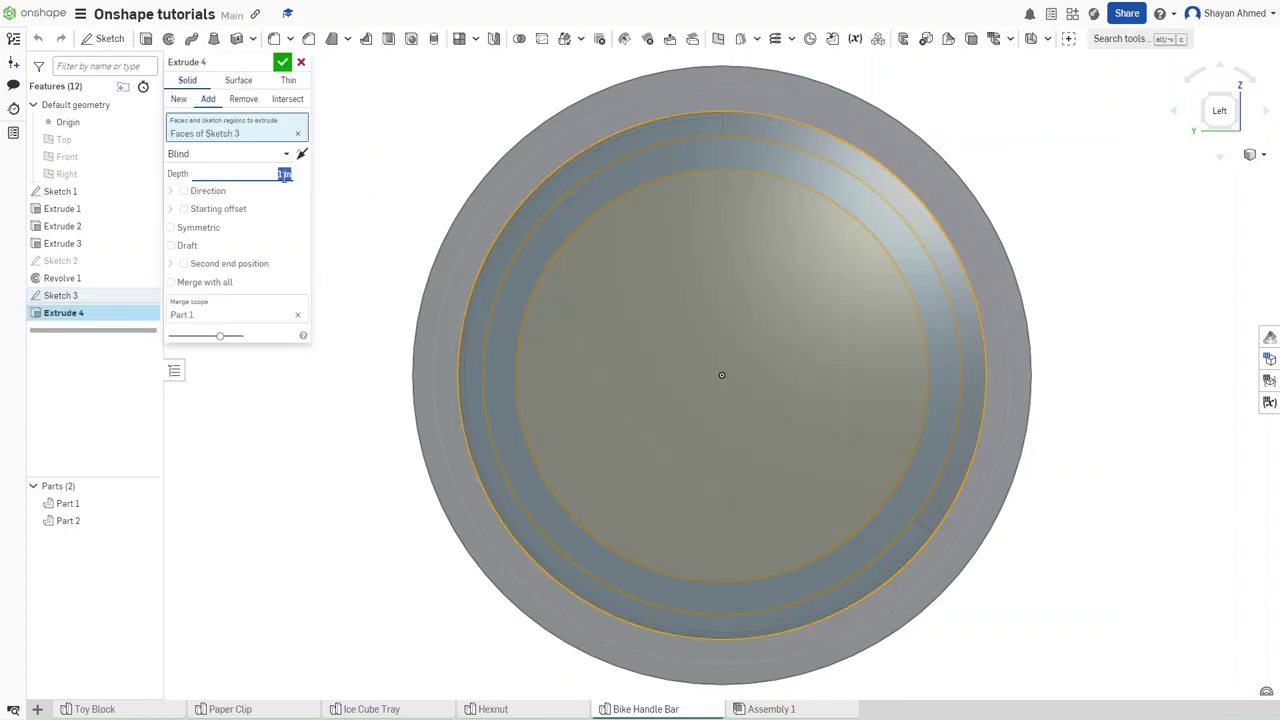
Set the collar extrusion depth to 0.6 in.
text(0.6)
key(Return)
right_drag(1051, 180, 1038, 185)
key(shift+7)
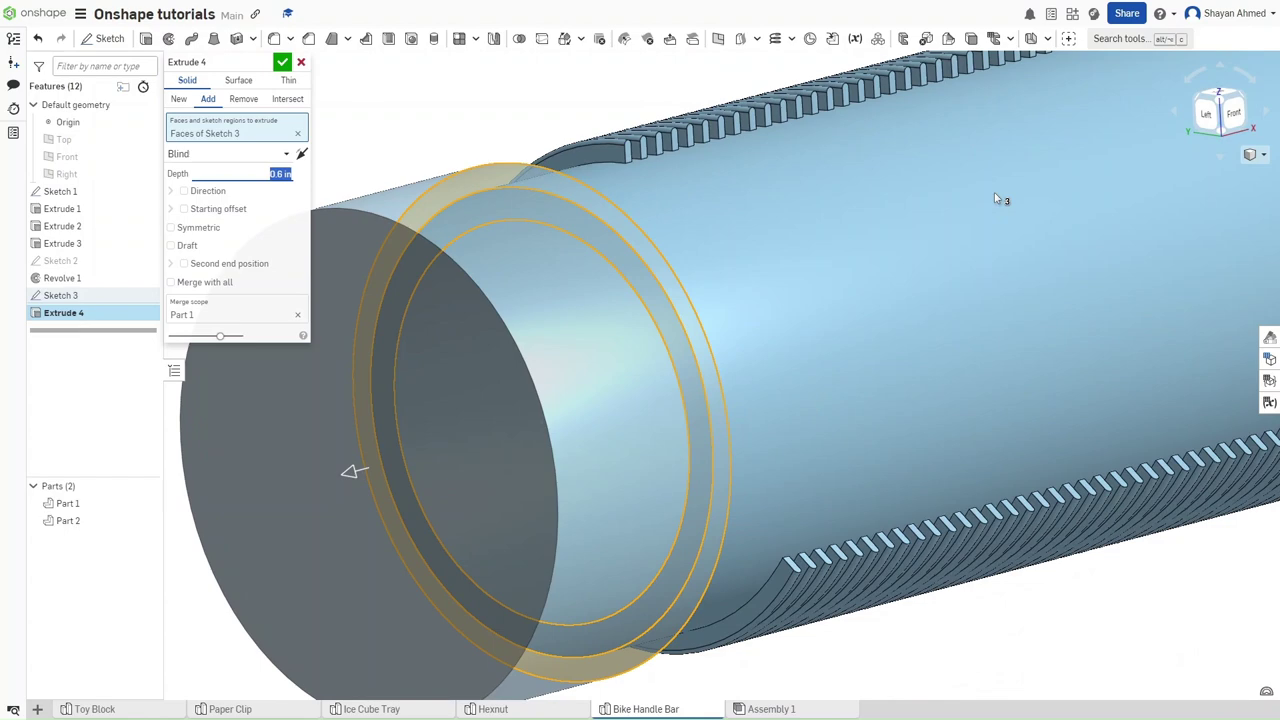
text(8)
right_drag(528, 129, 500, 125)
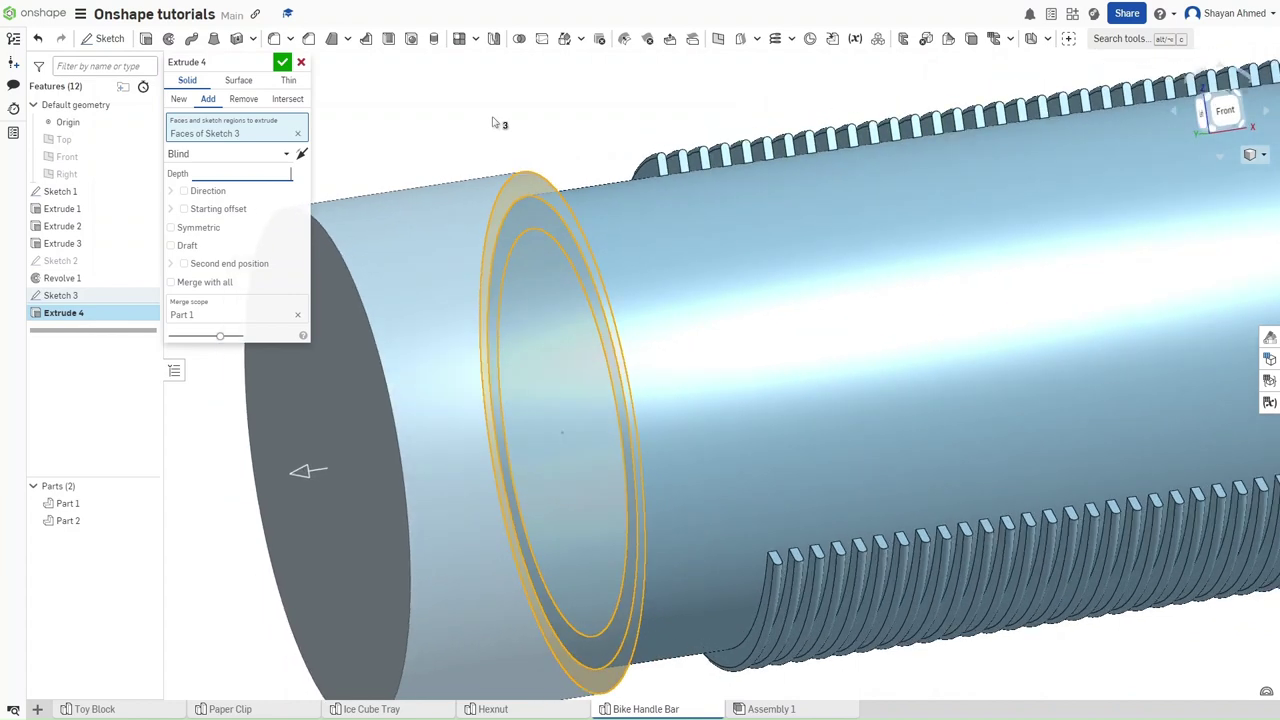
Merge the extrusion with all parts, add a 0.15 in second end depth, and accept.
click(203, 284)
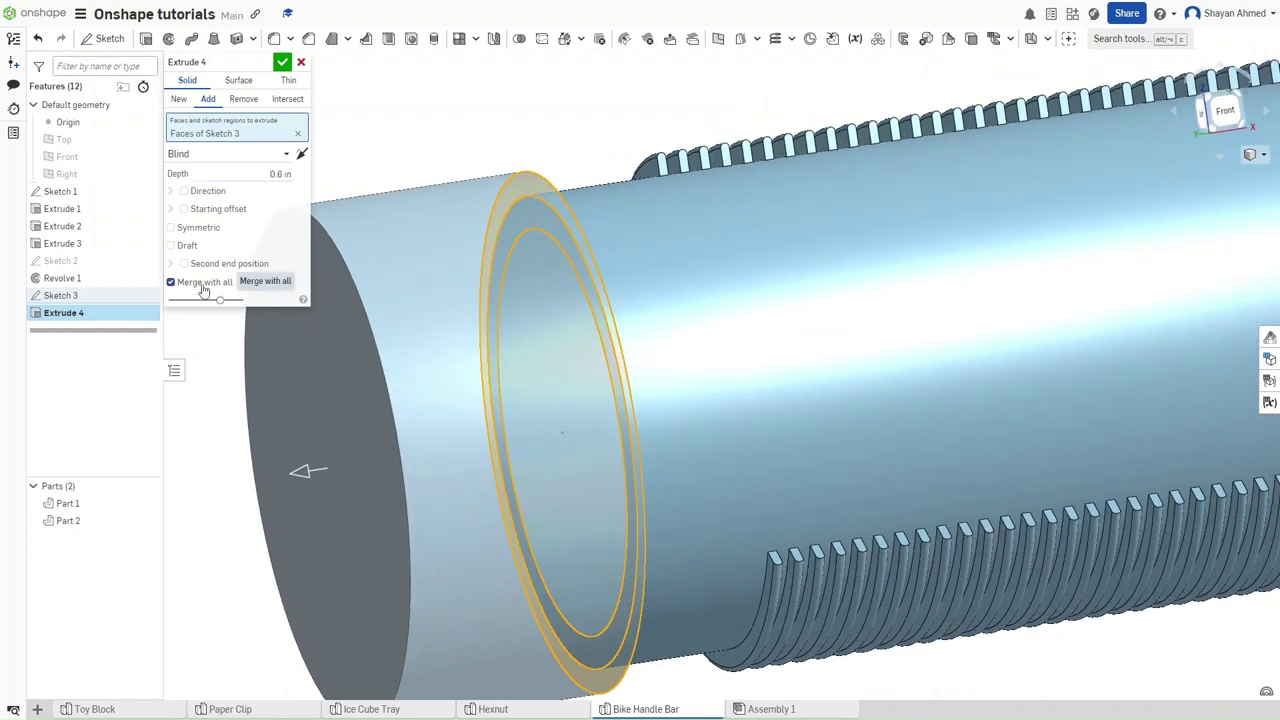
click(198, 228)
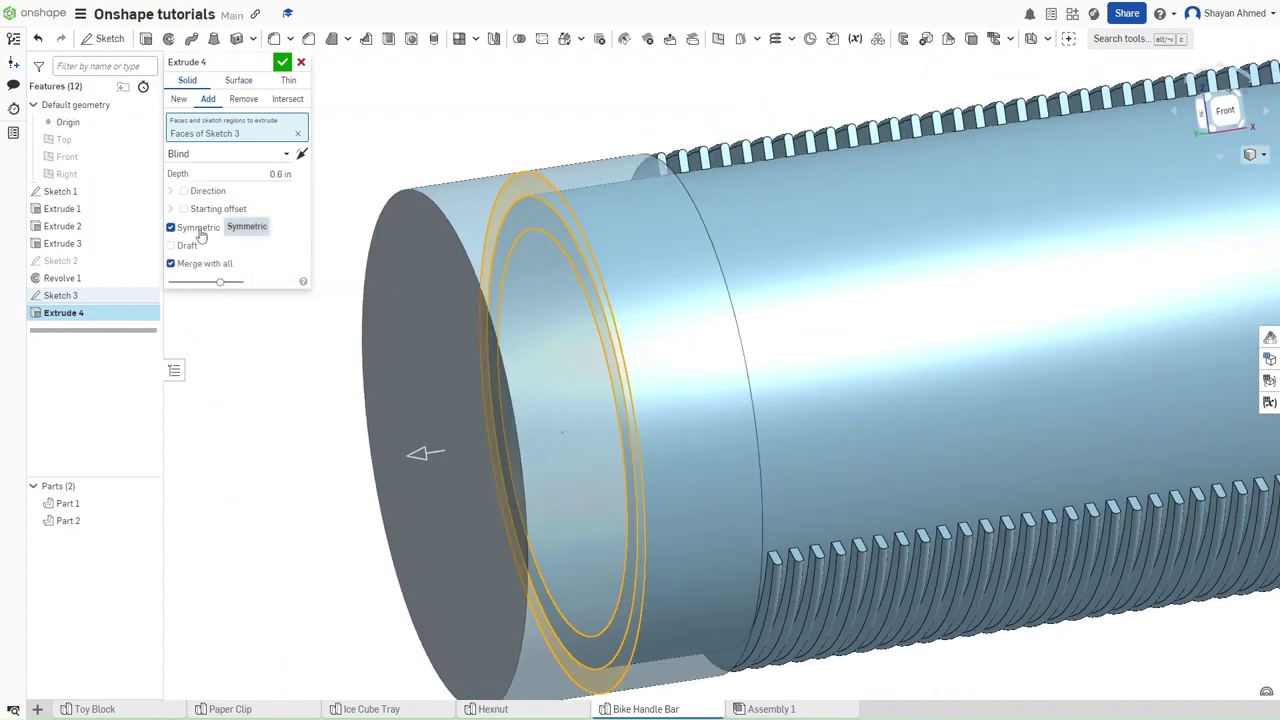
click(200, 231)
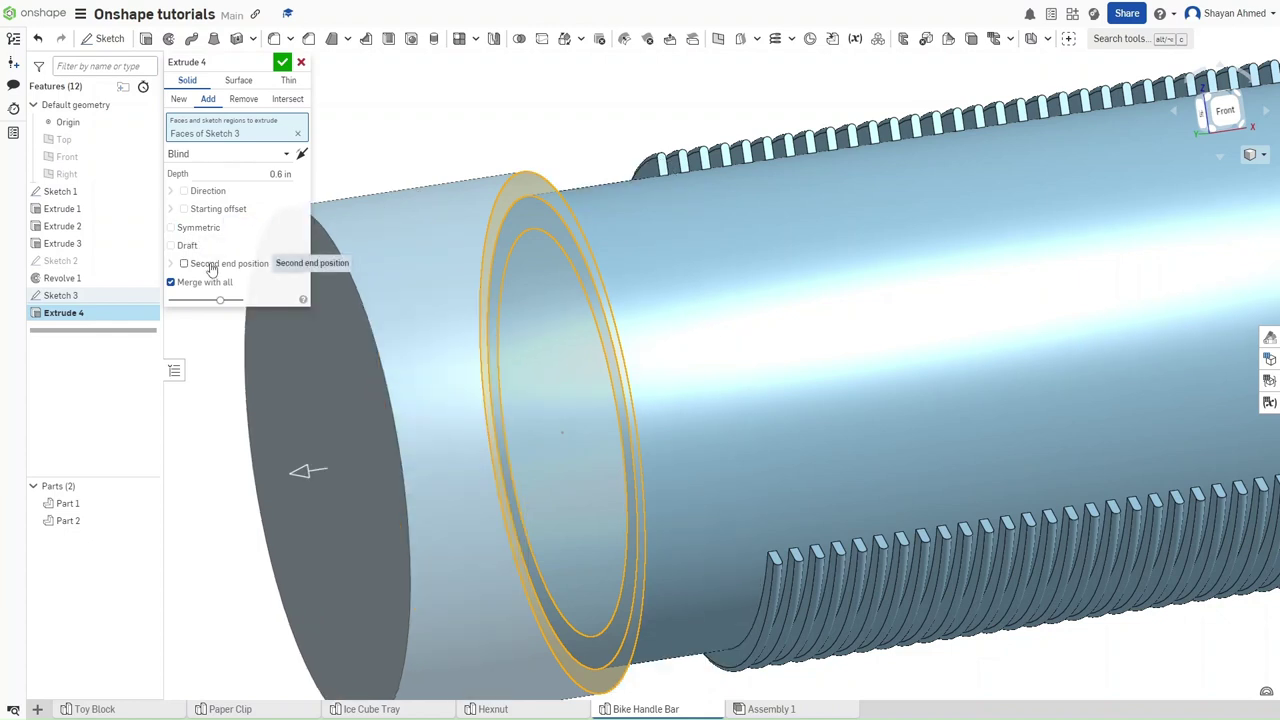
click(225, 264)
click(276, 301)
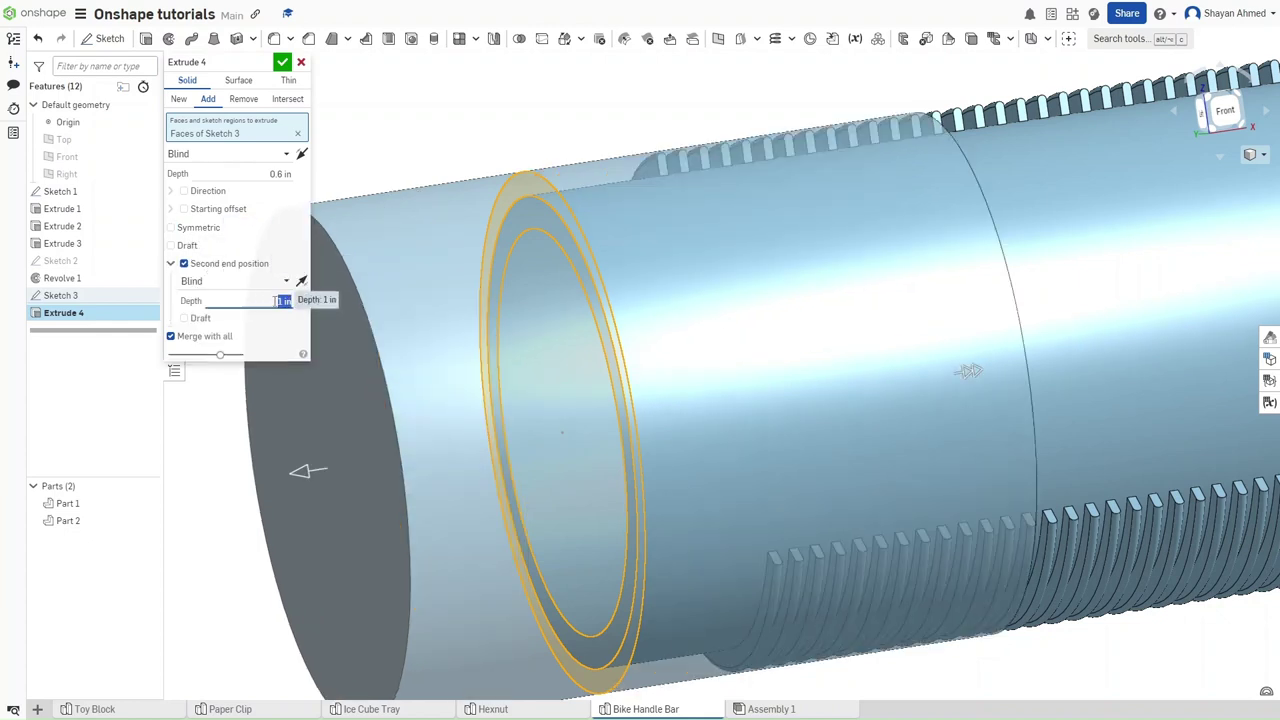
text(0.15)
key(Return)
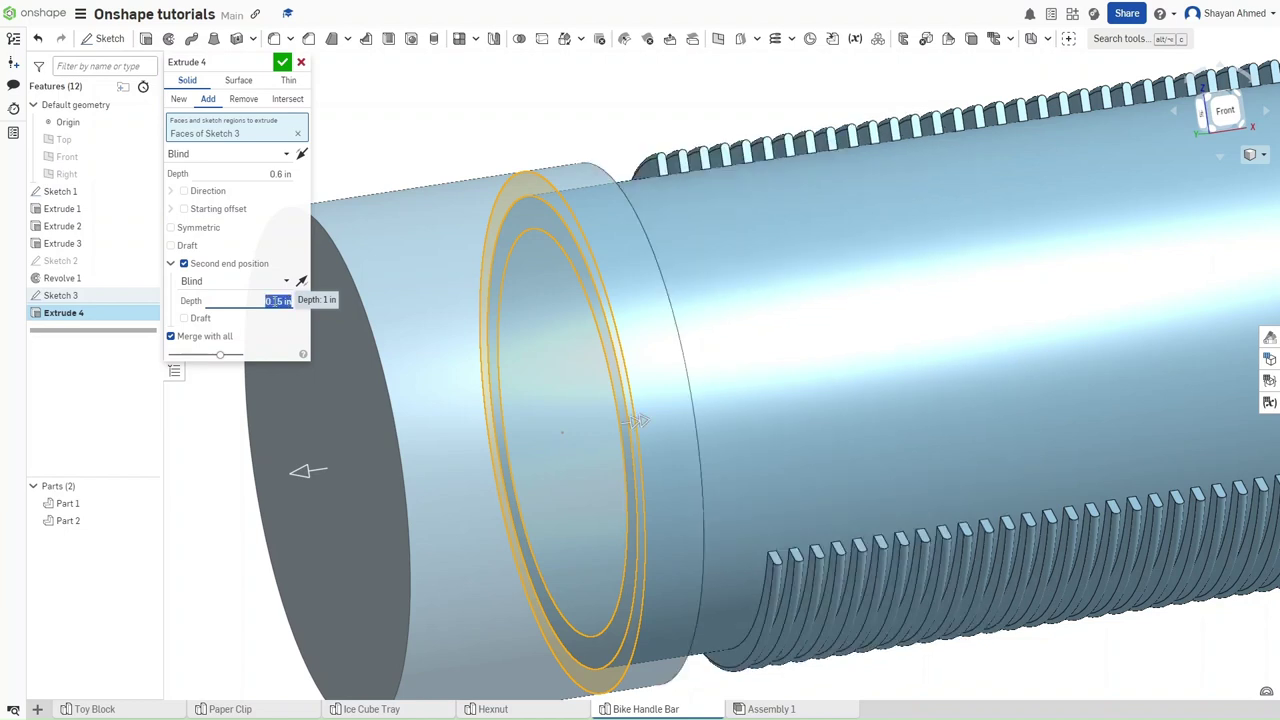
scroll(517, 132, down, 3)
middle_drag(517, 132, 608, 177)
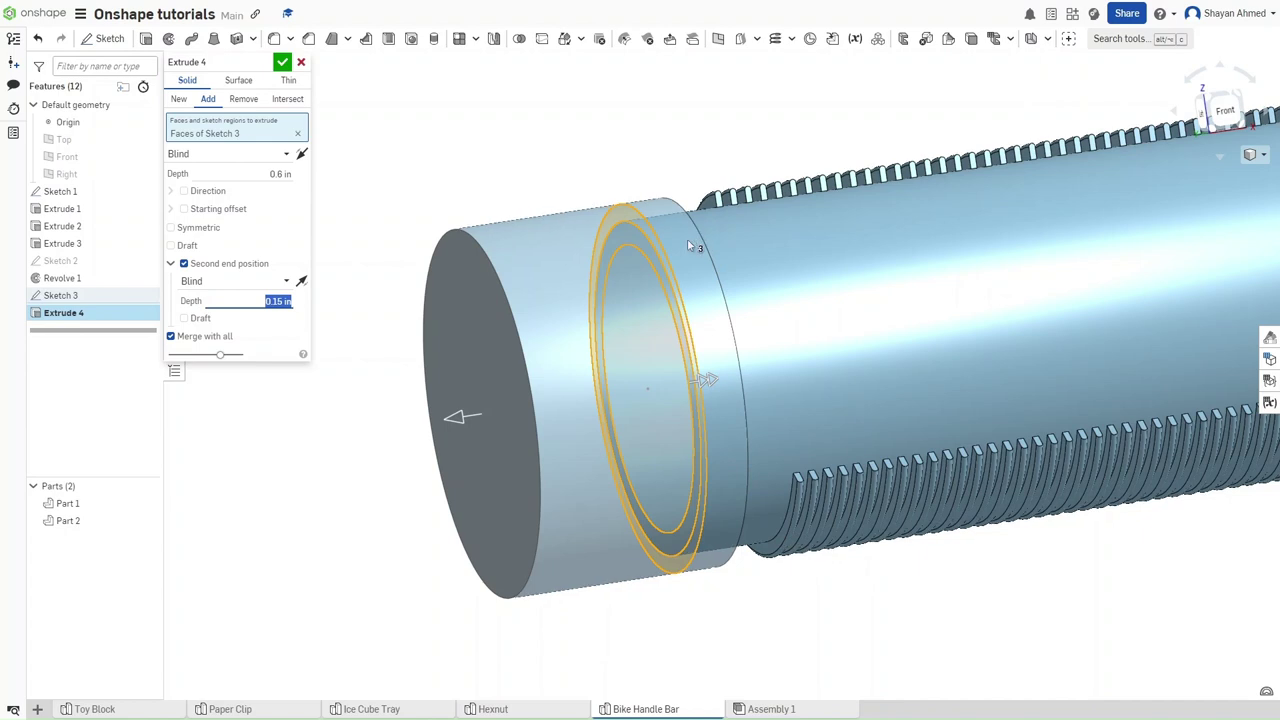
click(282, 62)
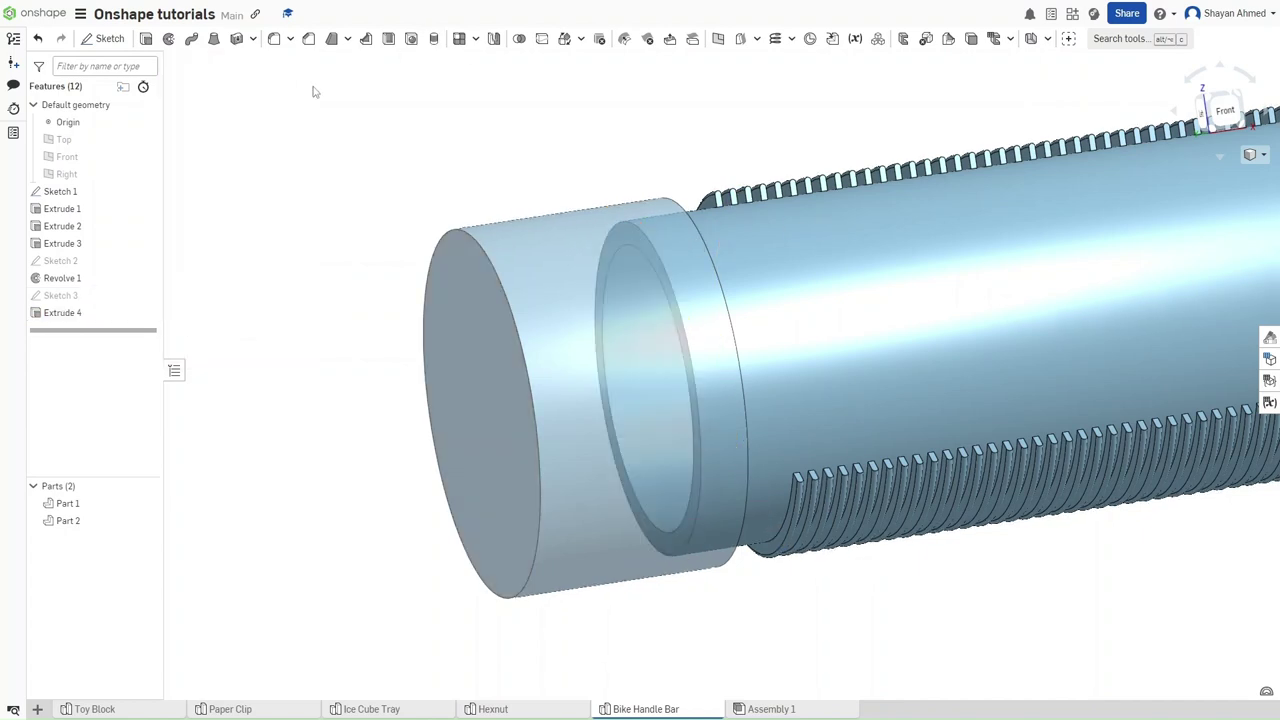
Show the default planes again in isometric view and start Sketch 4 on the Front plane.
scroll(430, 182, down, 5)
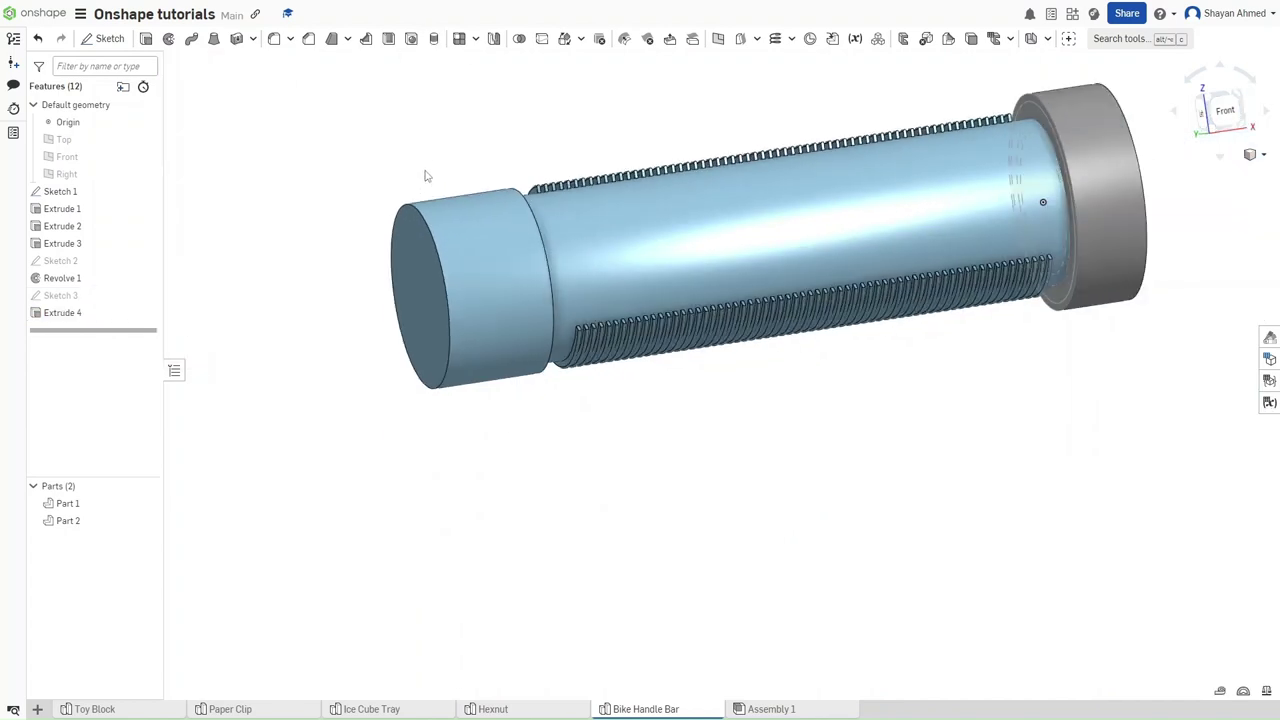
key(shift+7)
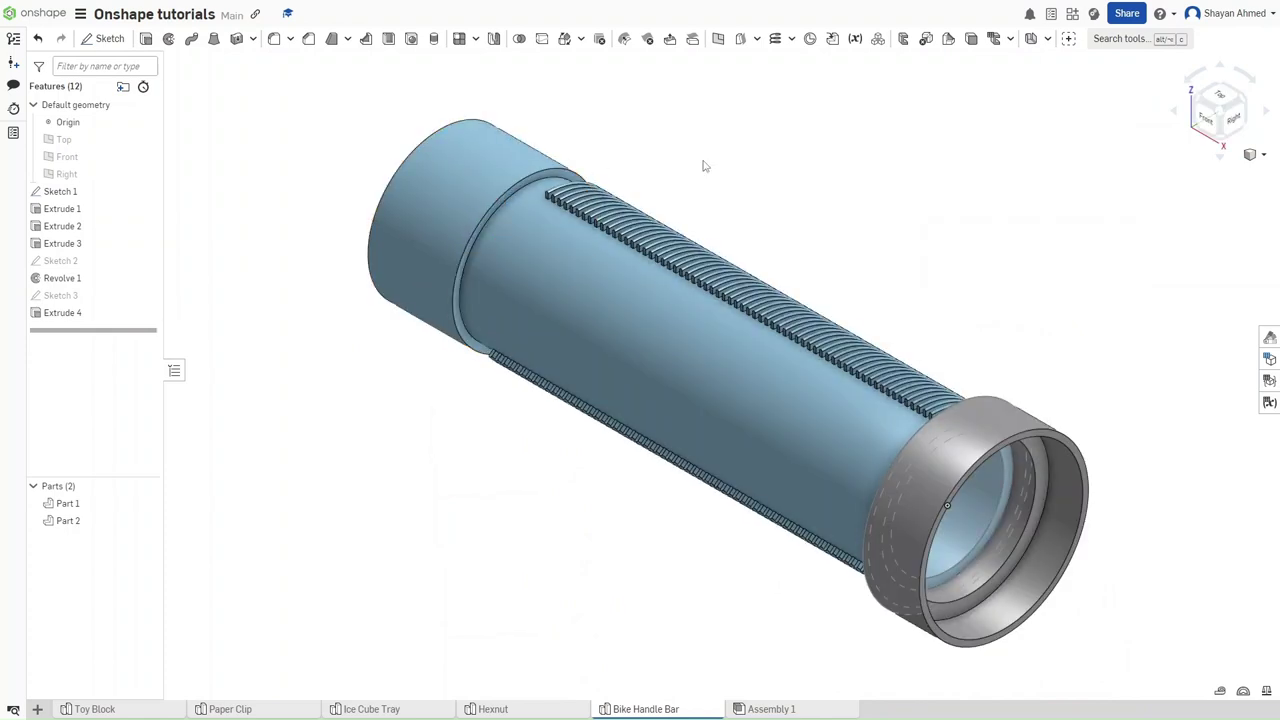
key(p)
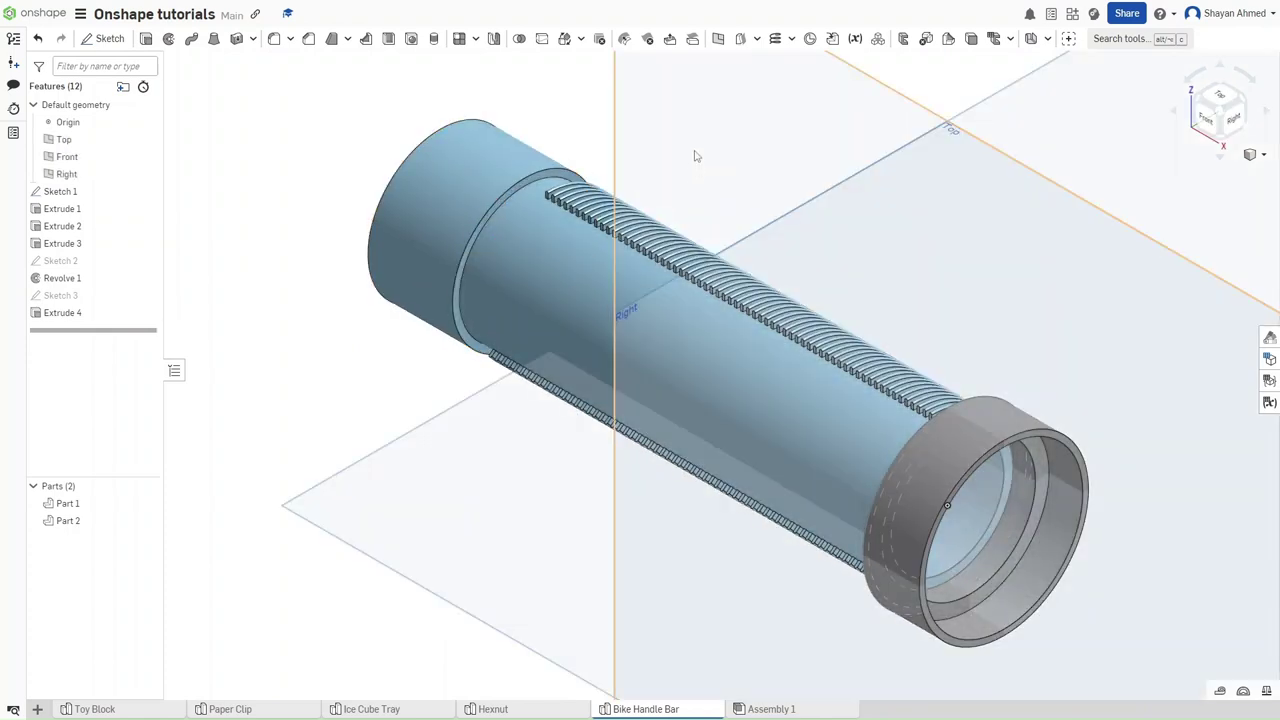
scroll(697, 156, down, 5)
click(620, 232)
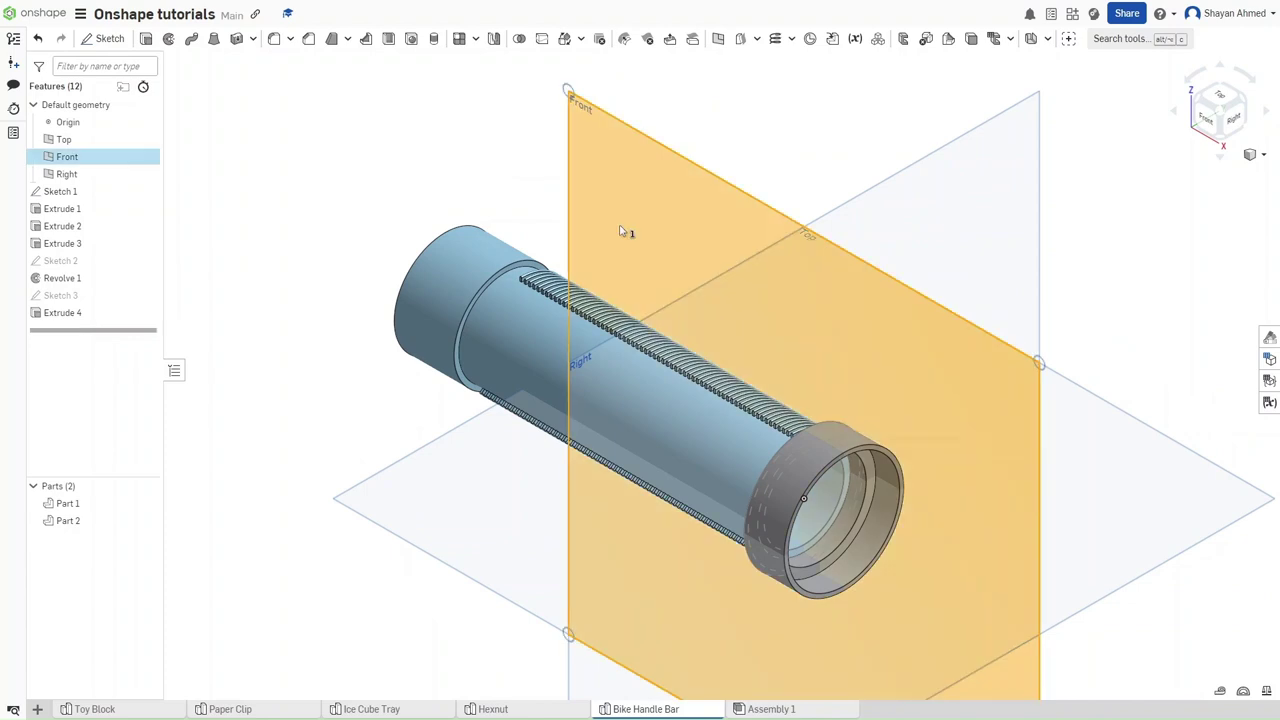
key(shift+s)
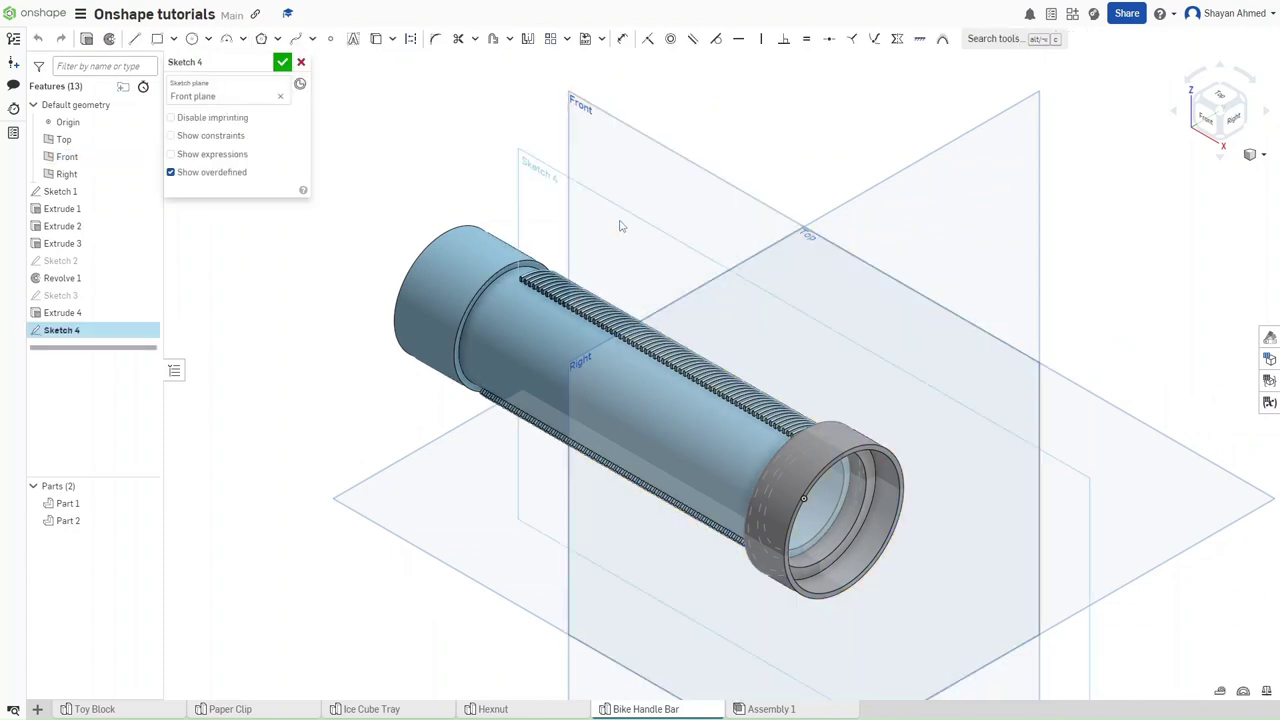
Draw one line from the ring's centre along the tube axis and close Sketch 4.
key(l)
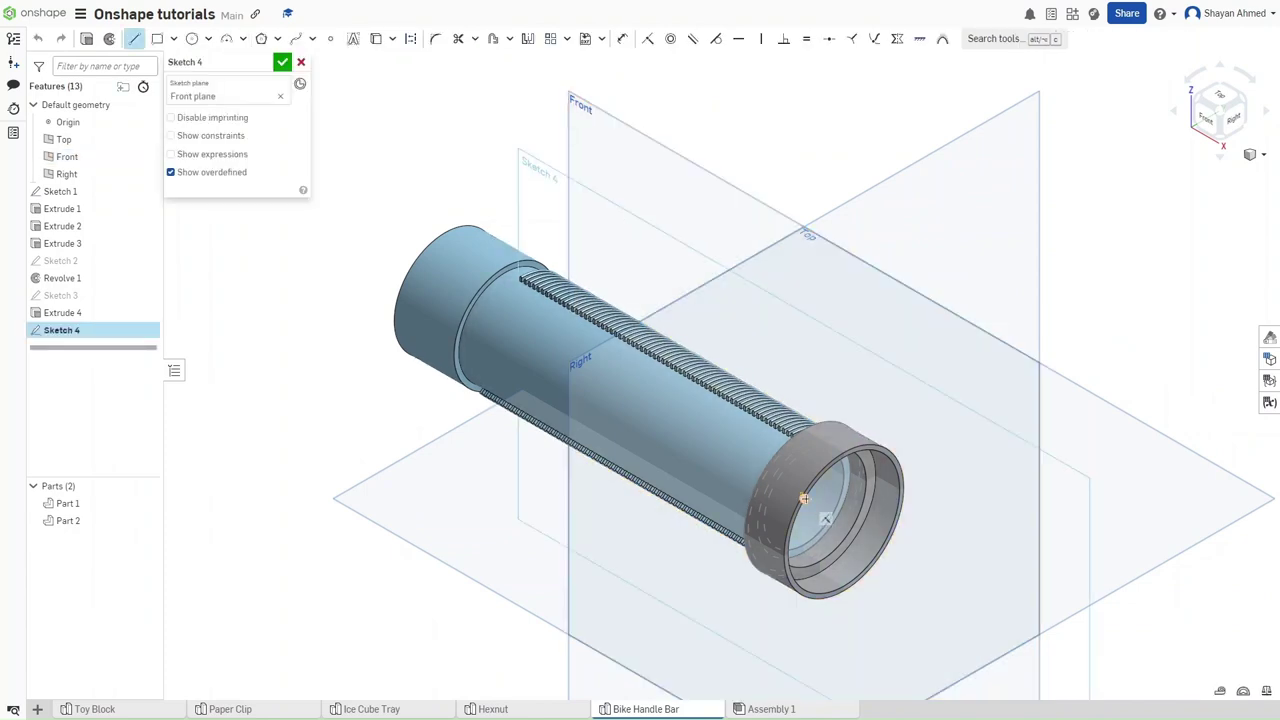
click(804, 497)
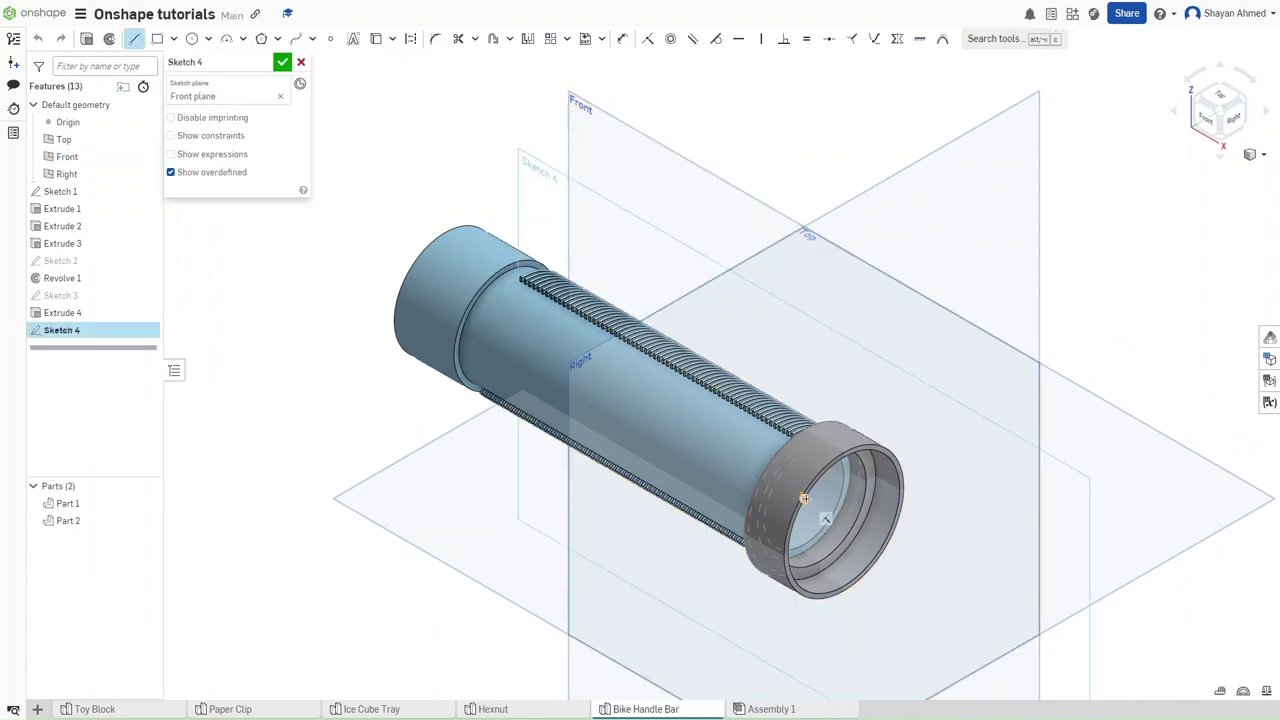
click(479, 314)
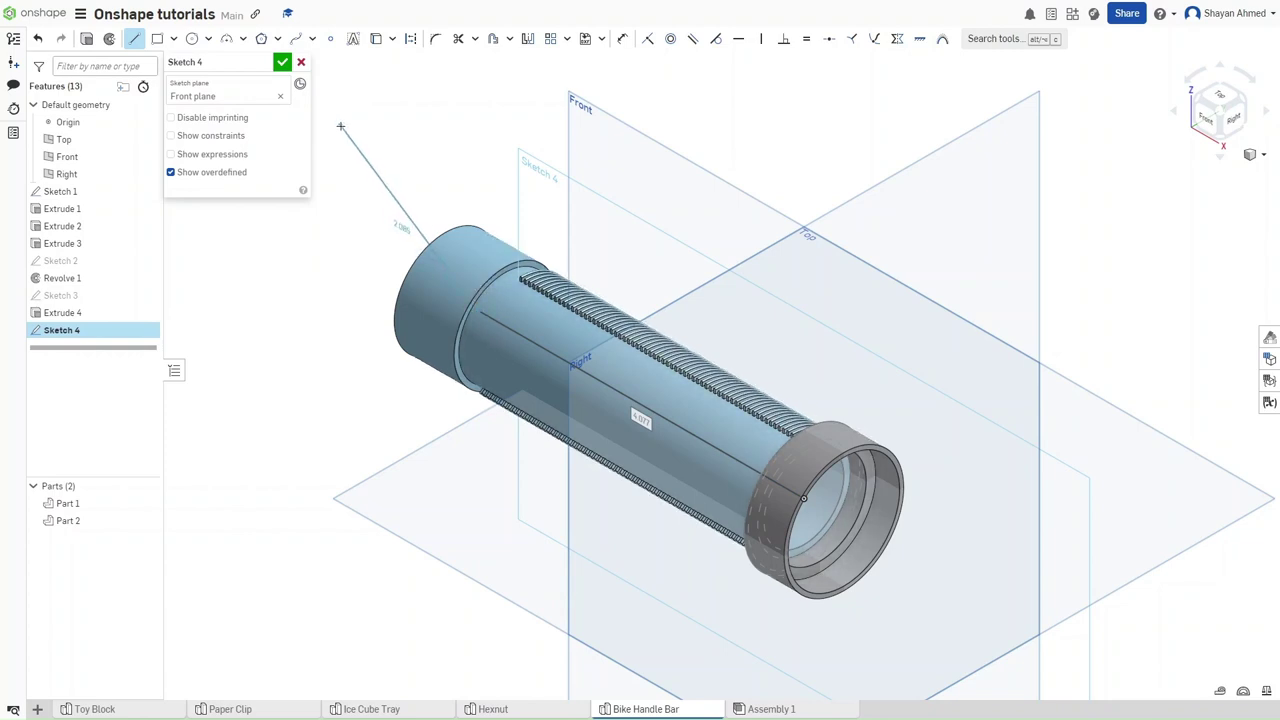
key(Escape)
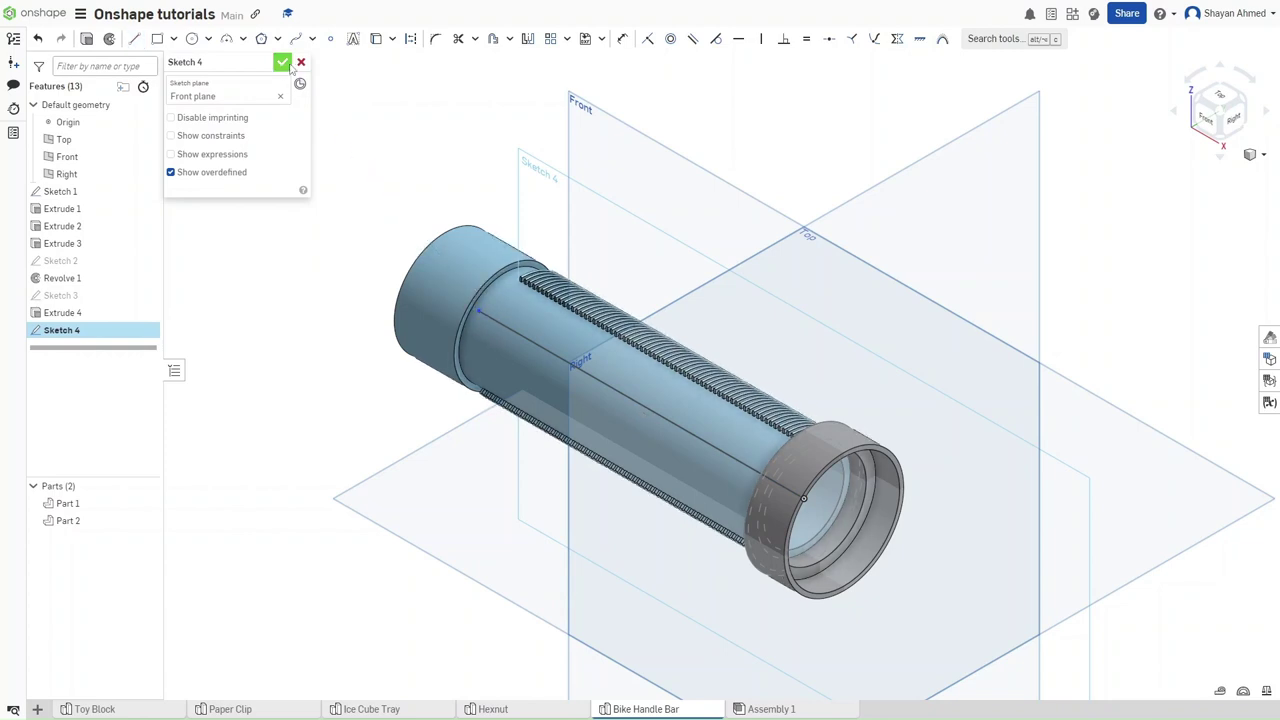
click(286, 64)
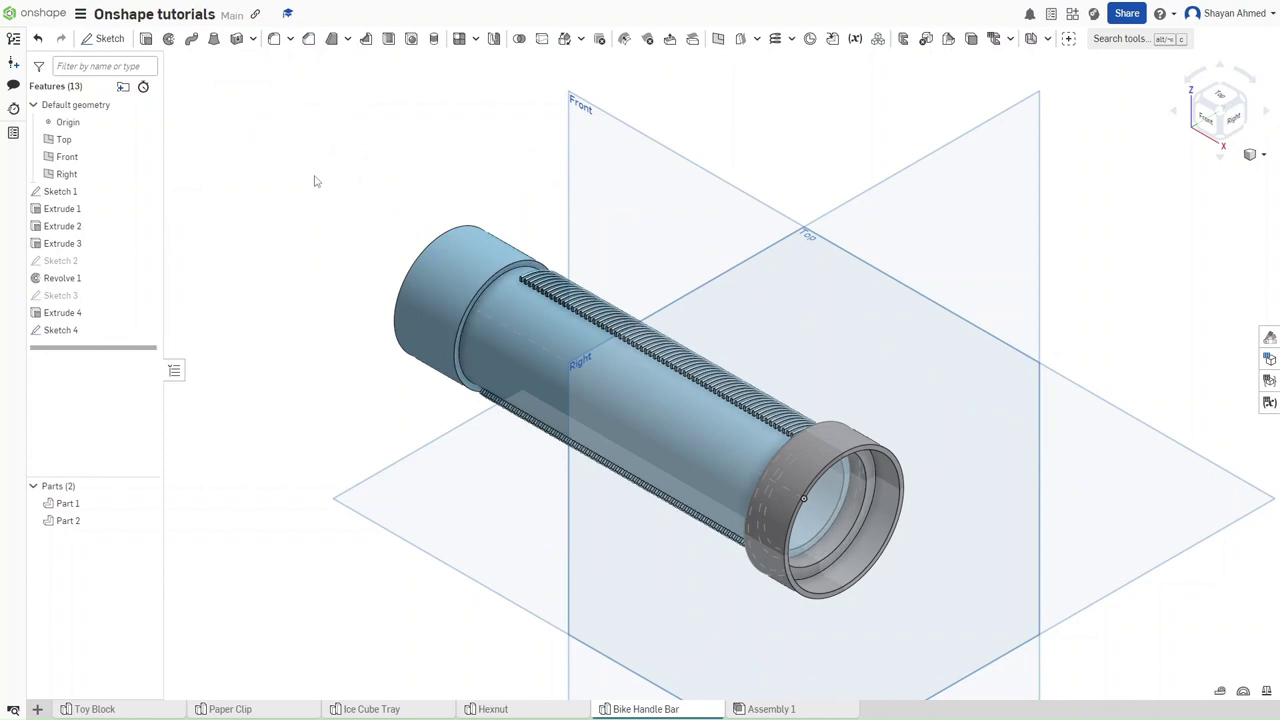
Create Plane 1 as a Line angle plane tilted 50° about the Sketch 4 line.
click(718, 42)
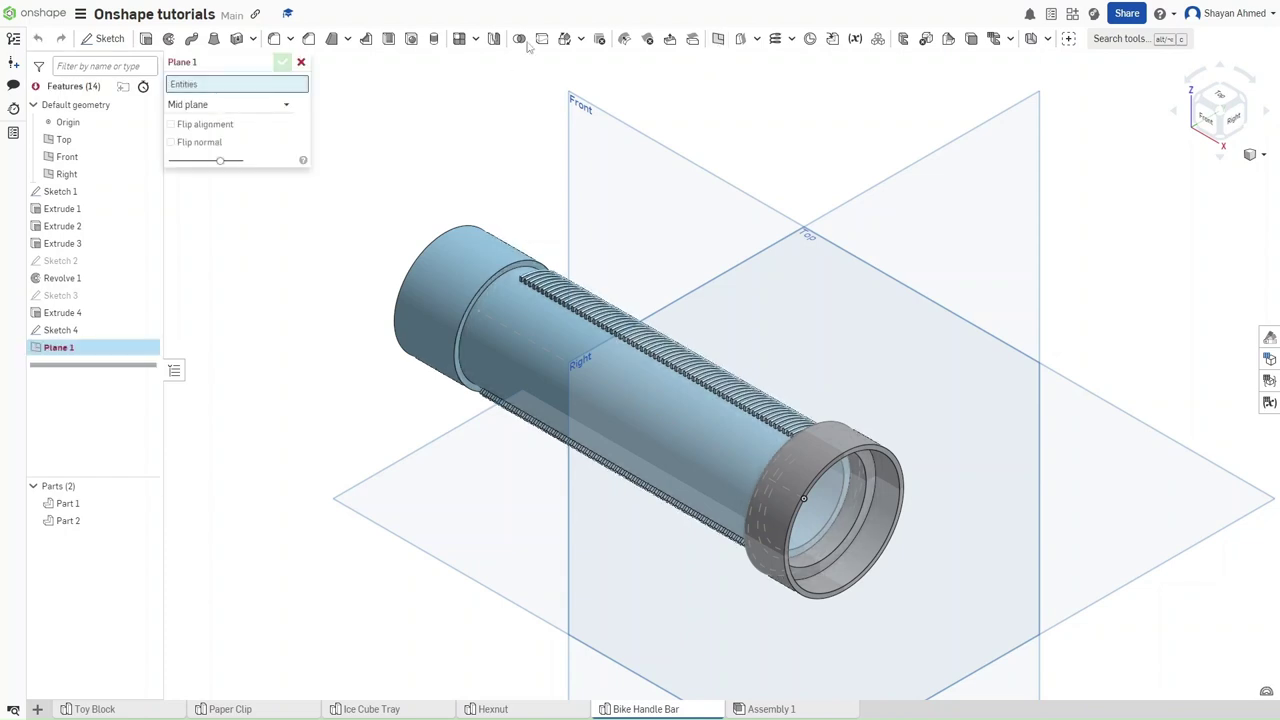
click(254, 105)
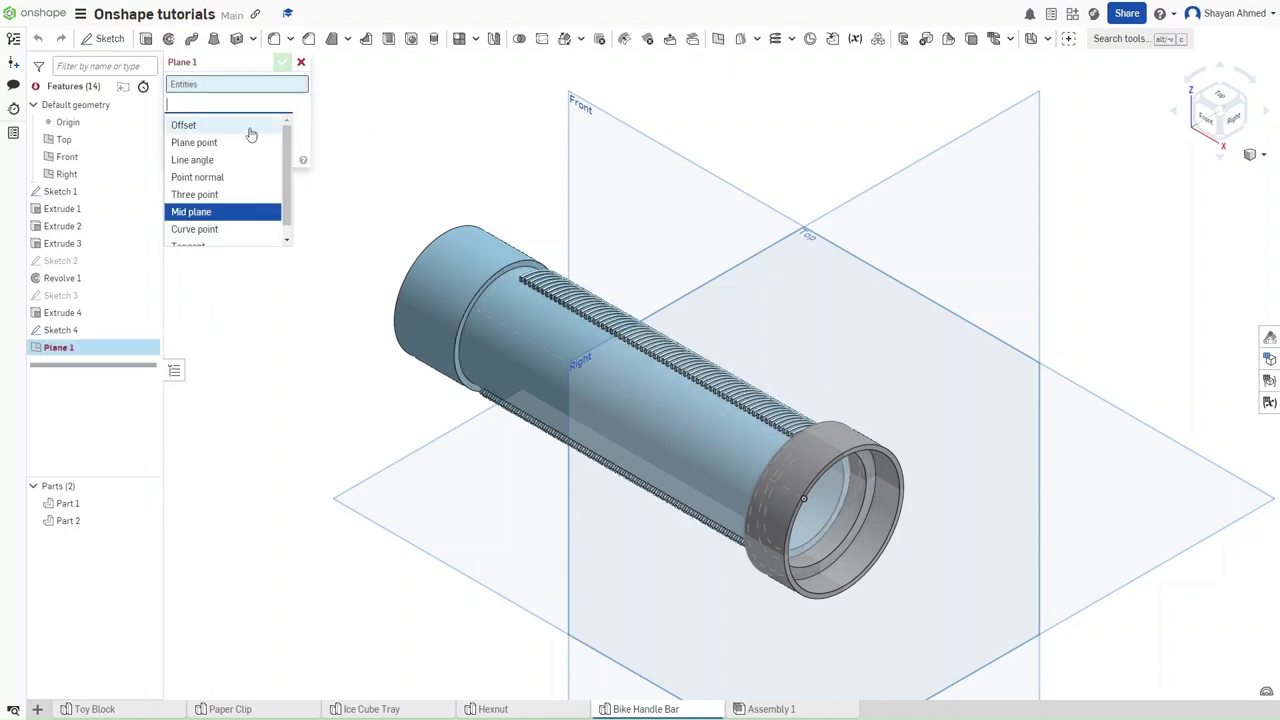
click(270, 159)
right_drag(275, 143, 572, 276)
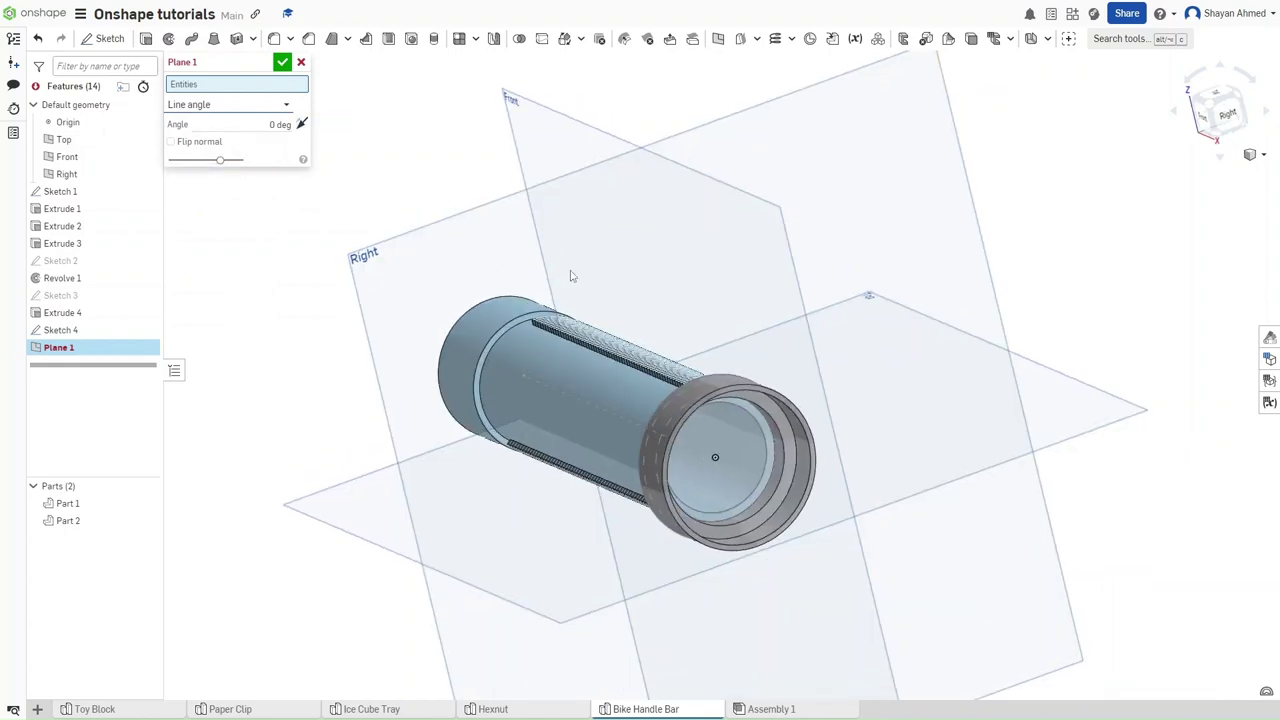
click(698, 447)
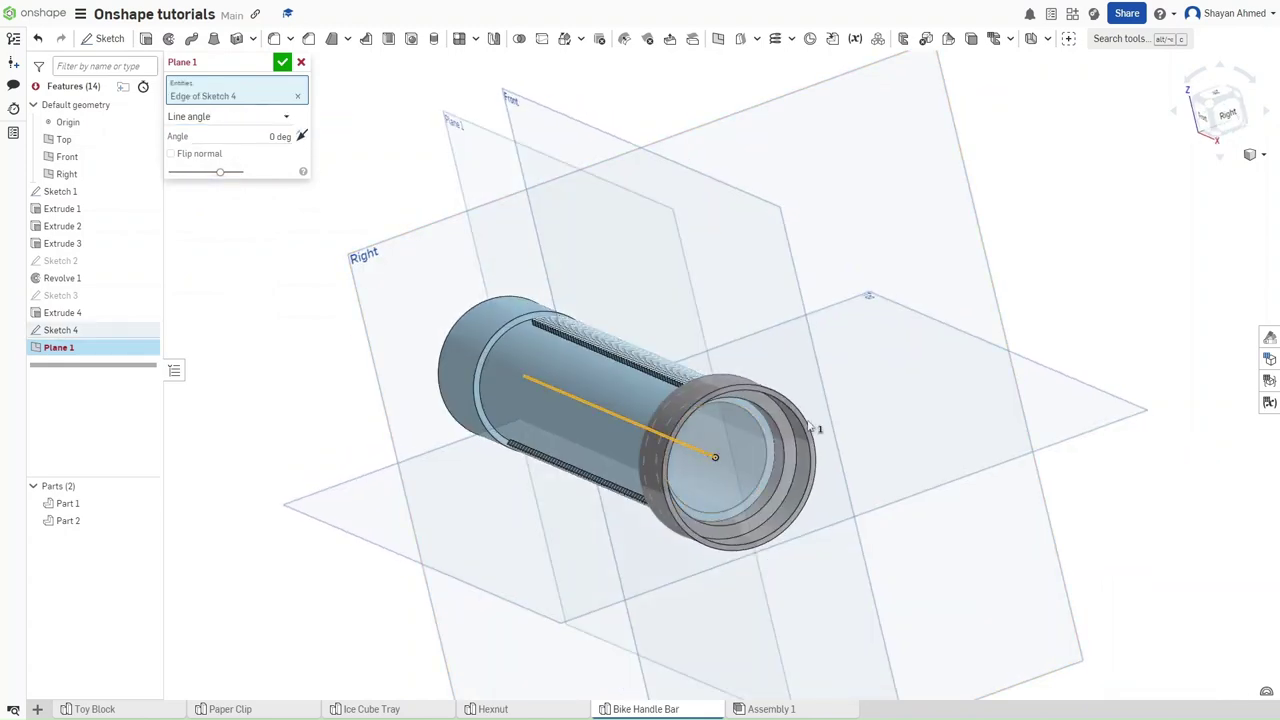
click(275, 136)
text(50)
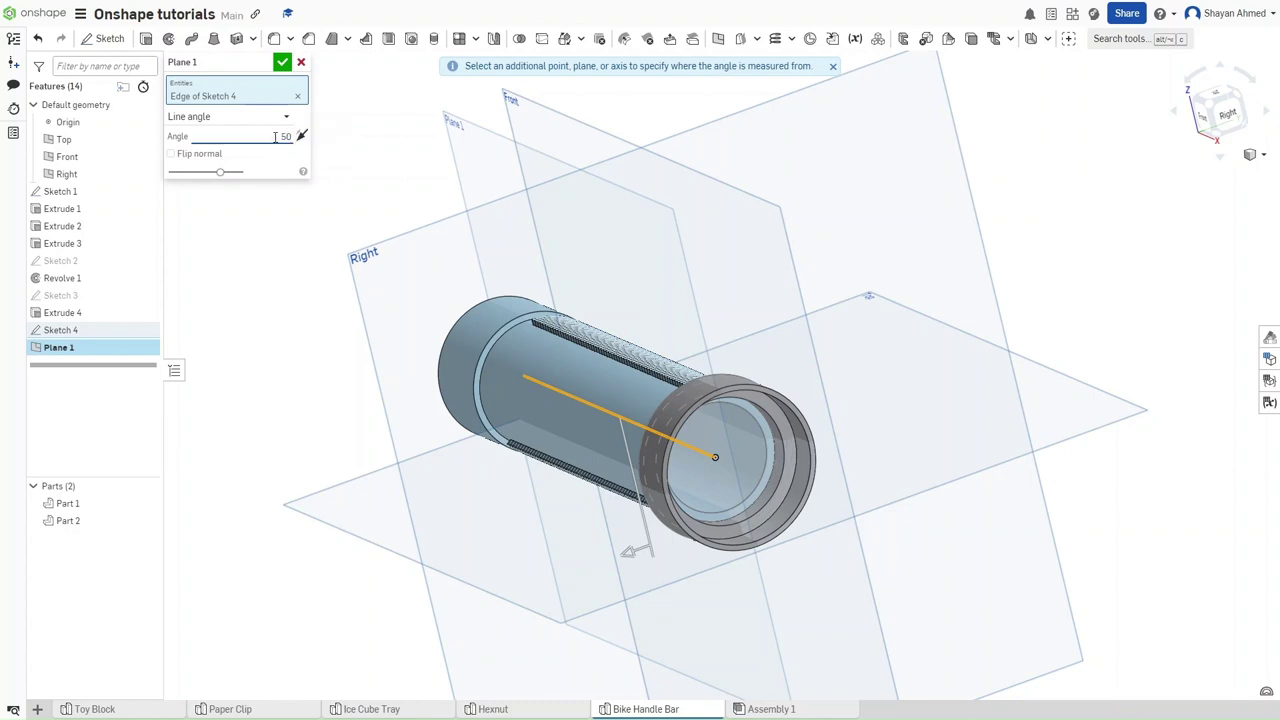
key(Return)
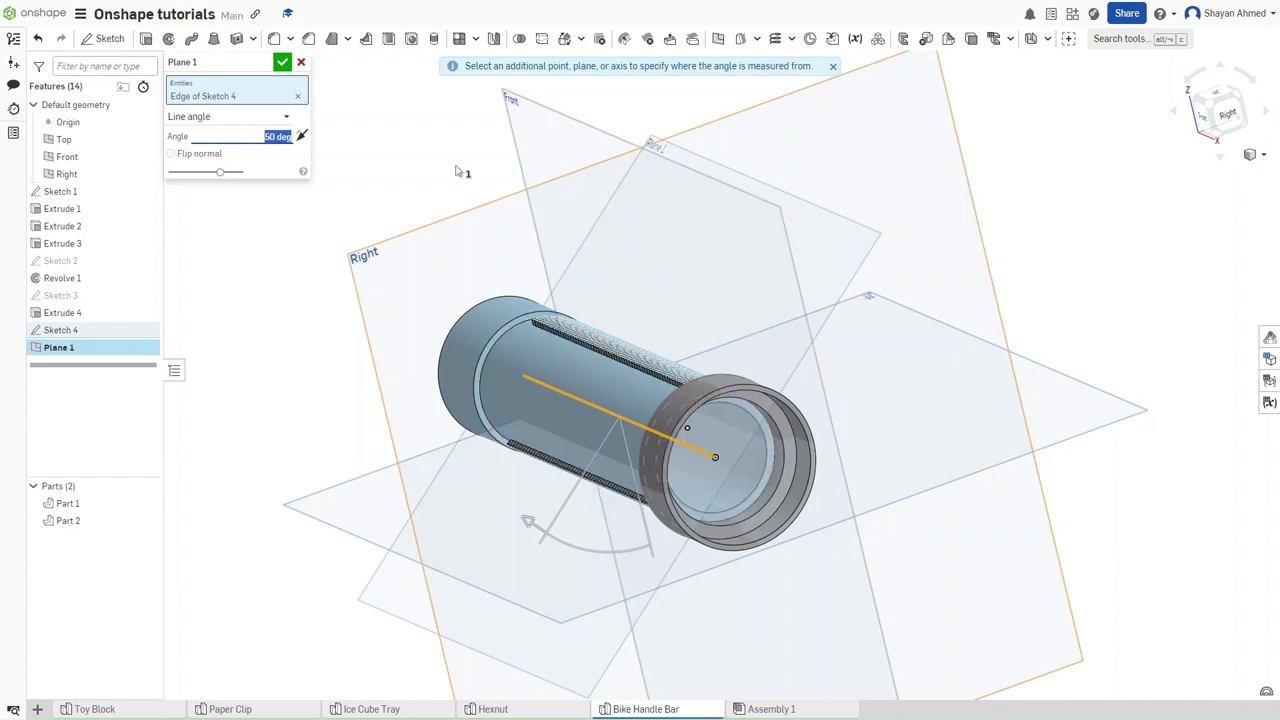
click(283, 63)
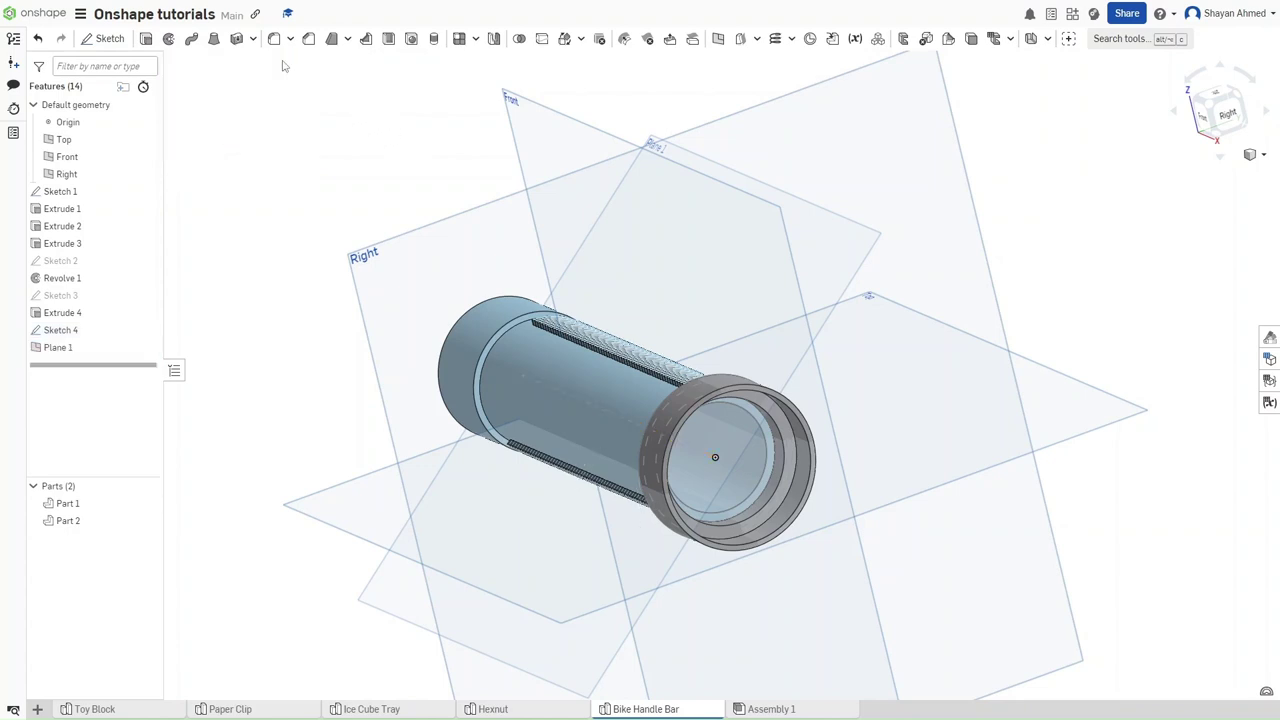
click(860, 257)
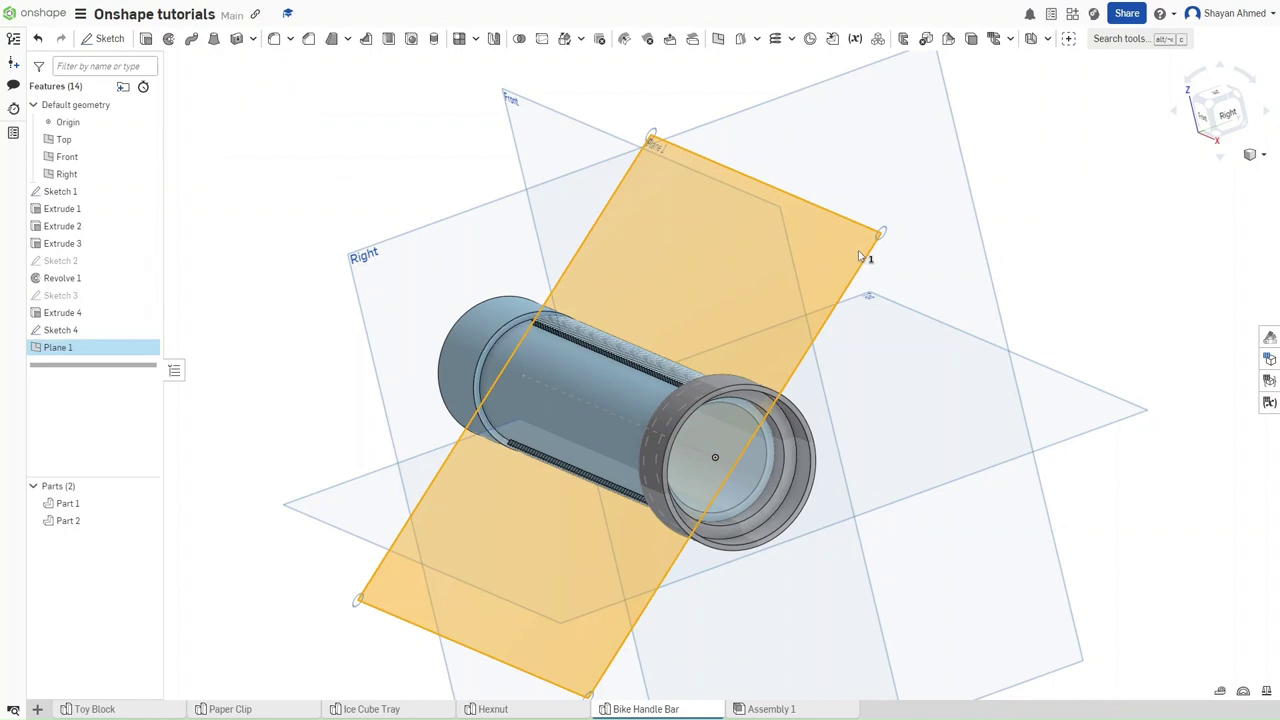
Start Sketch 5 on Plane 1 and use View normal to so the plane faces you from the front.
key(shift+s)
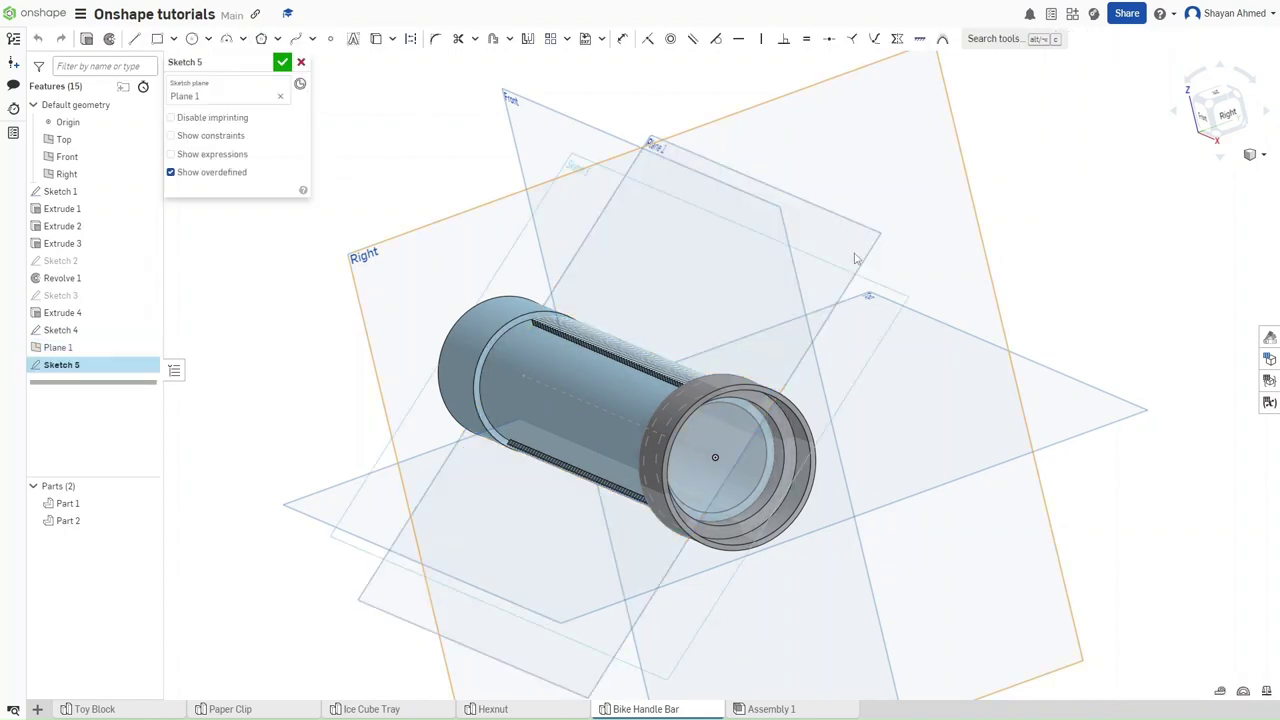
right_drag(718, 246, 750, 263)
right_drag(446, 157, 466, 150)
right_click(470, 148)
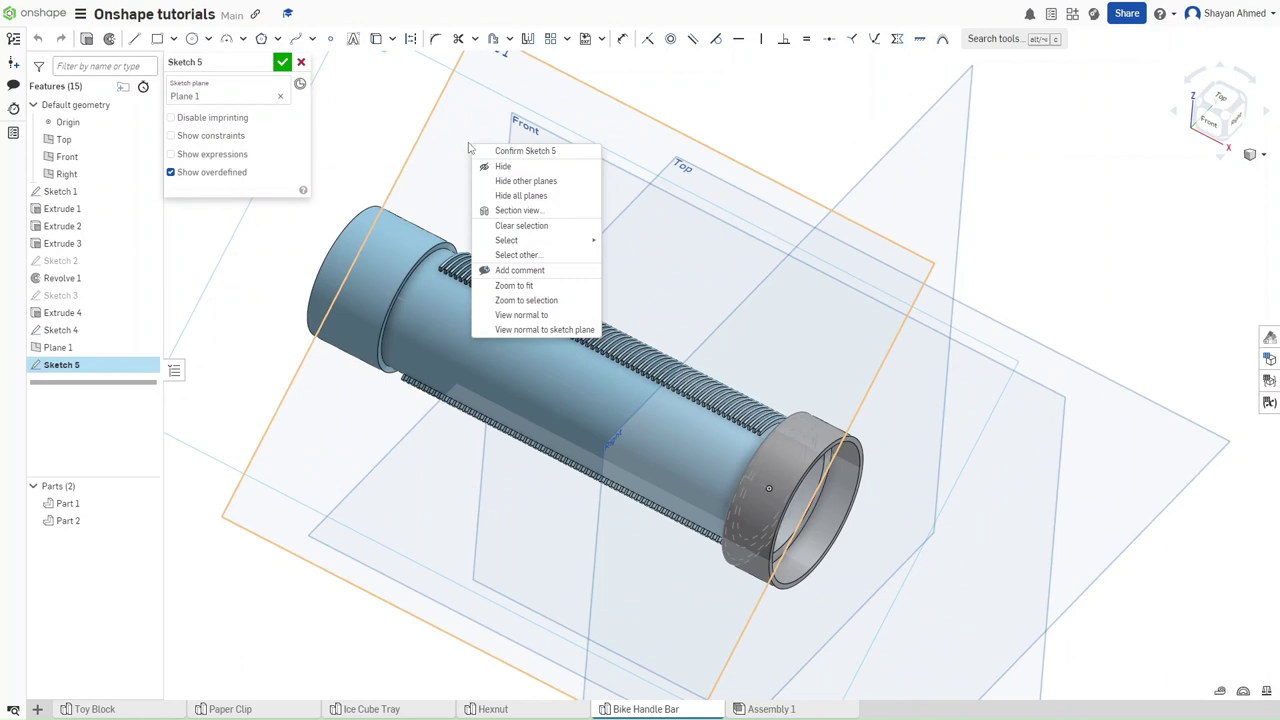
click(512, 318)
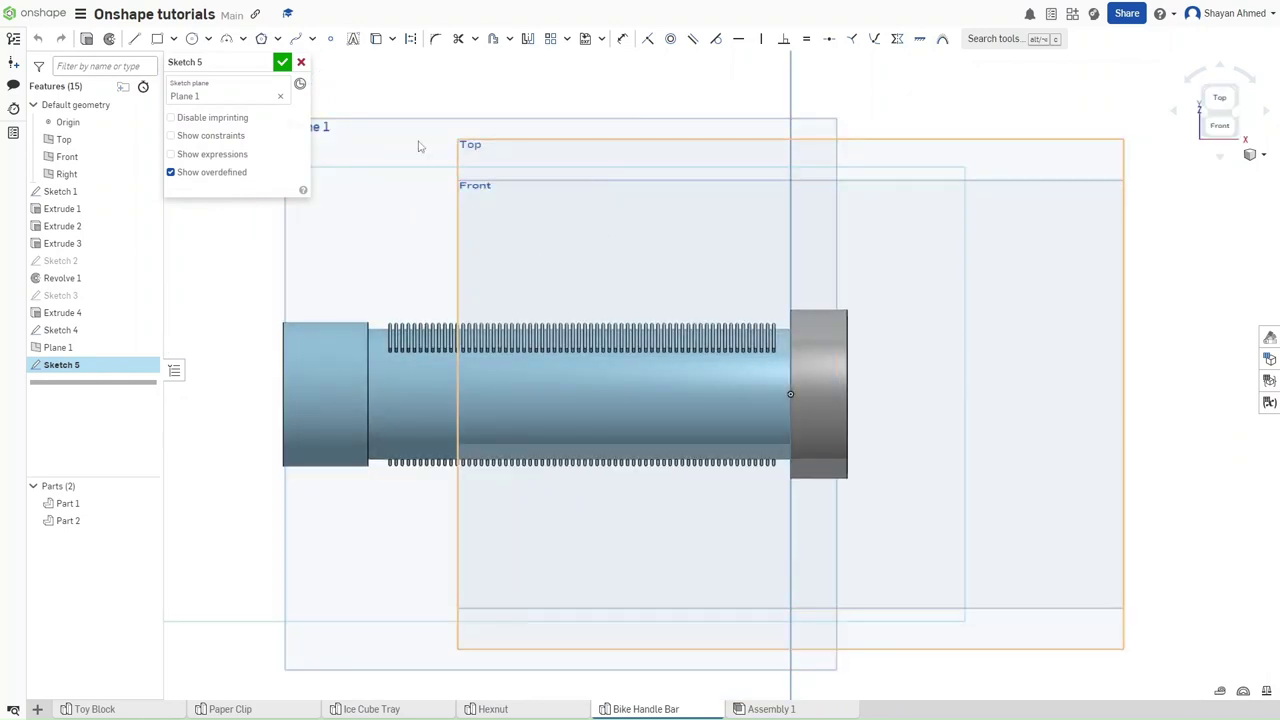
right_click(388, 144)
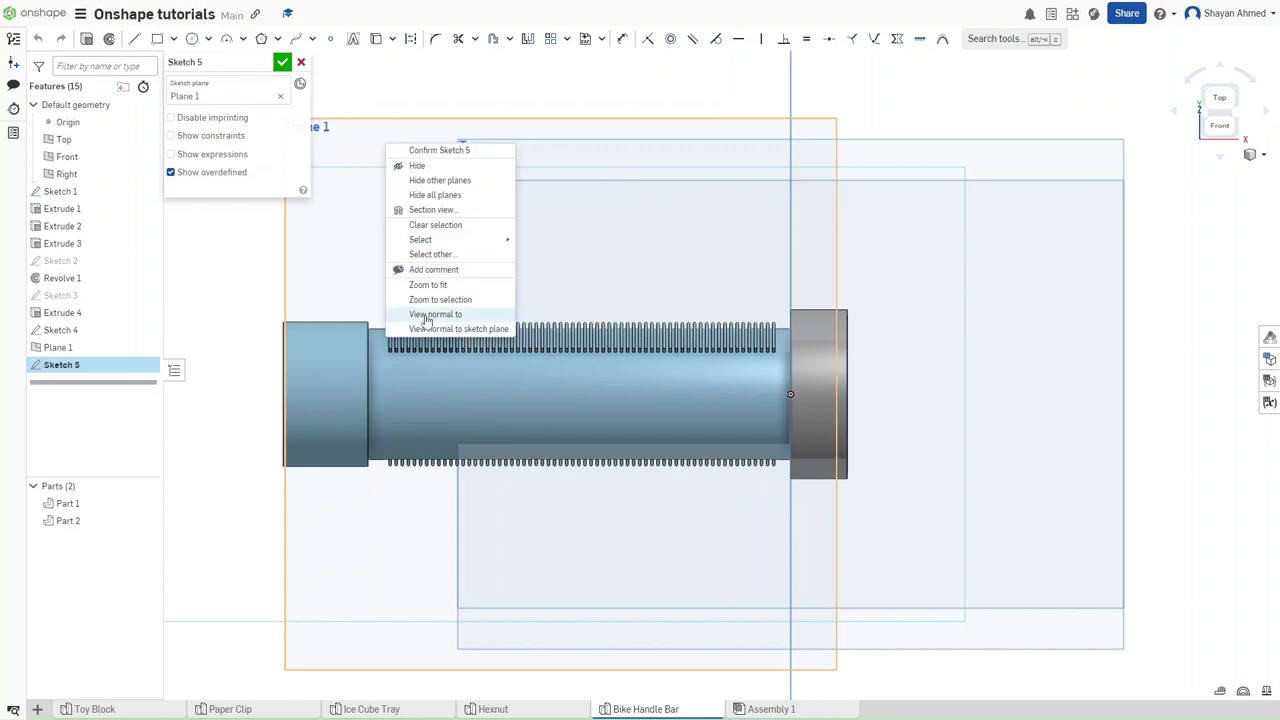
click(470, 315)
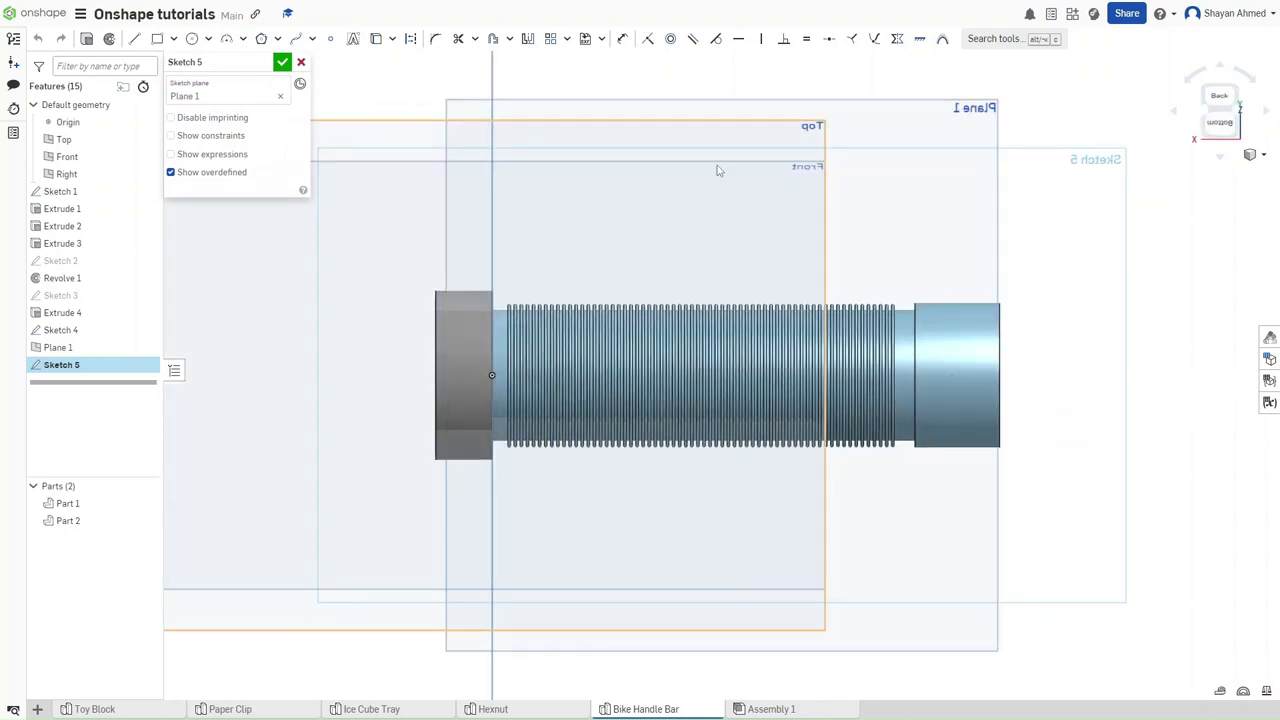
right_click(931, 172)
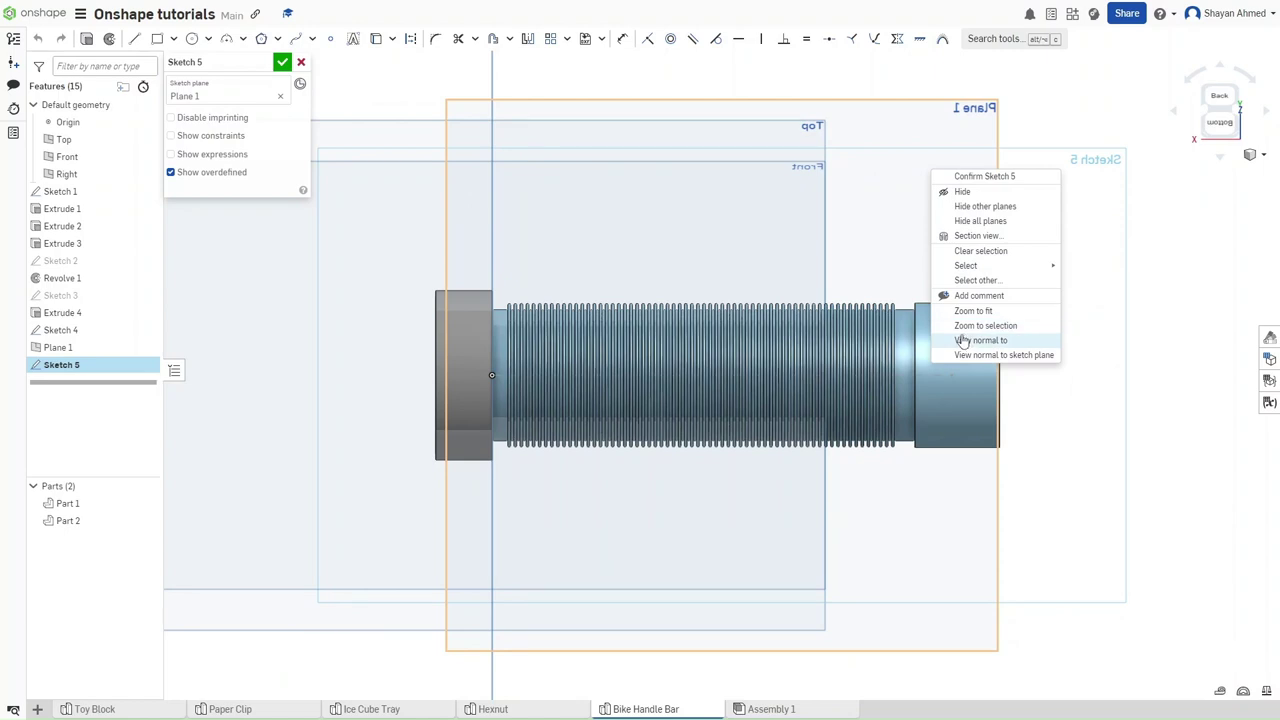
click(962, 341)
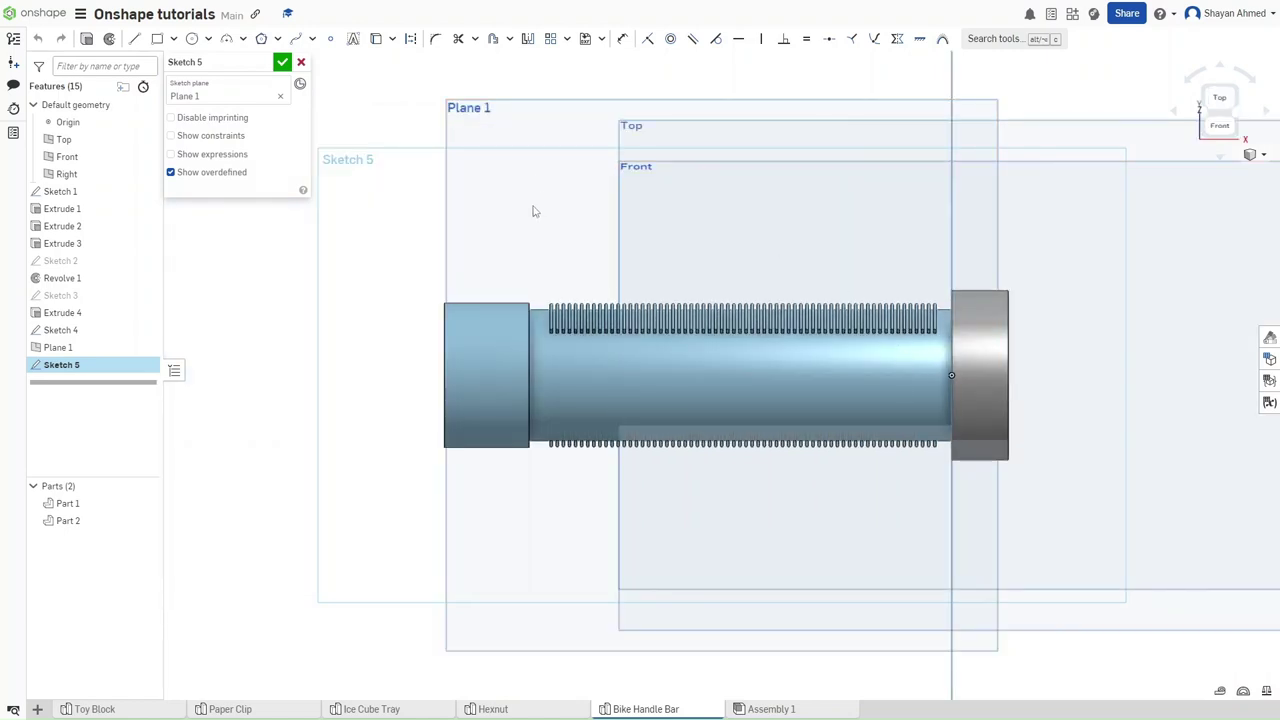
Hide the planes and place a text box across the grip reading 'FusionForge' / 'Mountaineers' on two lines.
key(p)
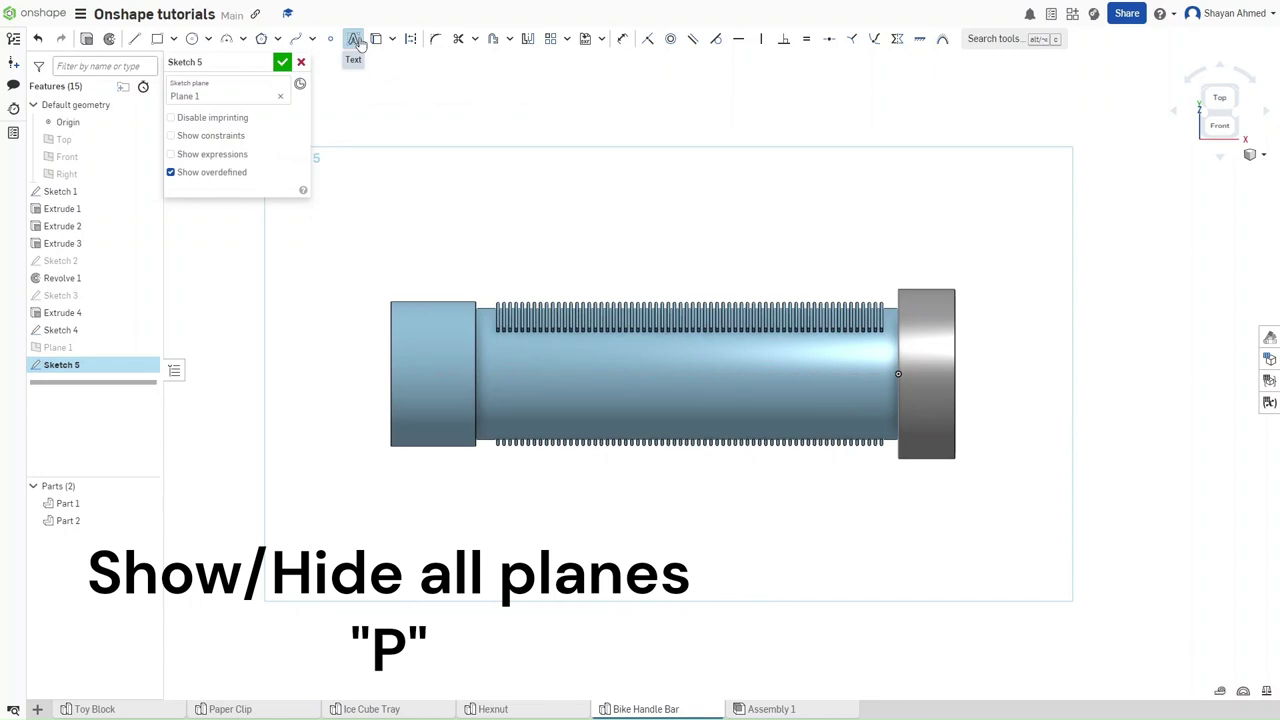
click(487, 338)
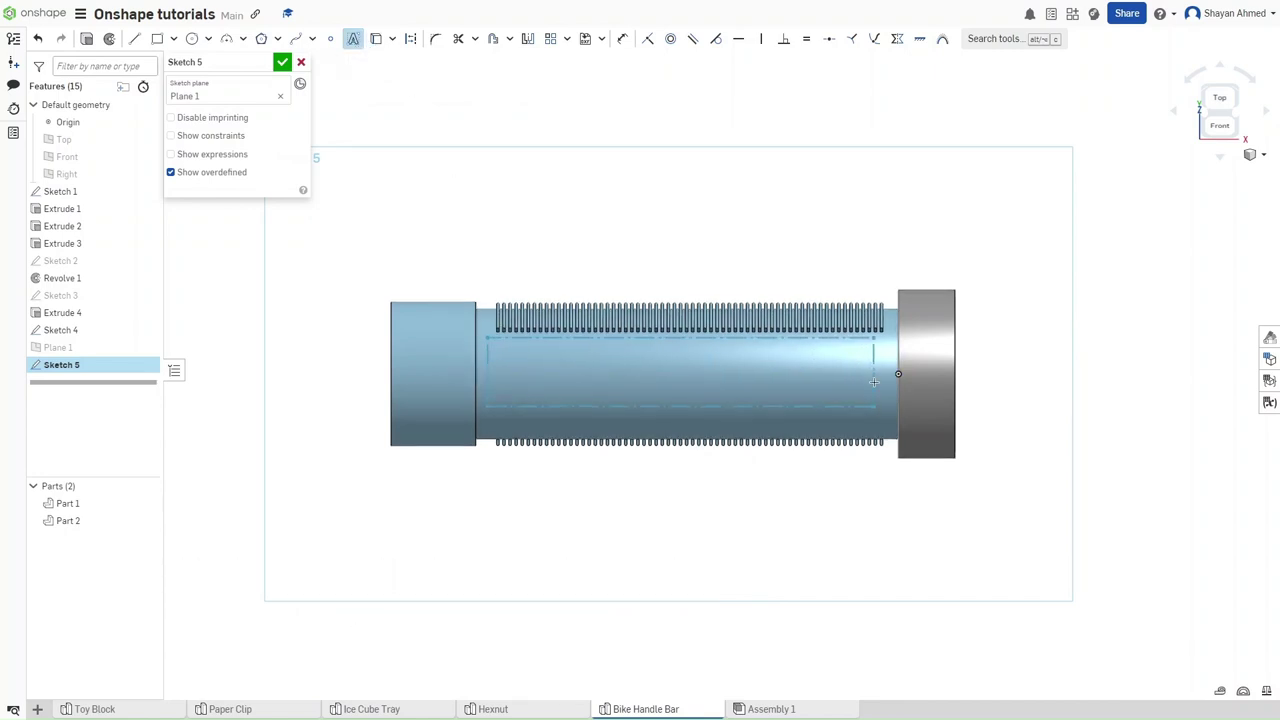
click(884, 377)
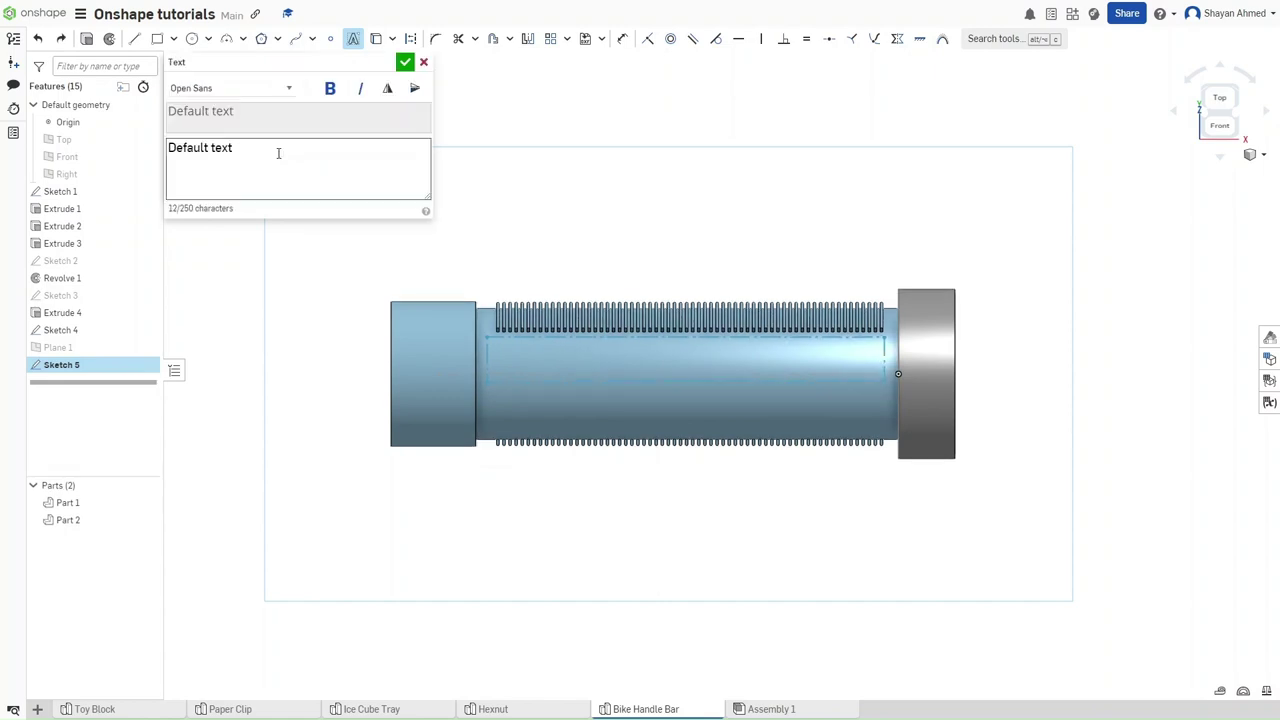
triple_click(278, 153)
text(F)
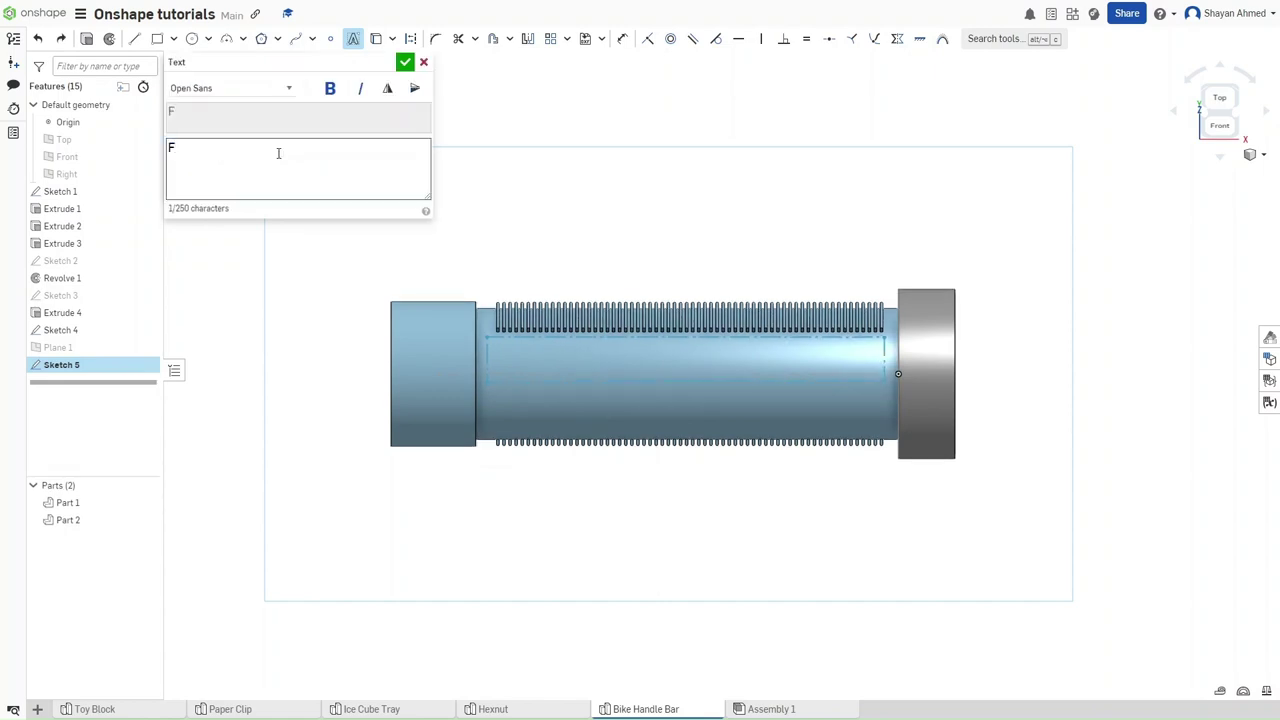
text(usionForge)
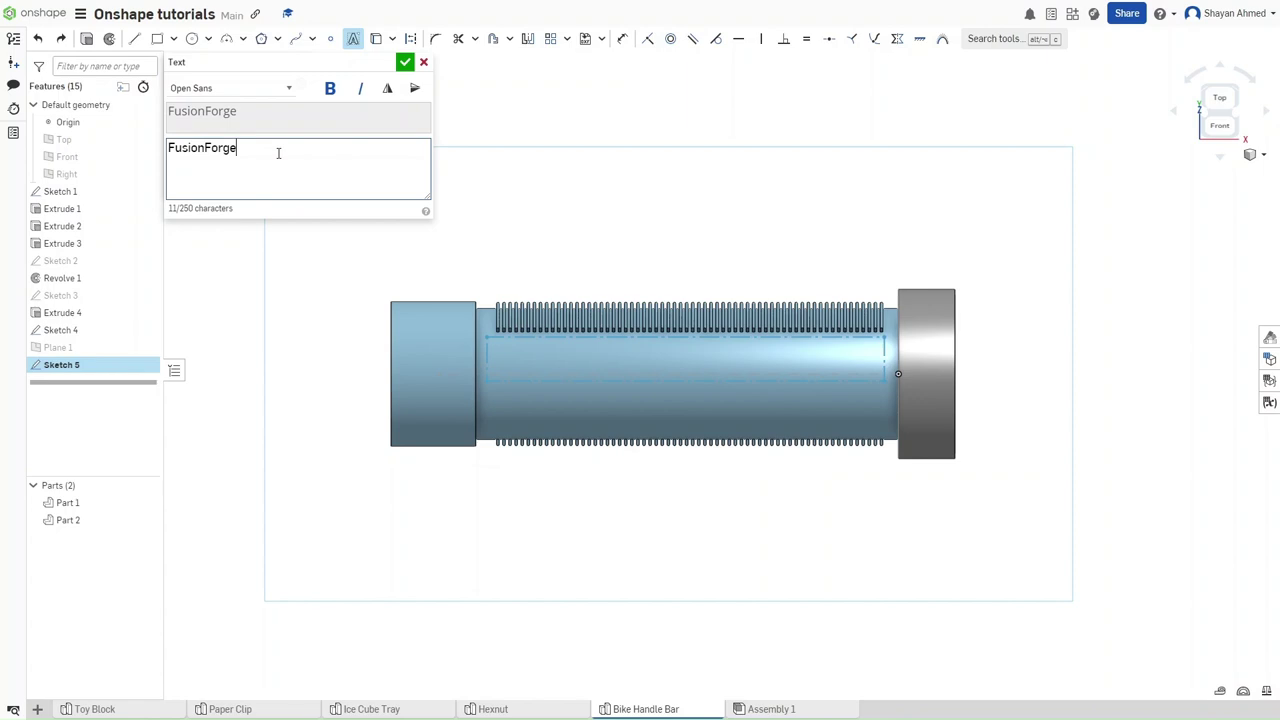
key(Return)
text(Mou)
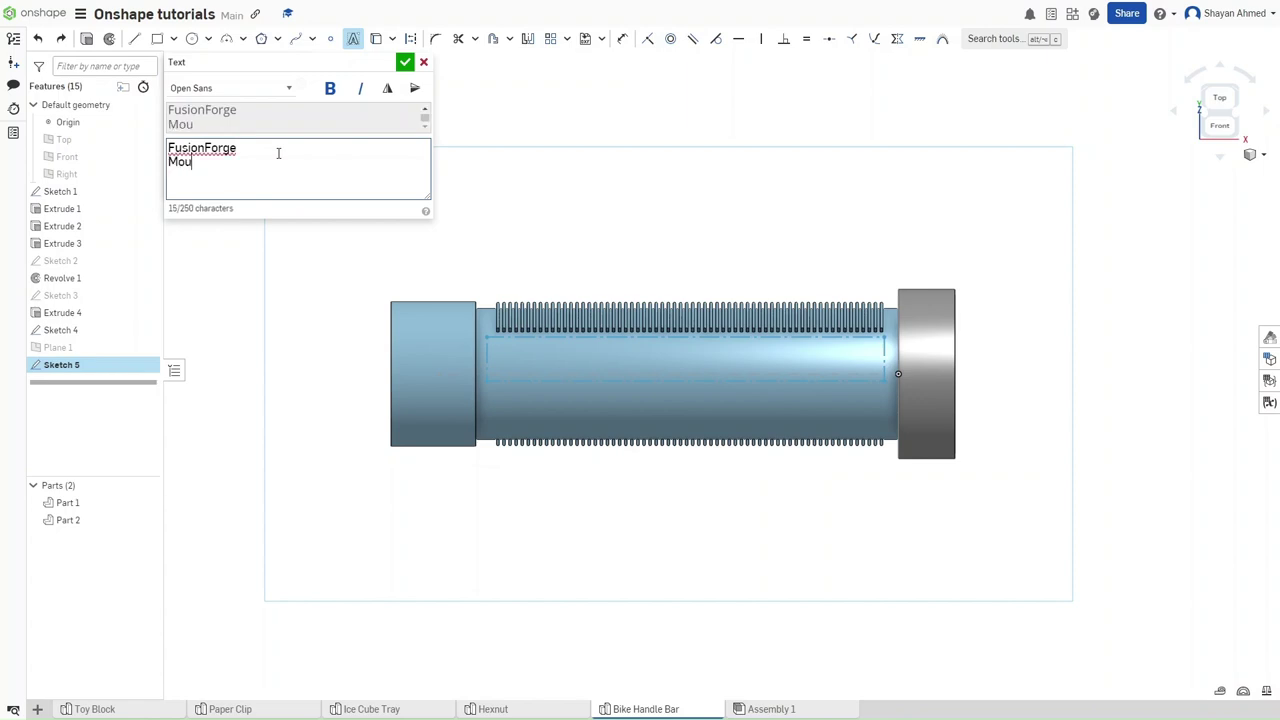
text(ntaineers)
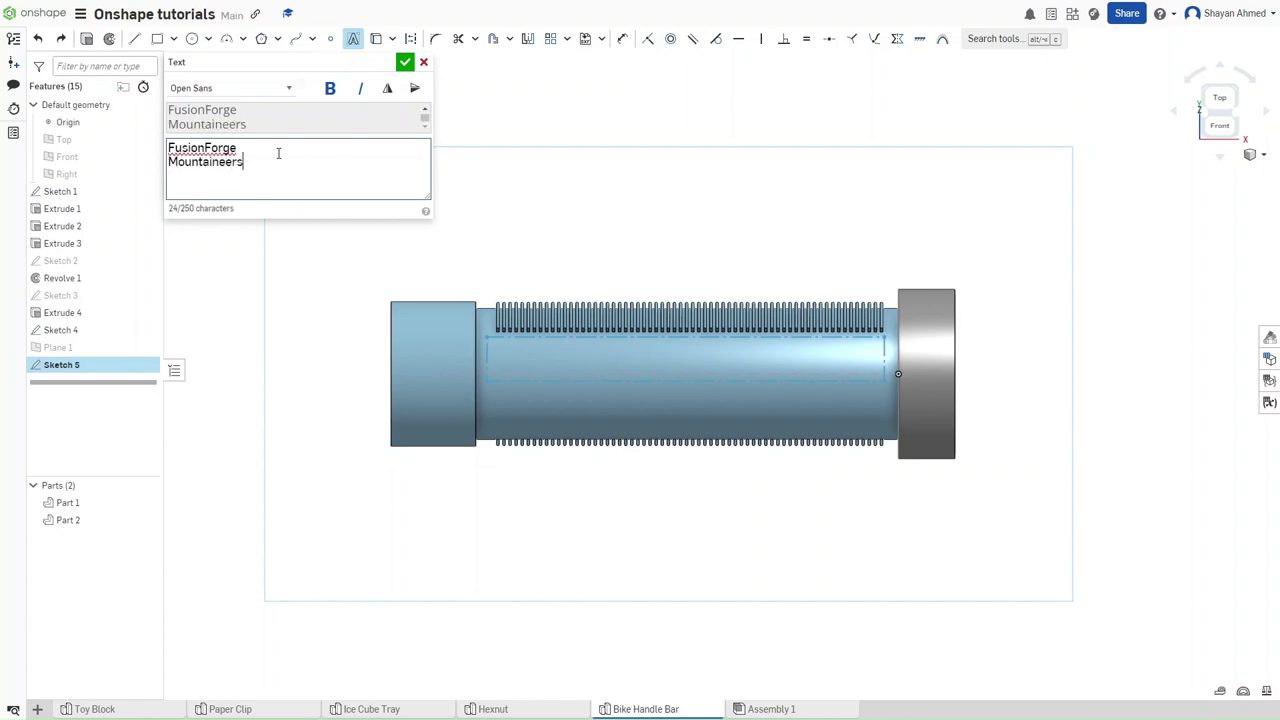
click(404, 62)
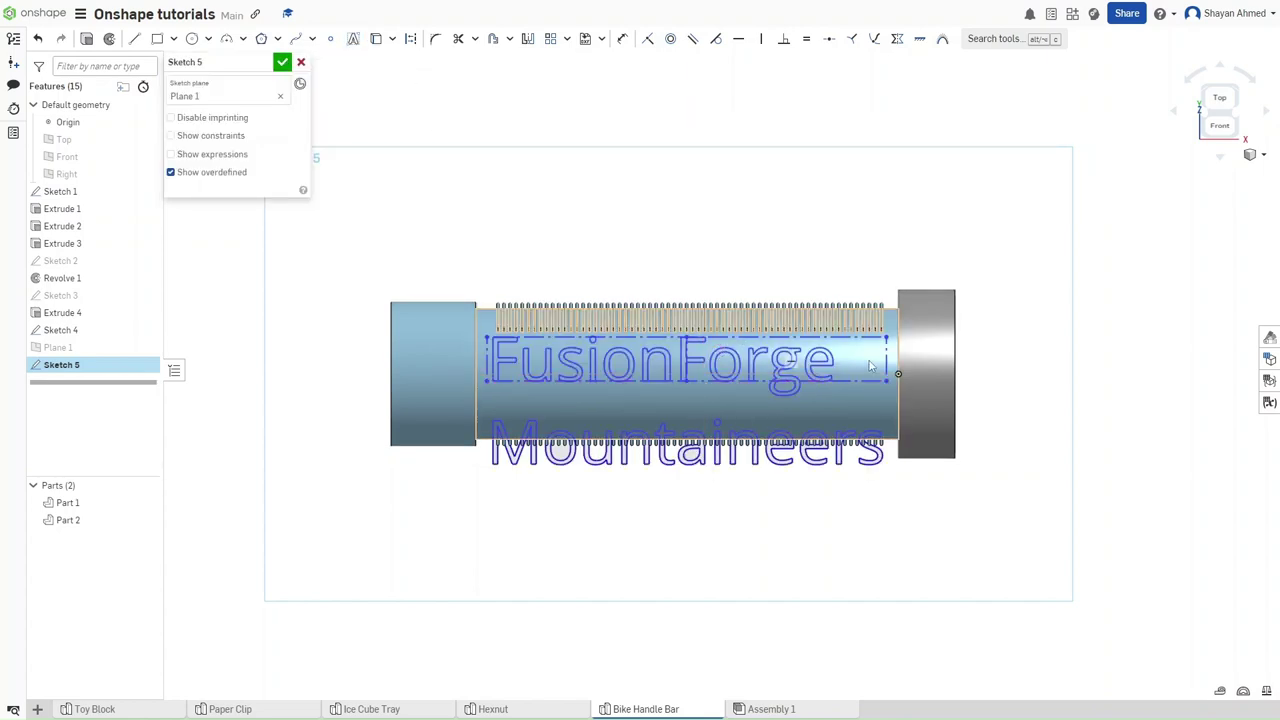
Dimension the text box edge 0.3 in from the grip's centre point.
key(u)
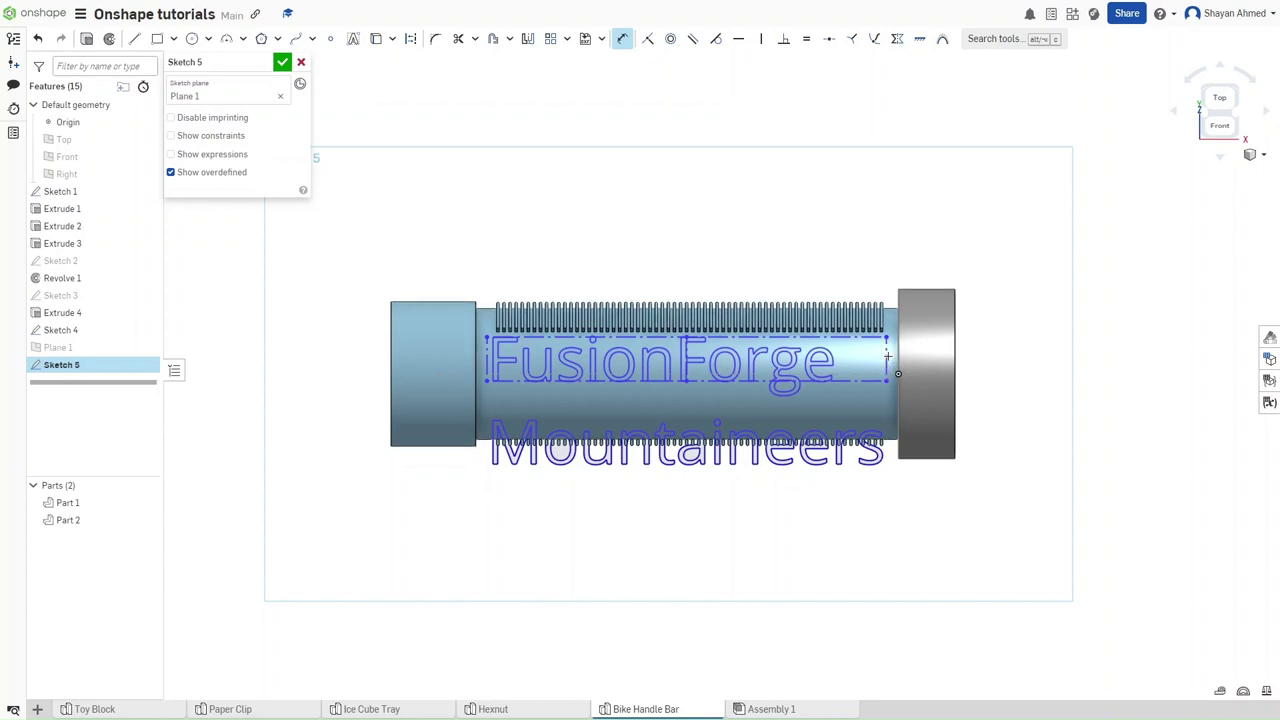
click(887, 355)
click(898, 373)
click(991, 360)
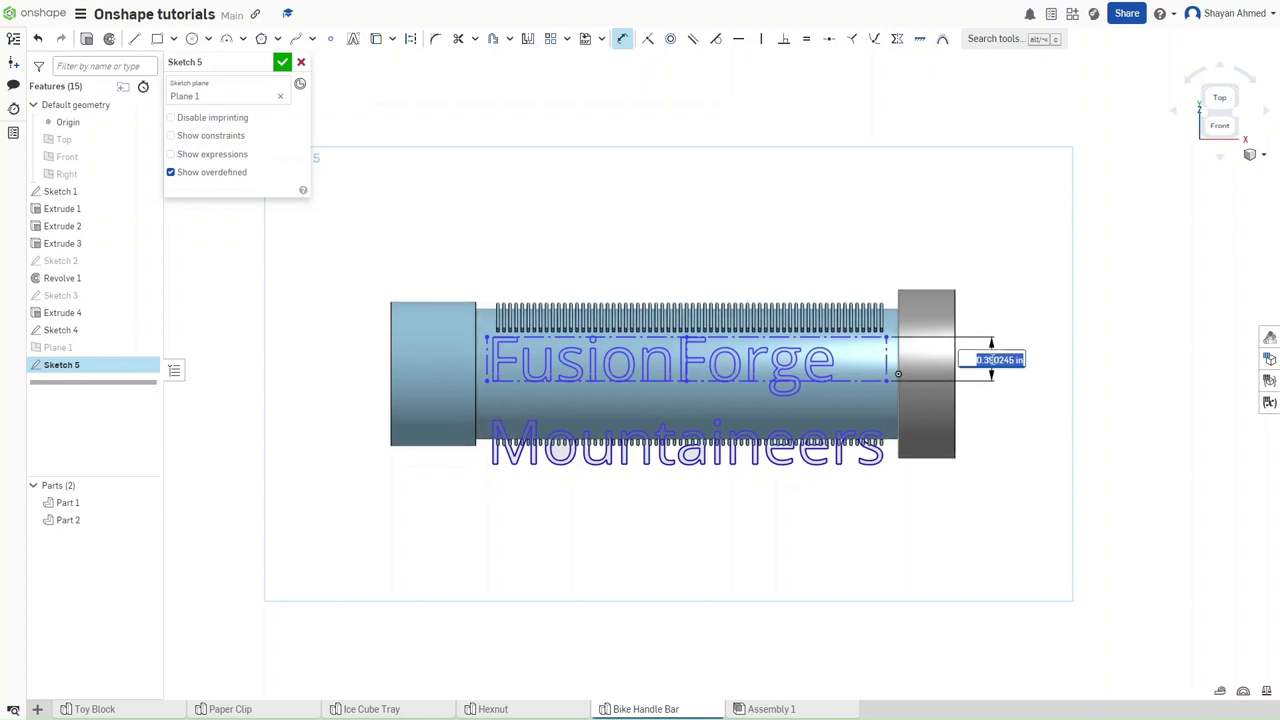
text(0)
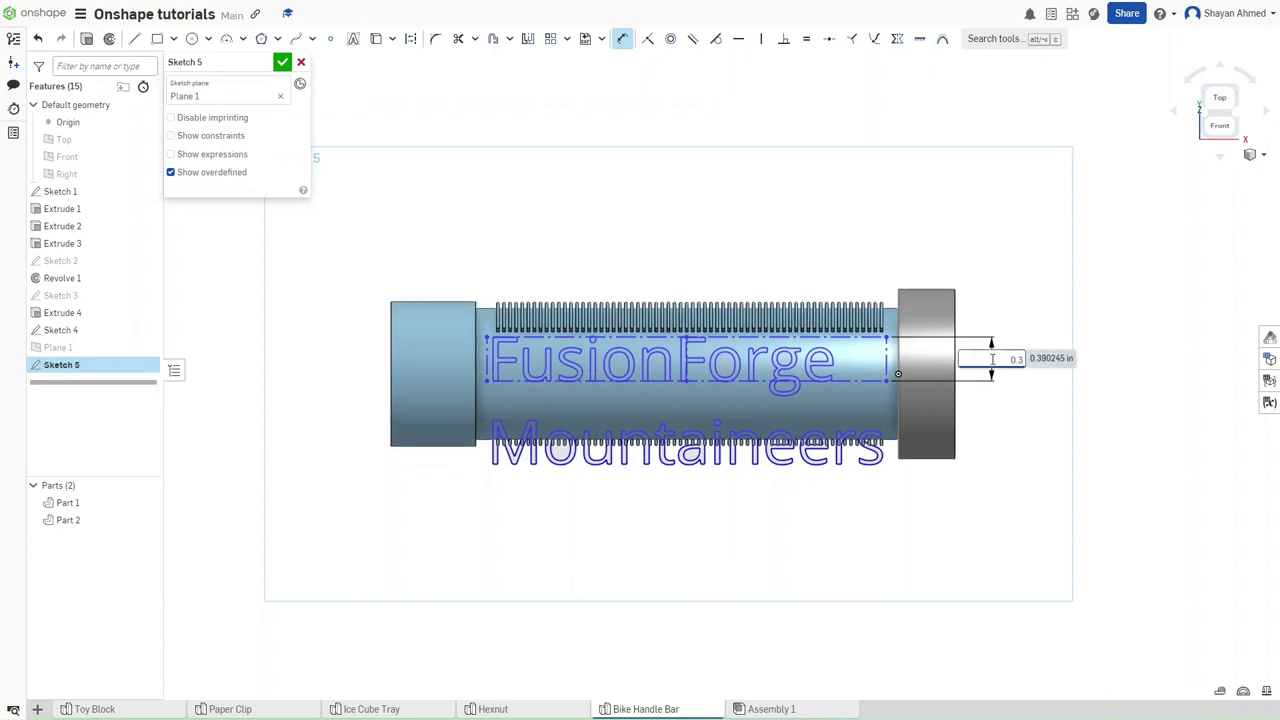
text(.3)
key(Return)
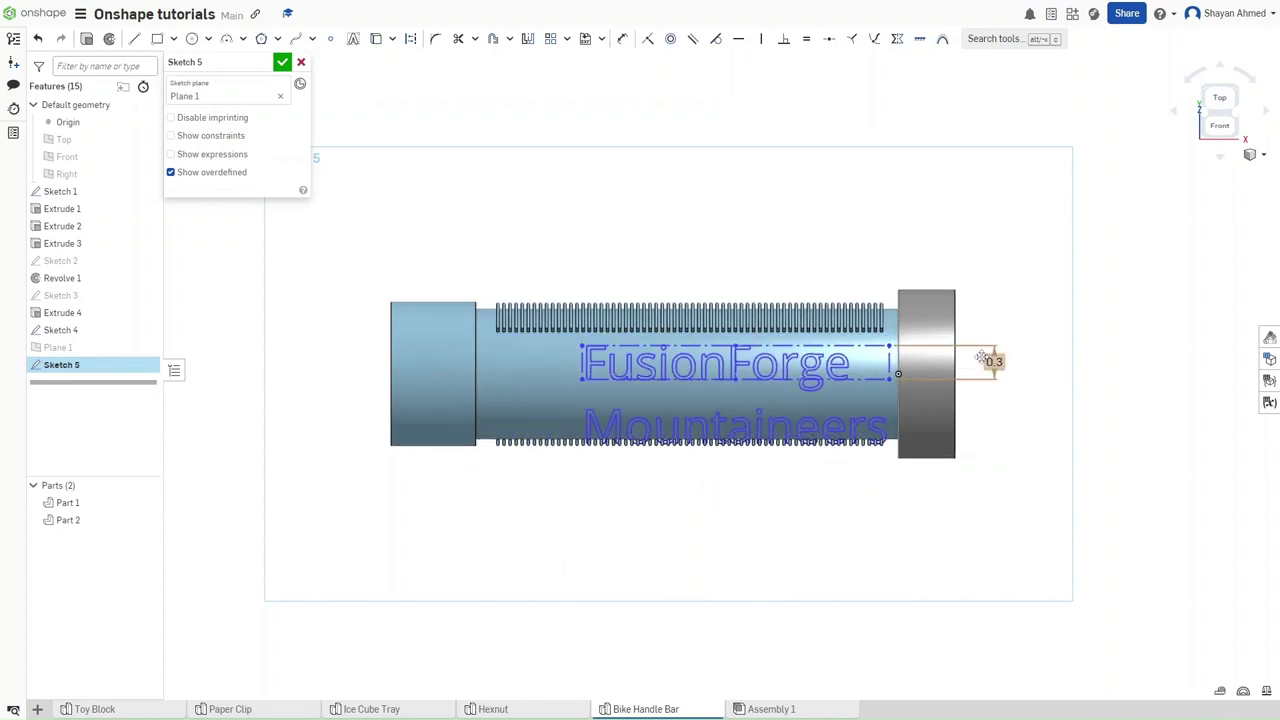
scroll(841, 377, up, 3)
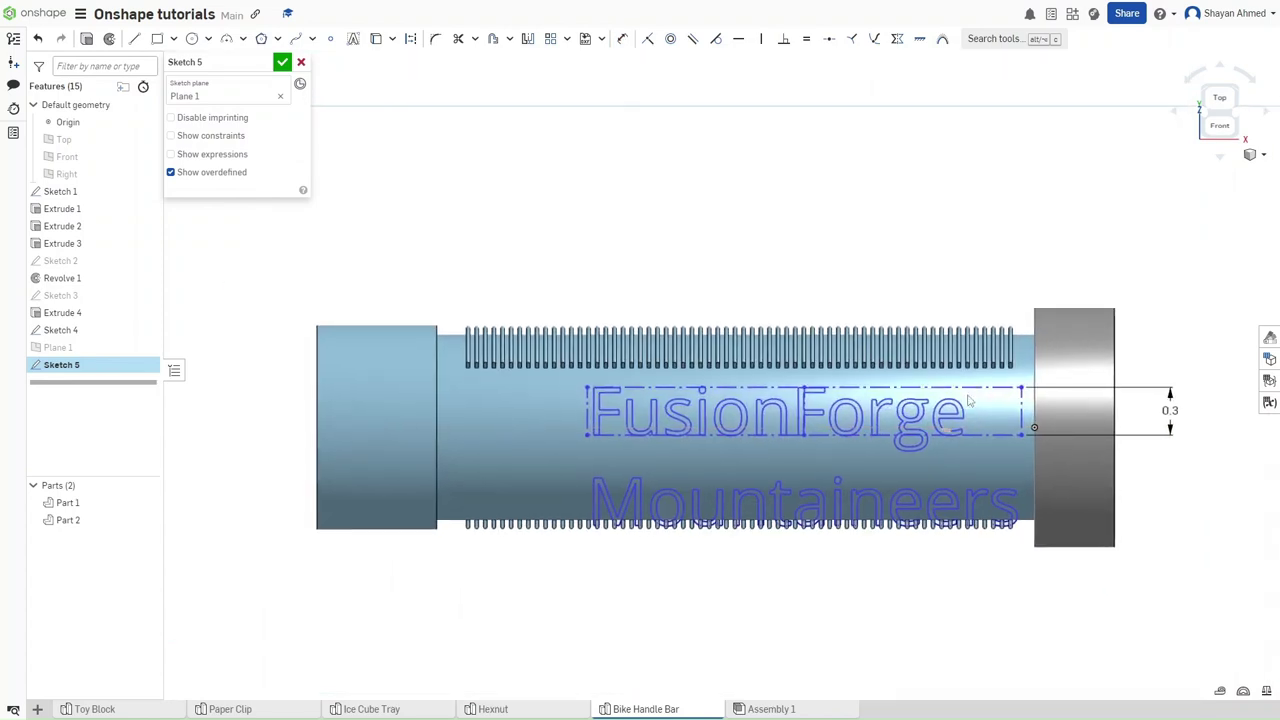
key(ctrl+z)
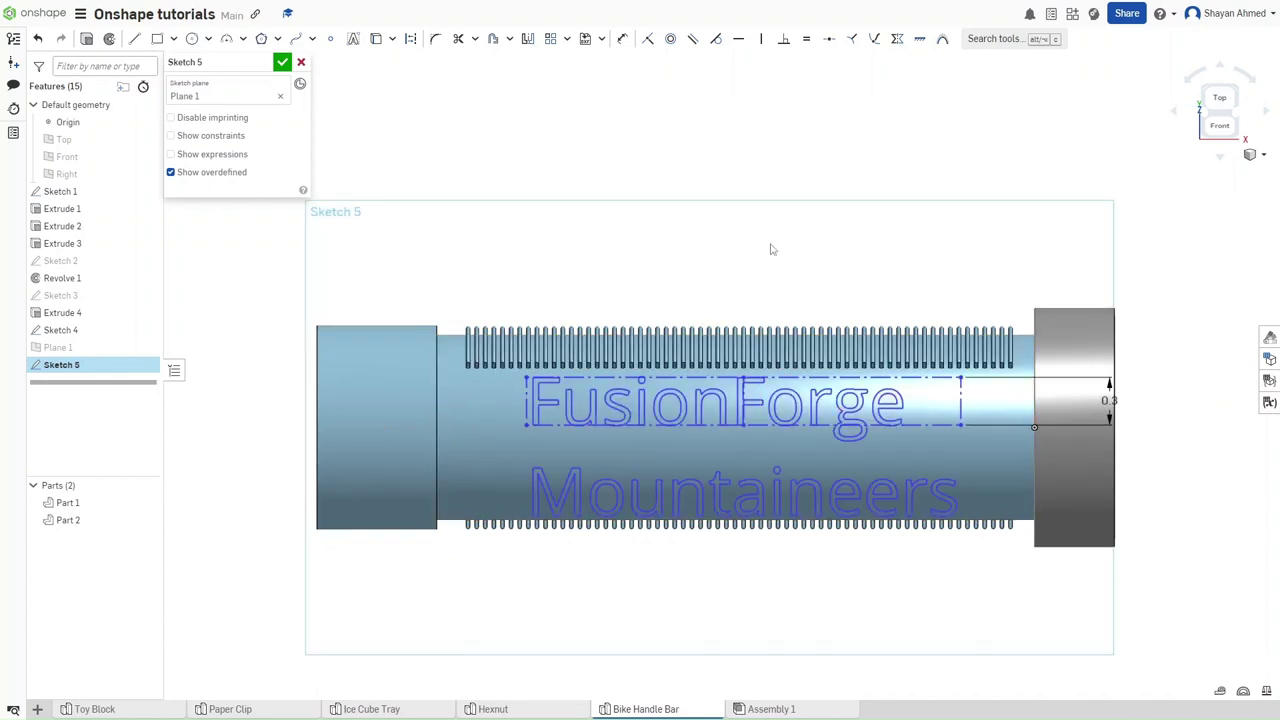
right_drag(769, 249, 760, 224)
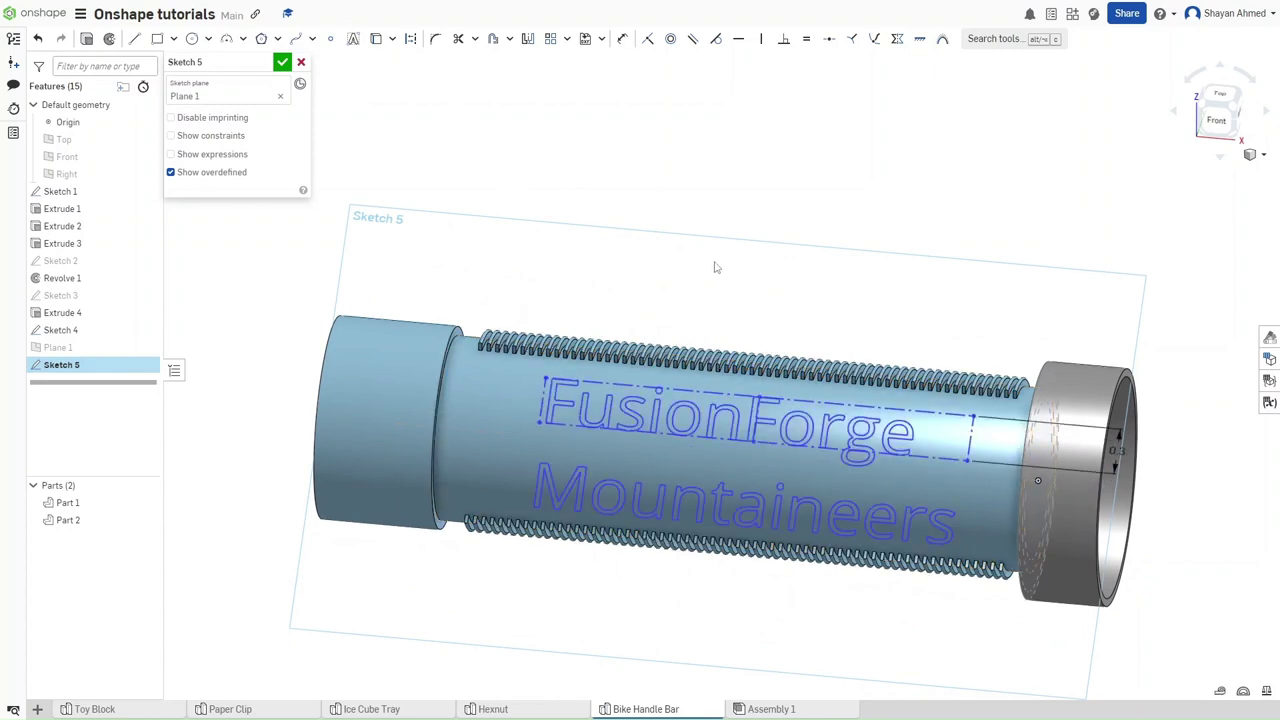
Start Extrude 5 on the lettering with both end conditions set to Up to face.
key(shift+e)
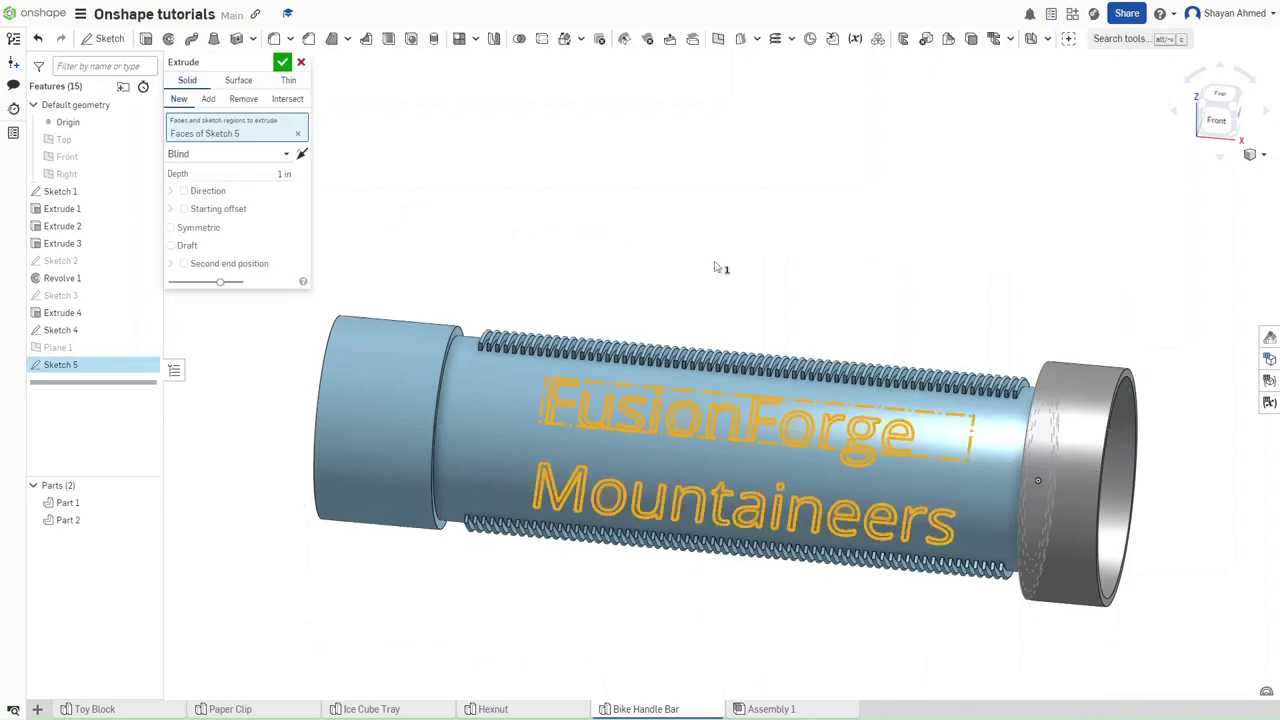
click(212, 268)
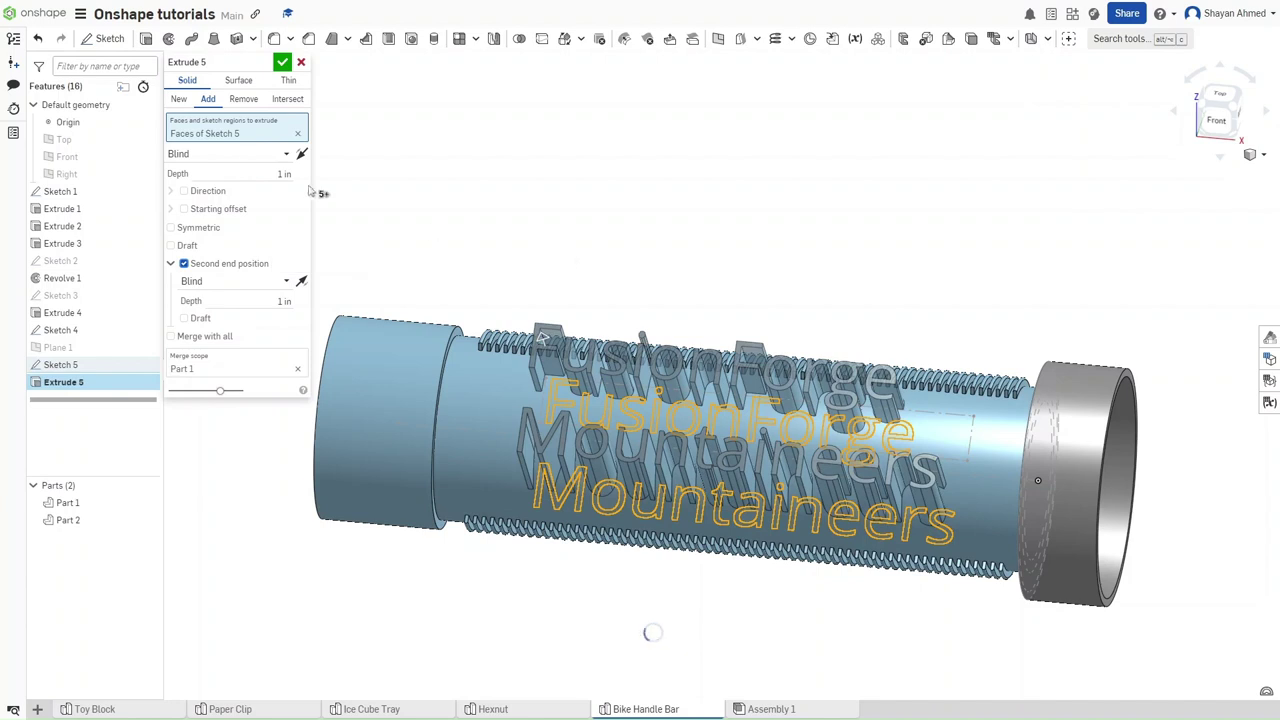
click(244, 155)
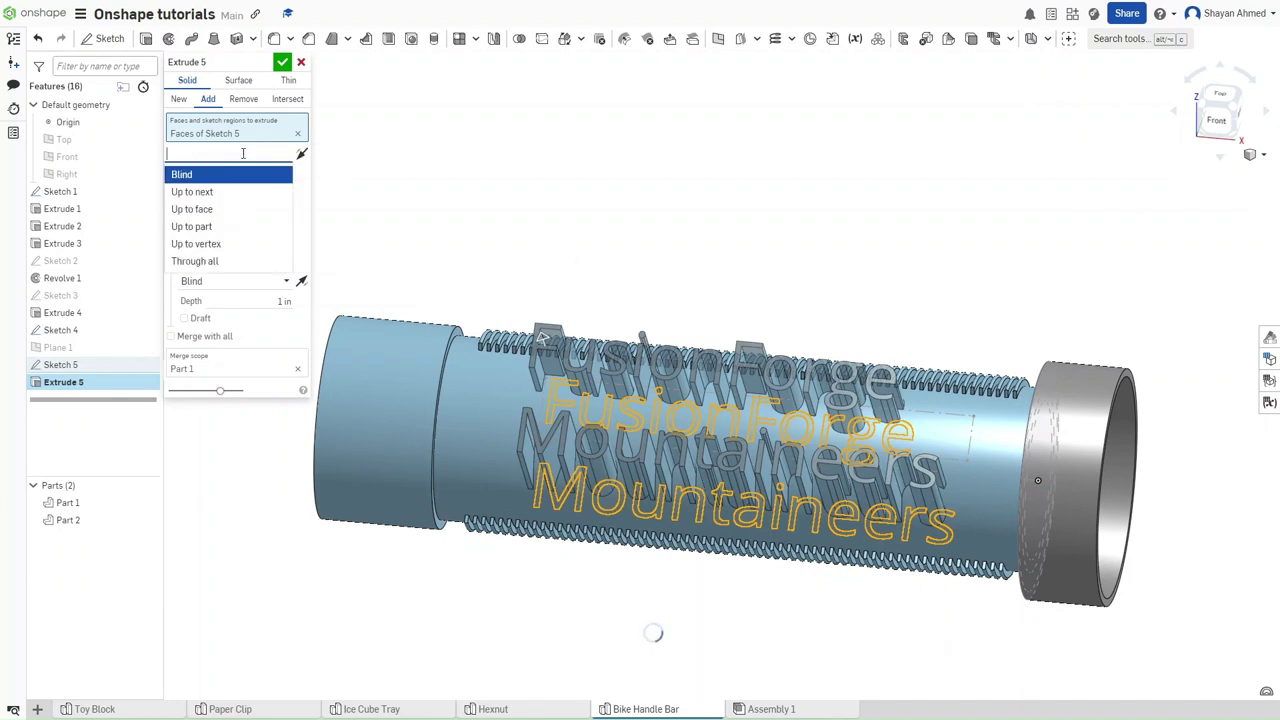
click(237, 210)
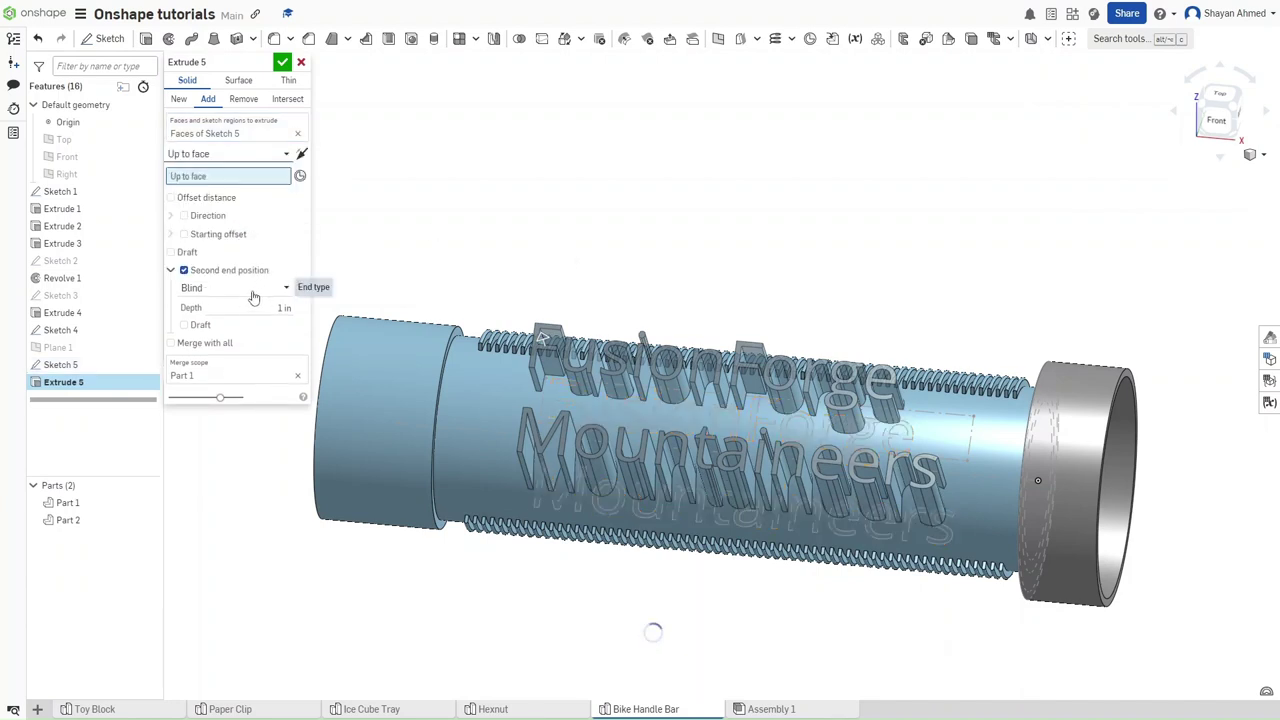
click(252, 292)
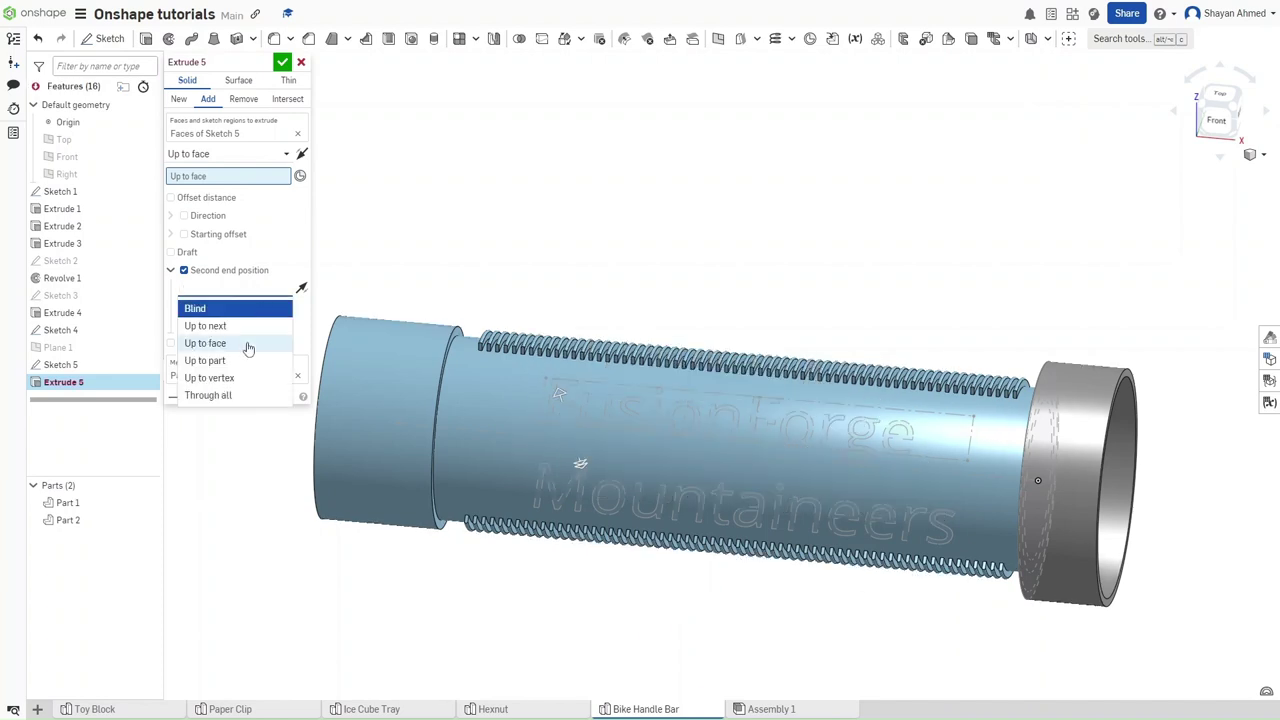
click(248, 343)
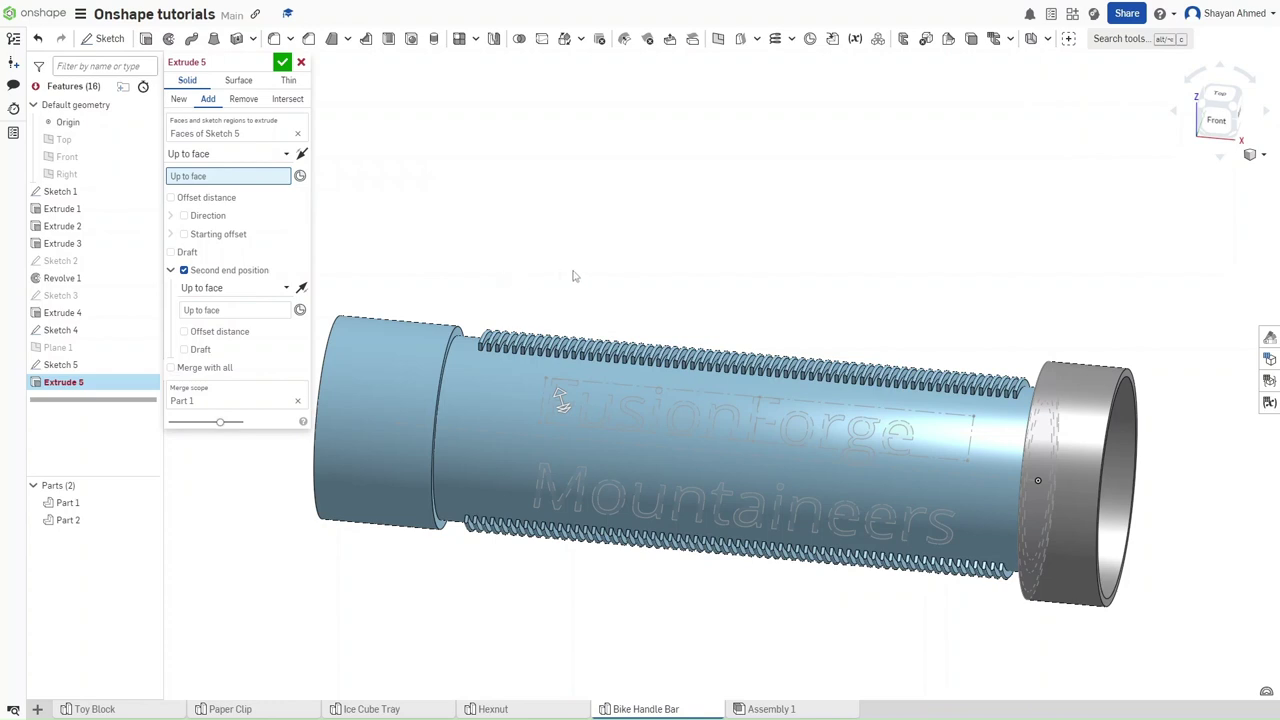
Bound the first end at the Extrude 4 face and the flipped second end at Extrude 1's inner face.
right_drag(573, 275, 469, 372)
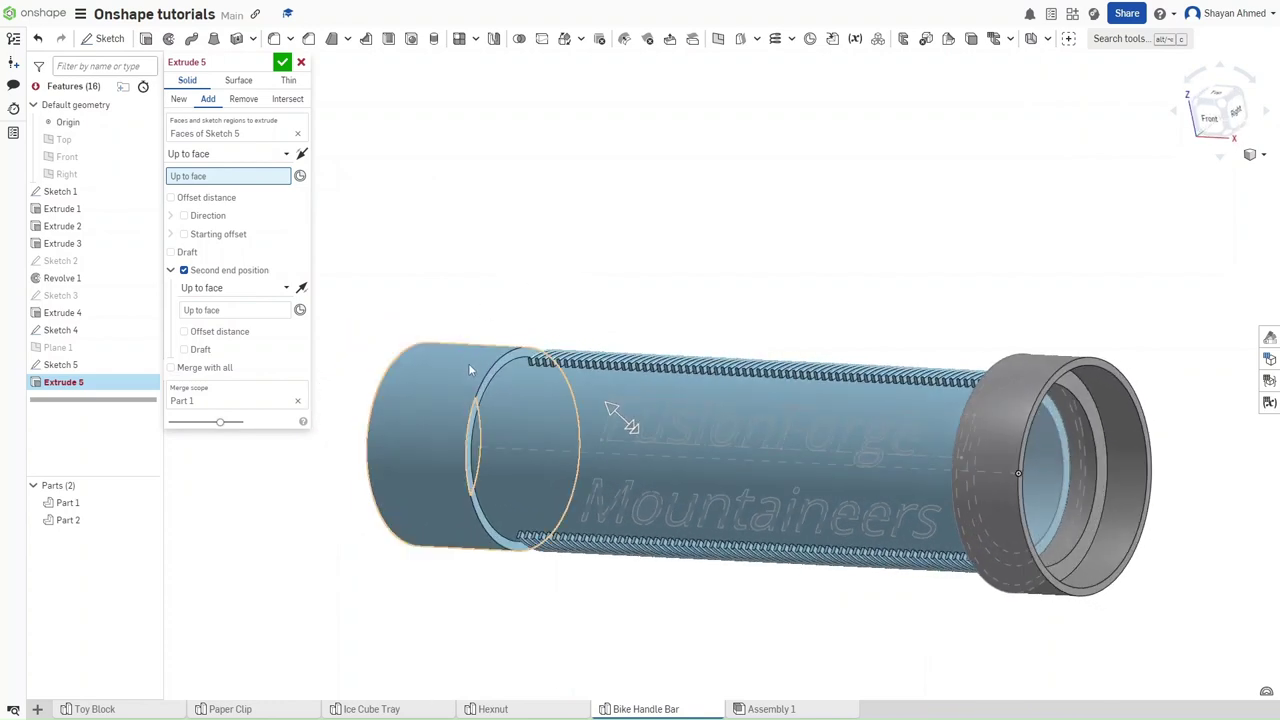
click(460, 372)
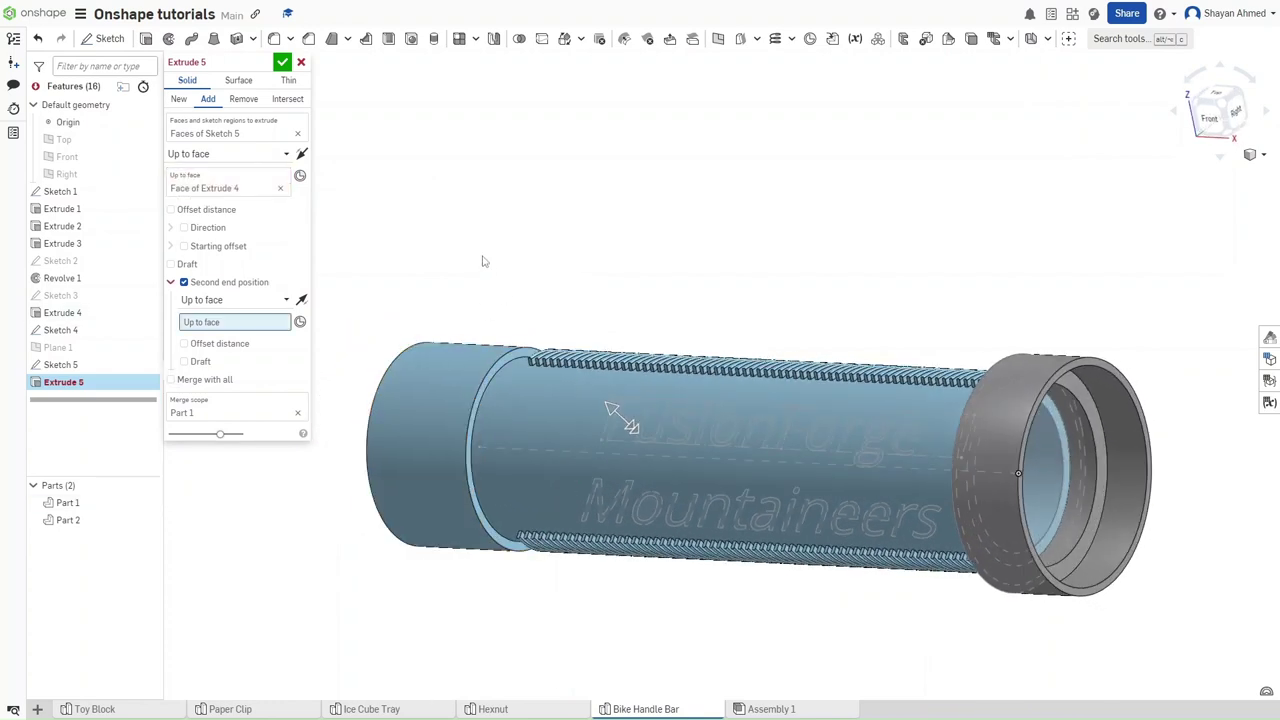
right_drag(650, 264, 674, 243)
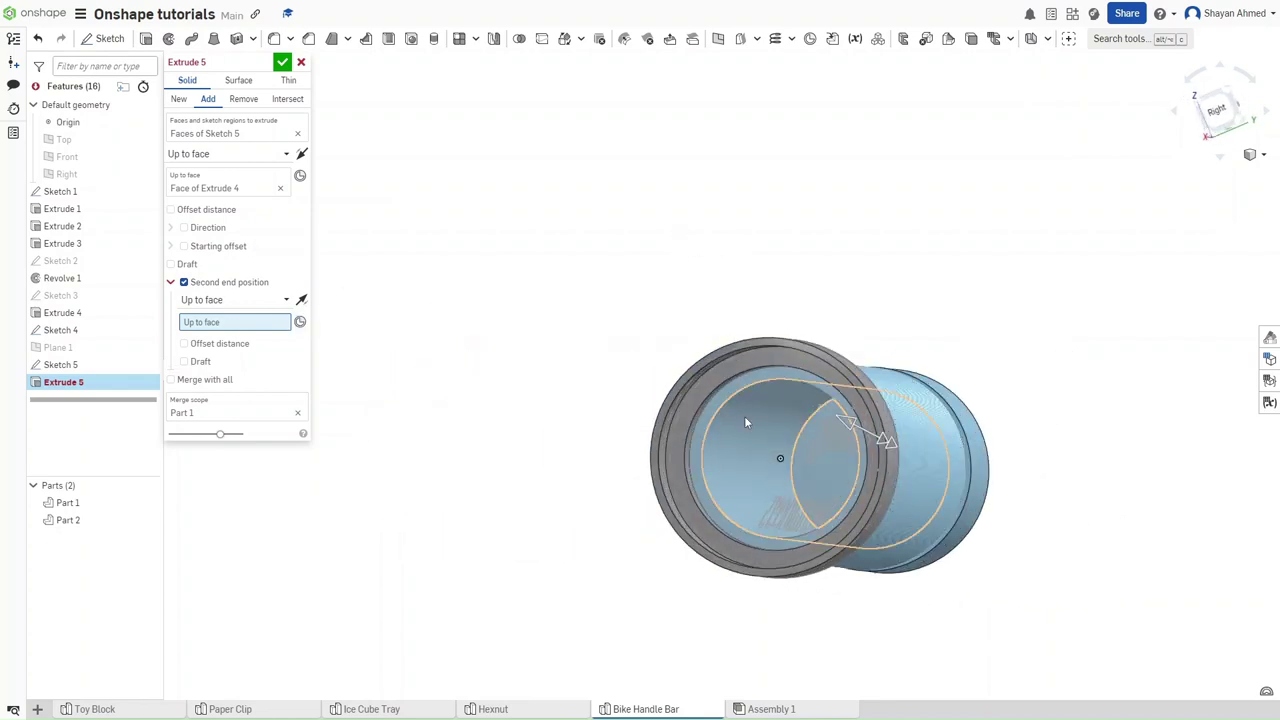
scroll(741, 428, up, 3)
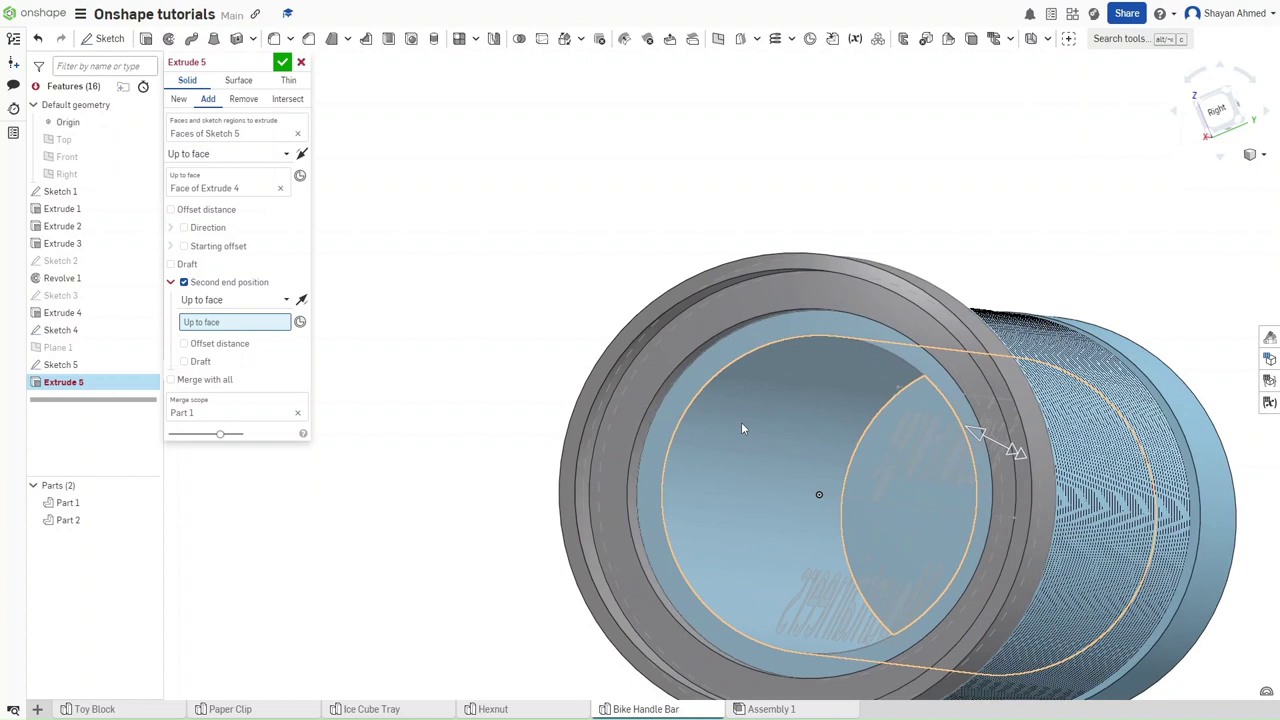
click(741, 428)
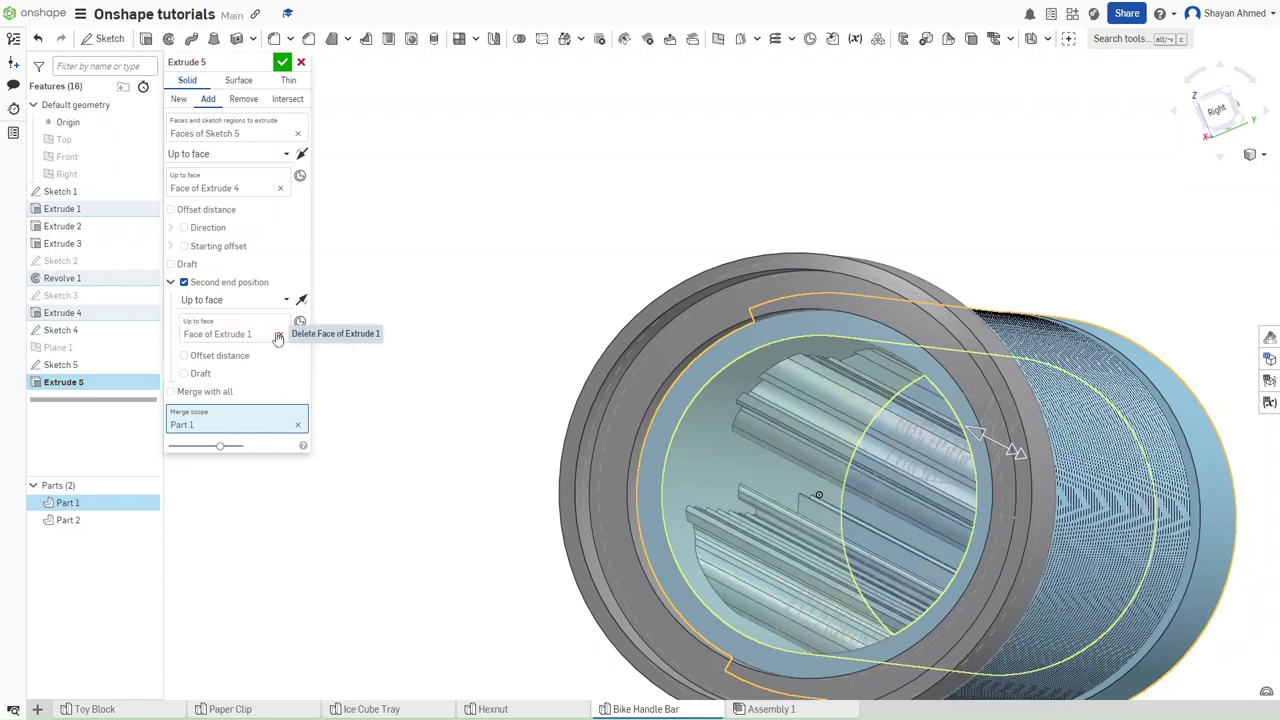
right_drag(514, 371, 533, 378)
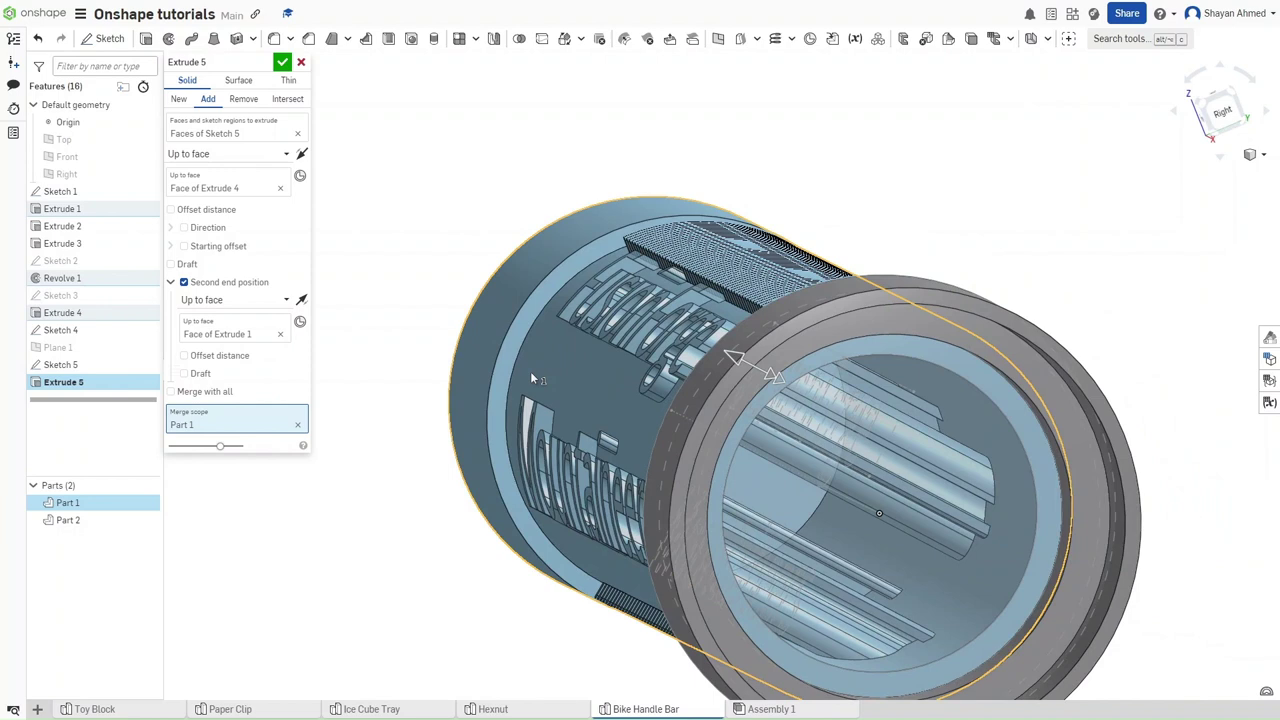
click(303, 302)
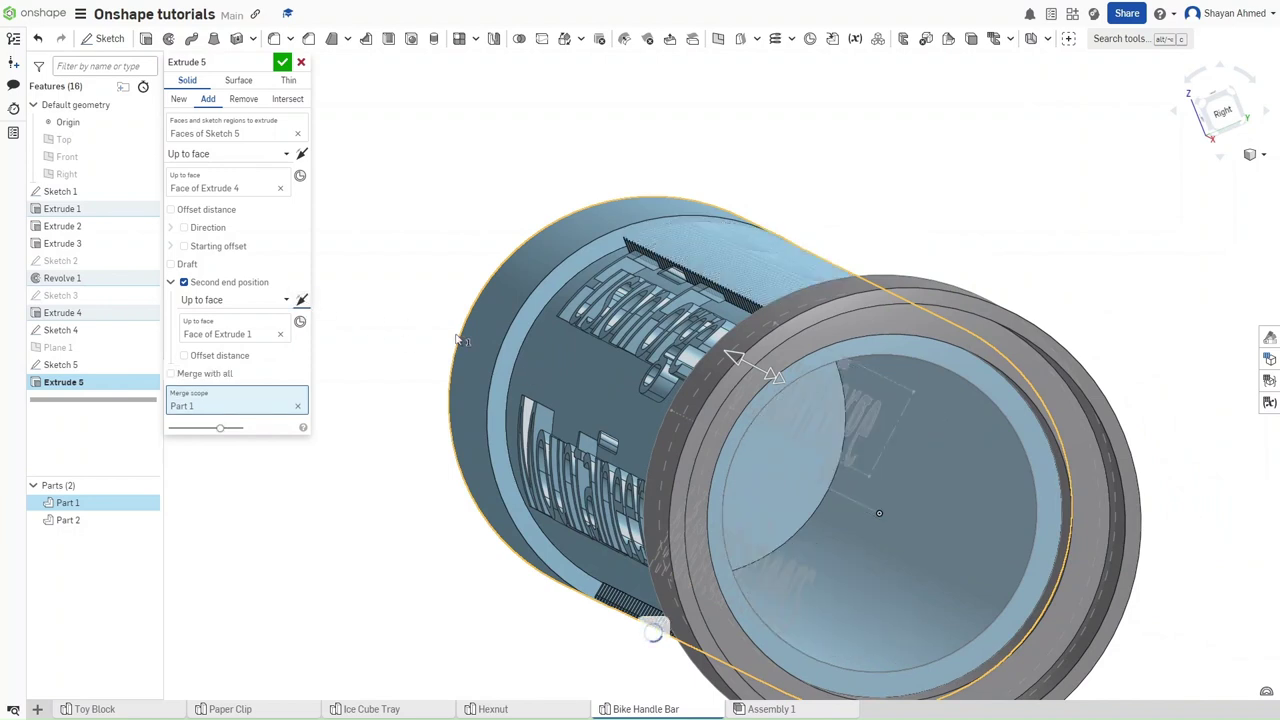
Finish Extrude 5 as New parts with Part 1 removed from merge scope, giving 27 parts.
key(Left)
key(Left)
key(Left)
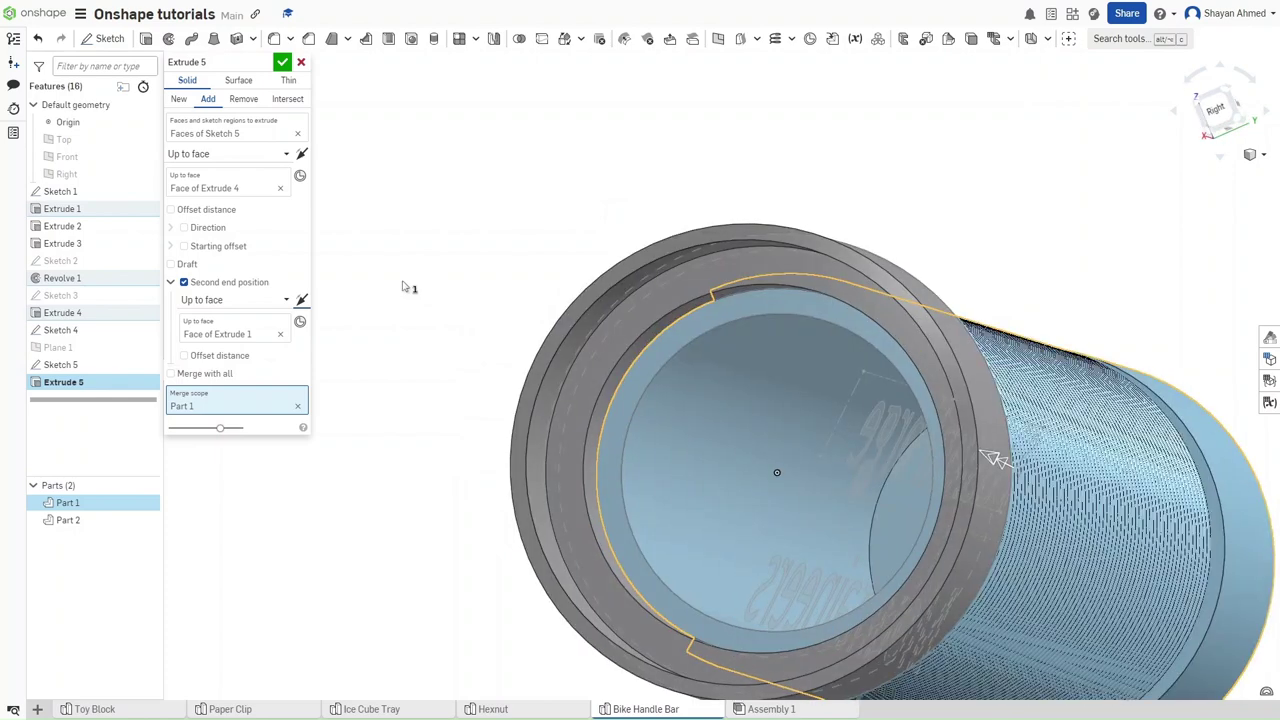
key(Right)
key(Right)
key(Right)
right_drag(410, 297, 538, 289)
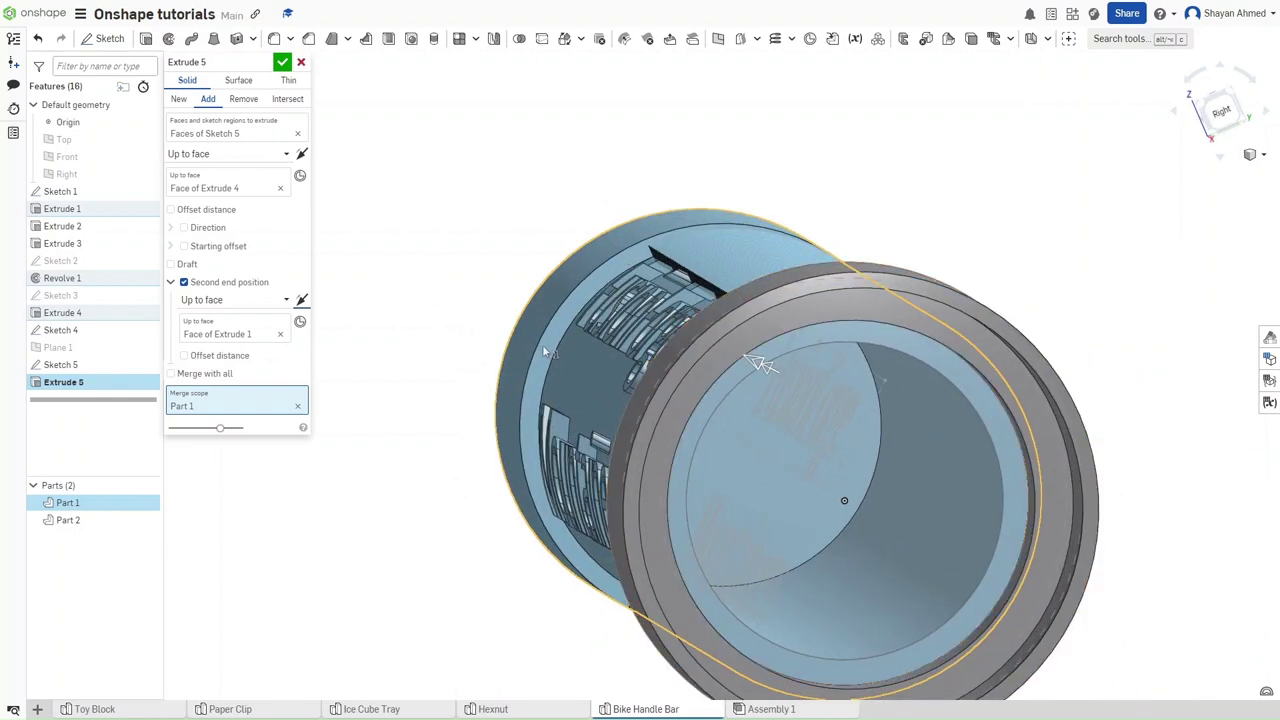
key(Left)
key(Left)
key(Left)
key(Right)
key(Right)
key(Right)
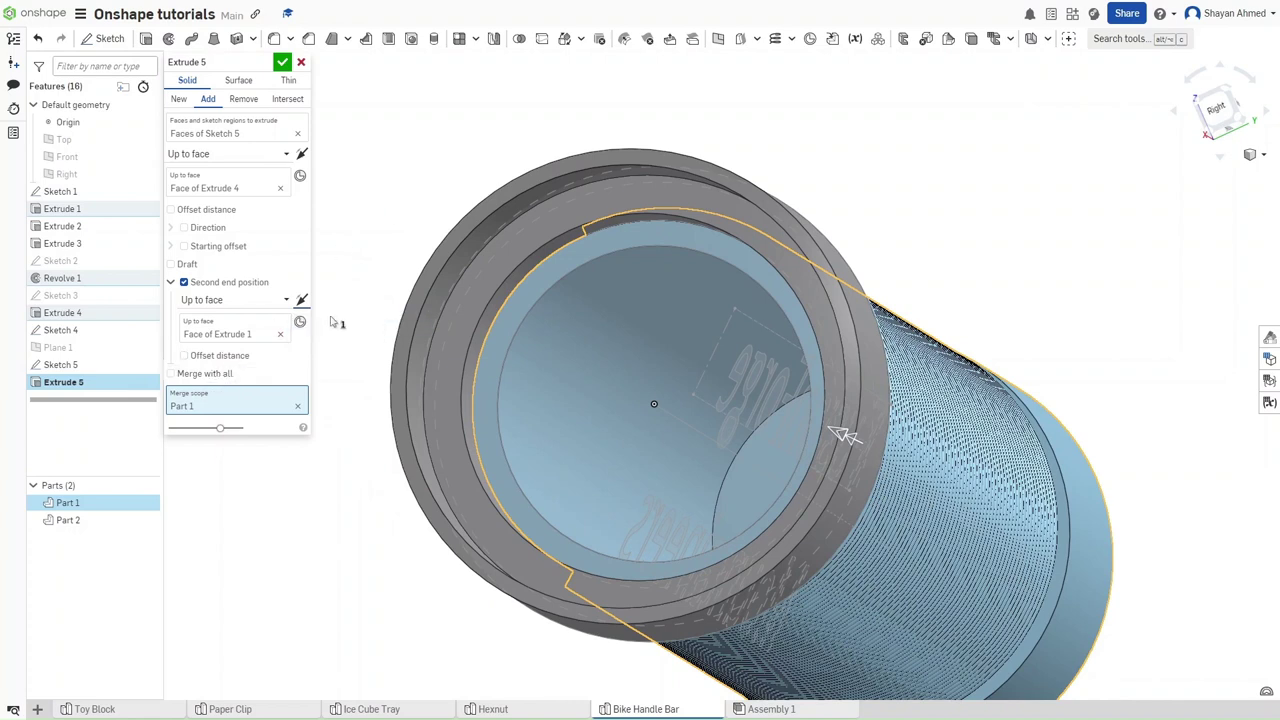
click(297, 406)
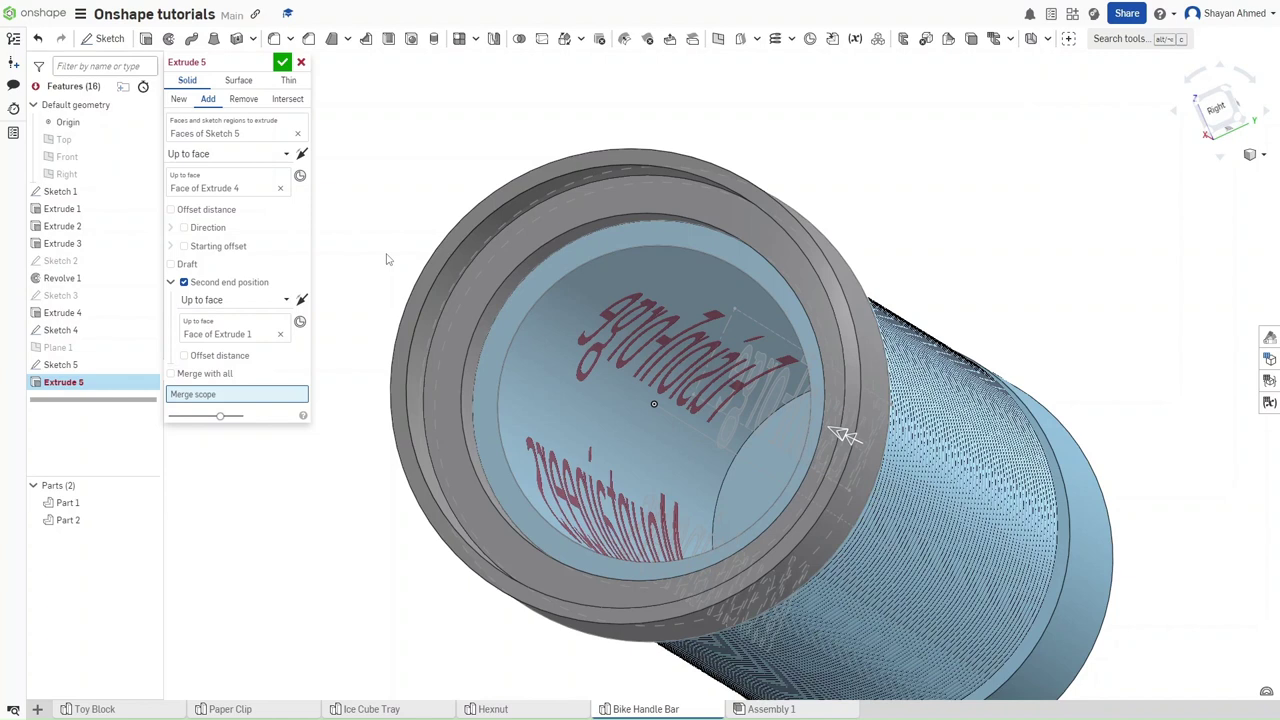
key(shift+7)
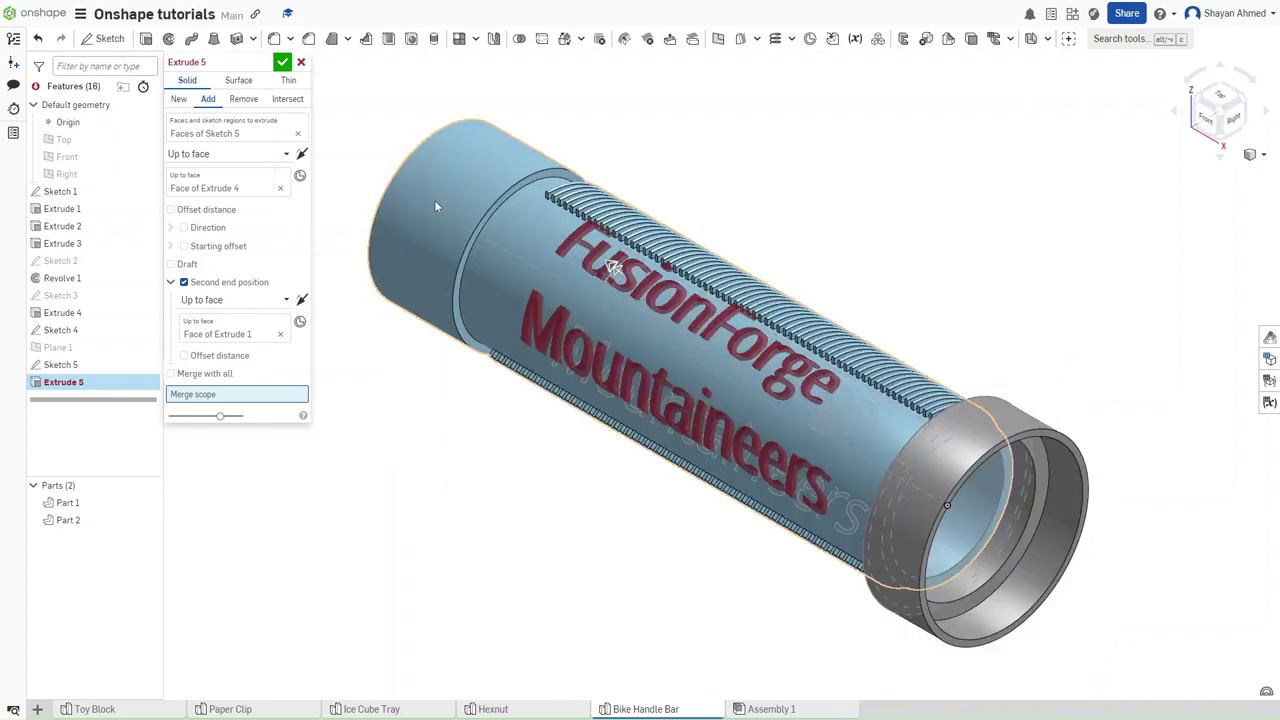
click(180, 99)
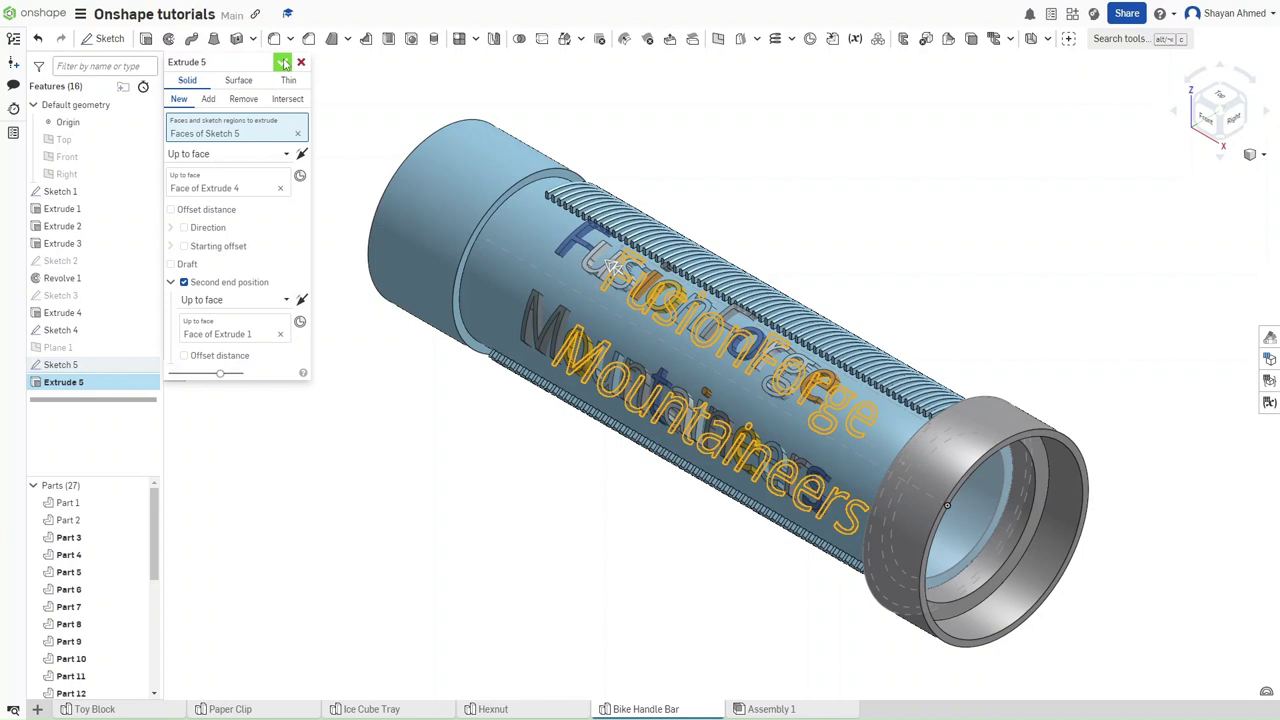
click(283, 62)
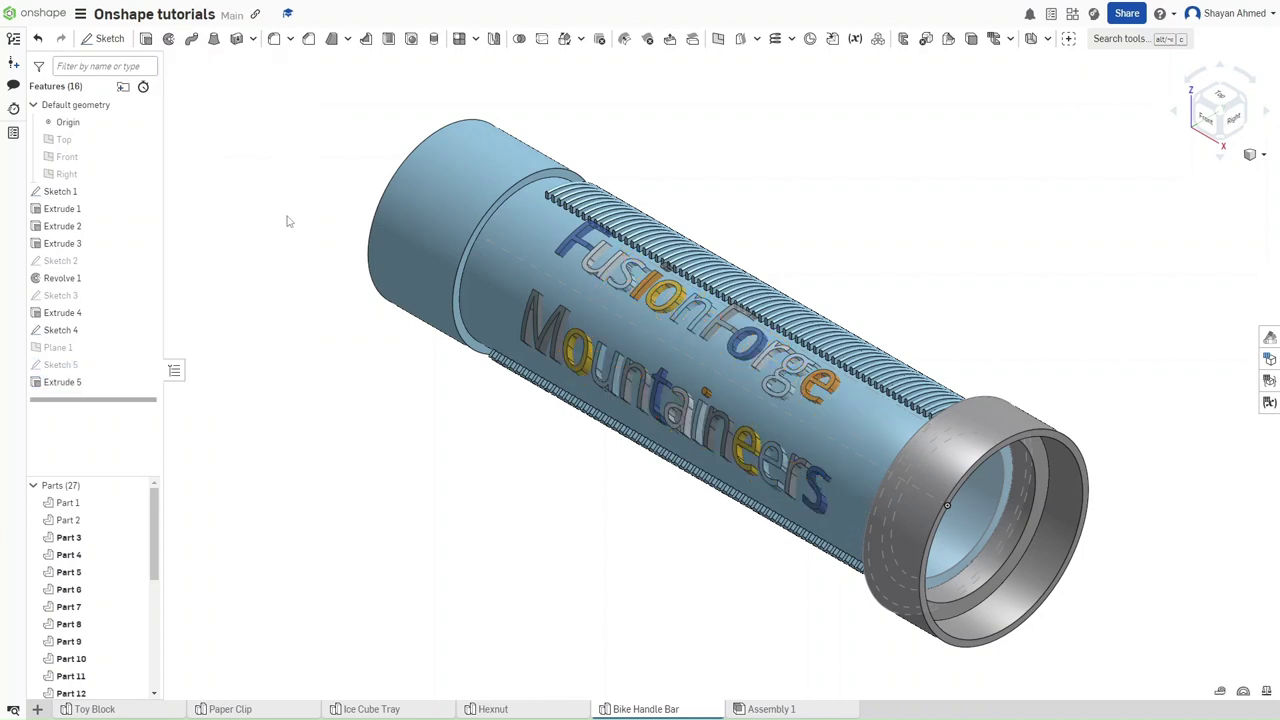
middle_drag(317, 334, 291, 314)
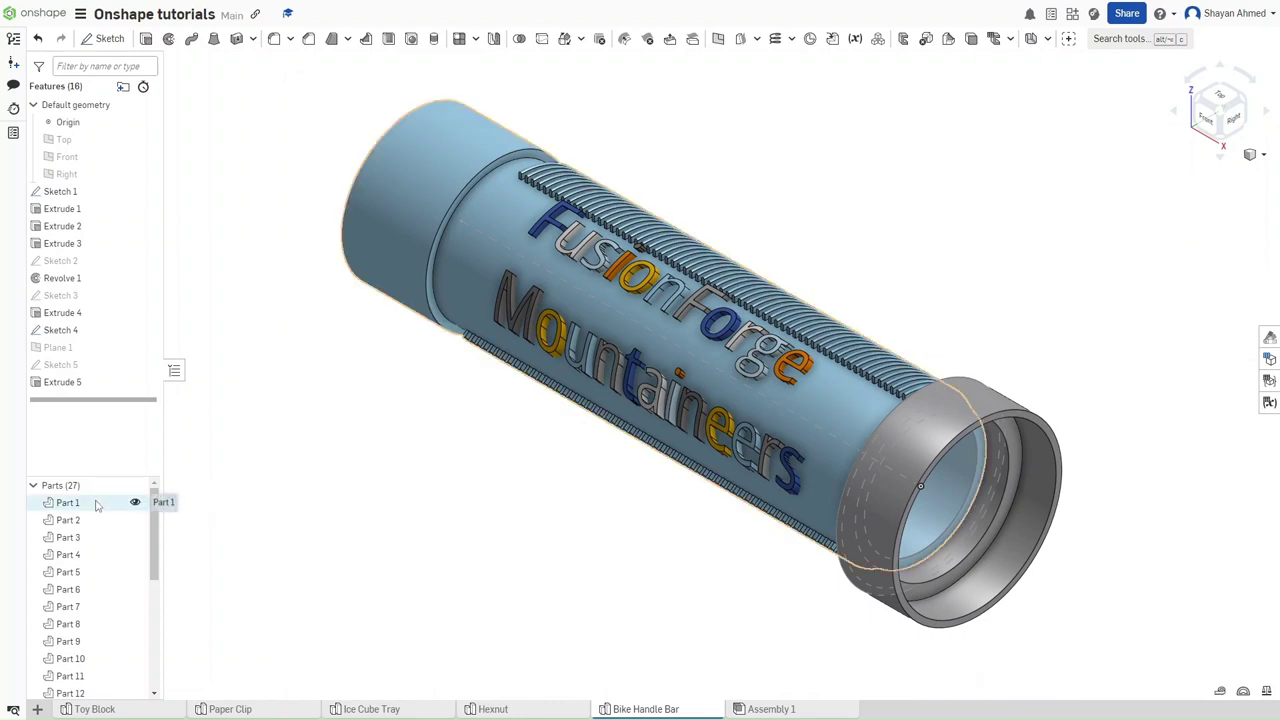
scroll(97, 505, down, 5)
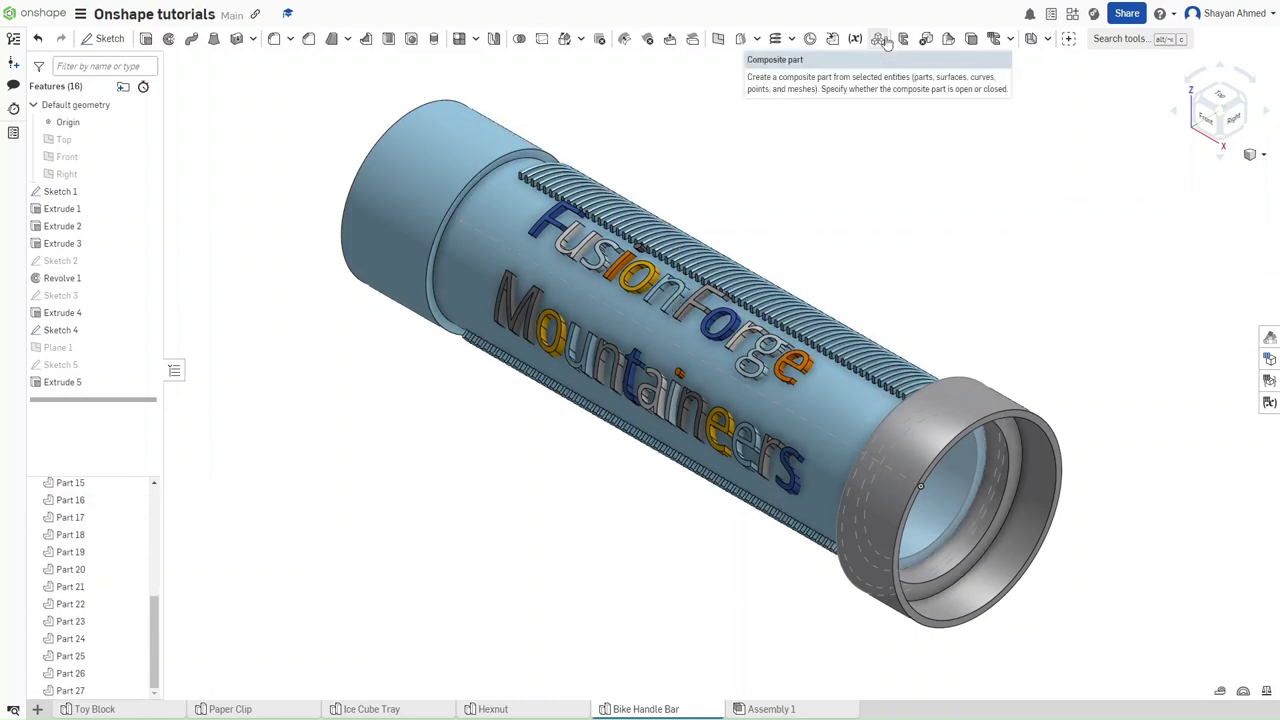
Create Composite part 1 from only the grip body, Part 1.
click(879, 39)
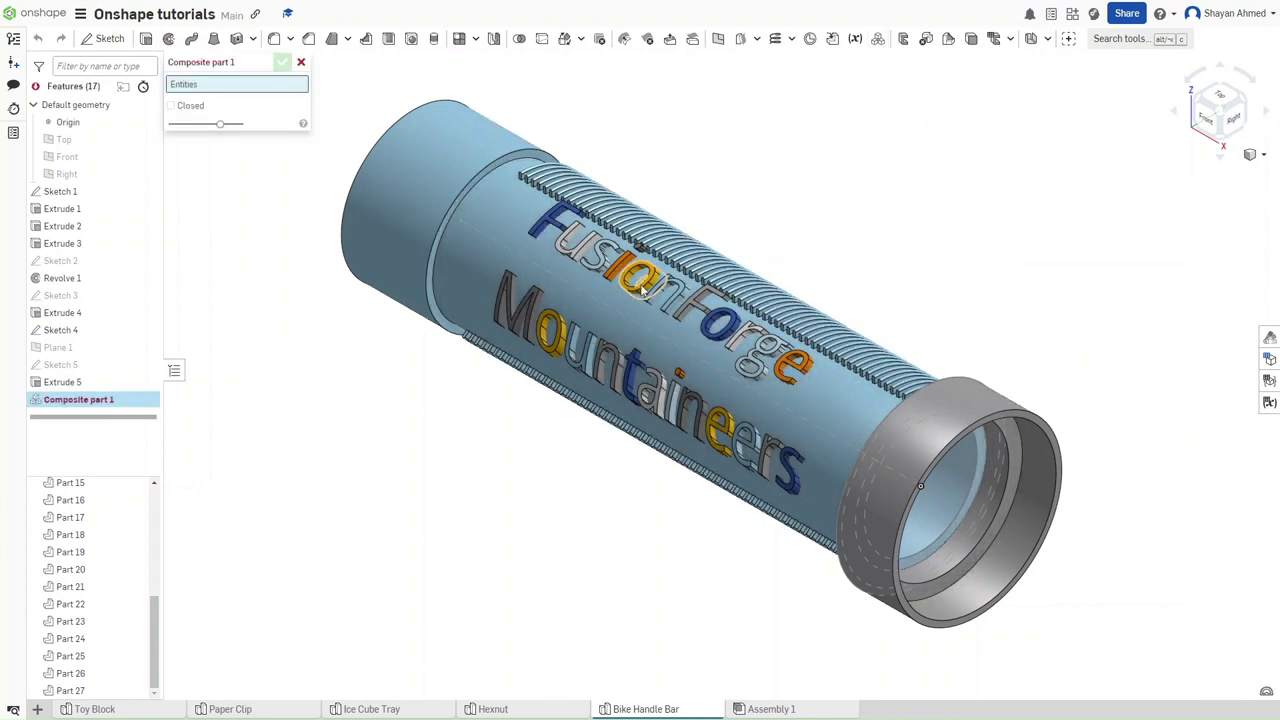
click(479, 226)
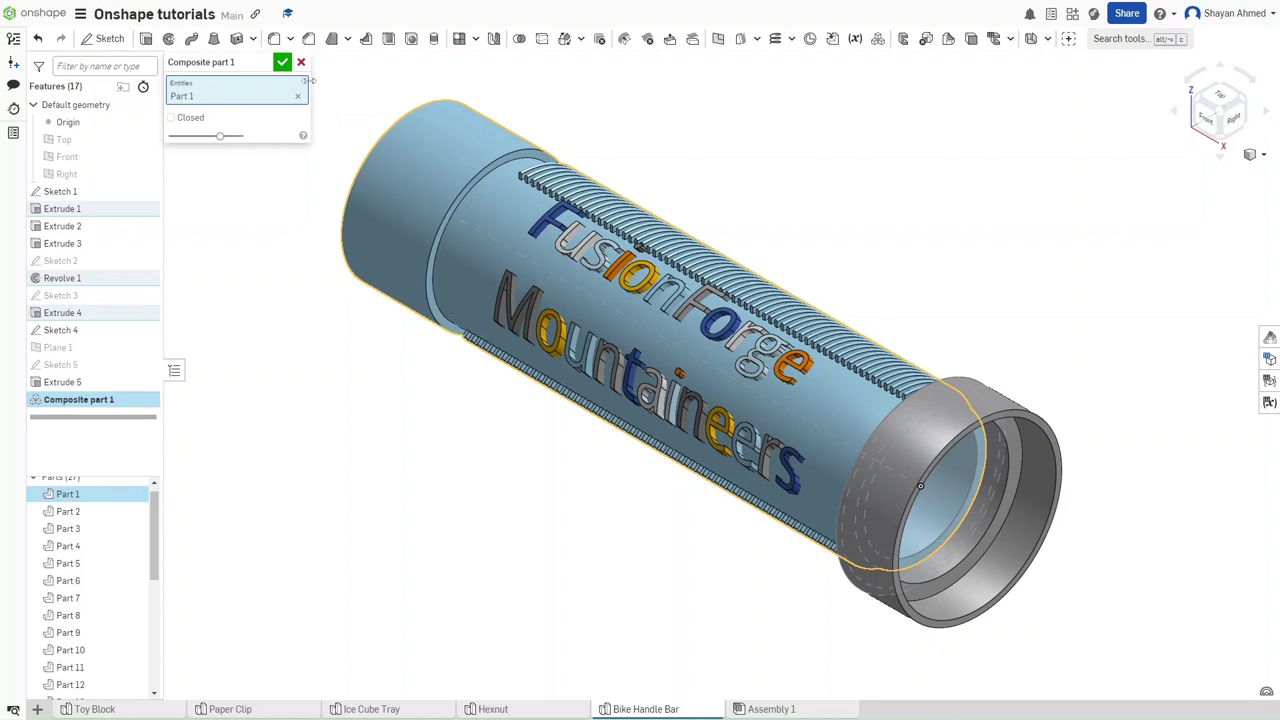
click(284, 63)
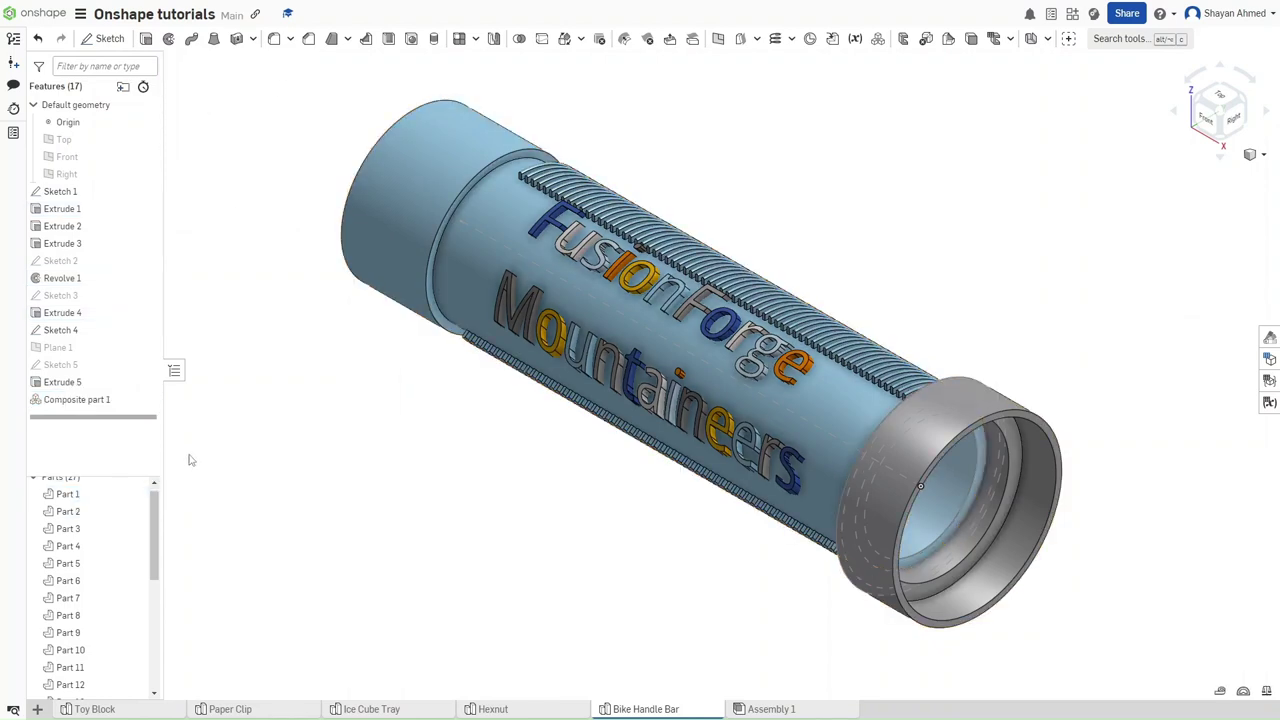
Start a second composite part and select lettering Parts 3 through 27 as its entities.
click(877, 40)
click(555, 222)
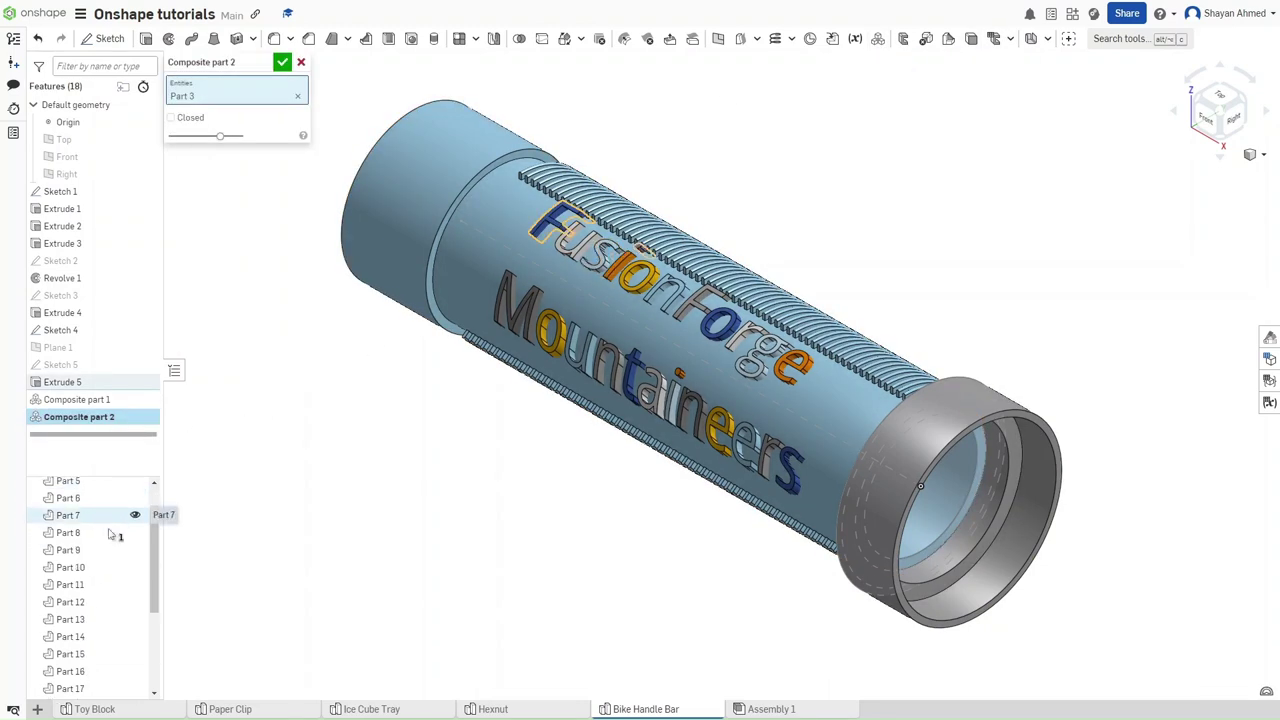
scroll(110, 535, down, 4)
scroll(113, 534, up, 3)
scroll(113, 534, up, 1)
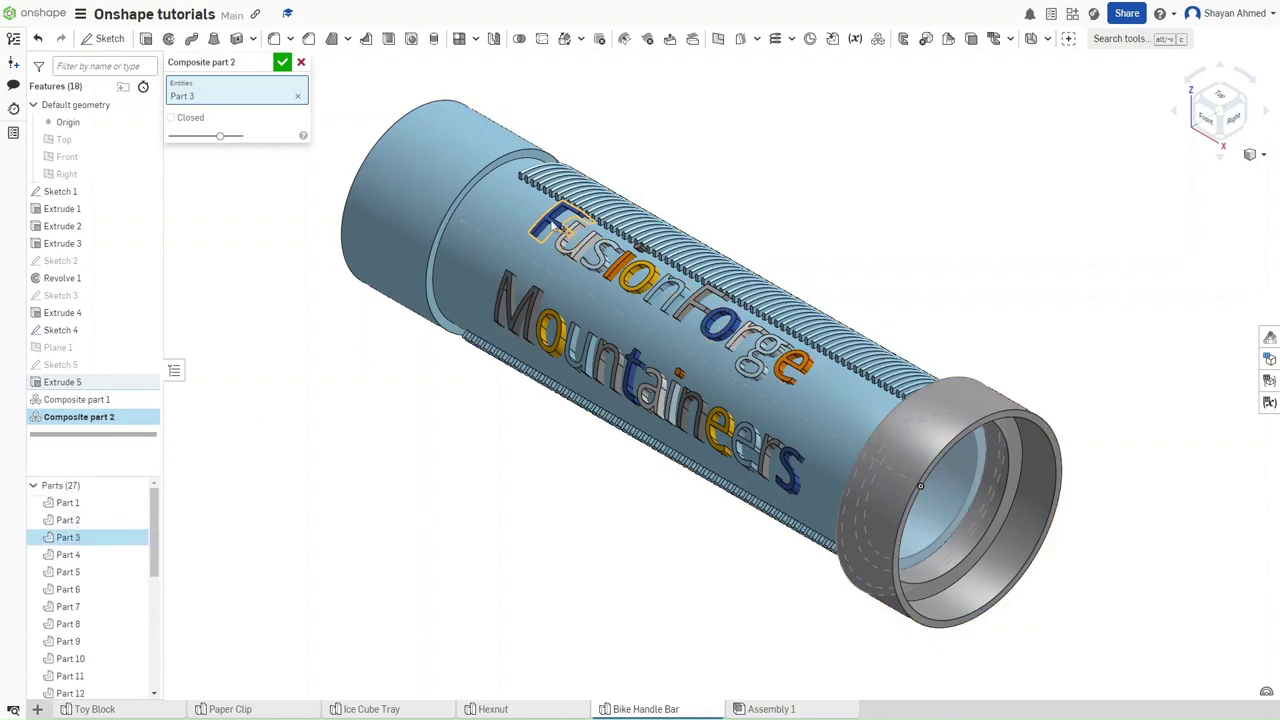
scroll(100, 543, down, 5)
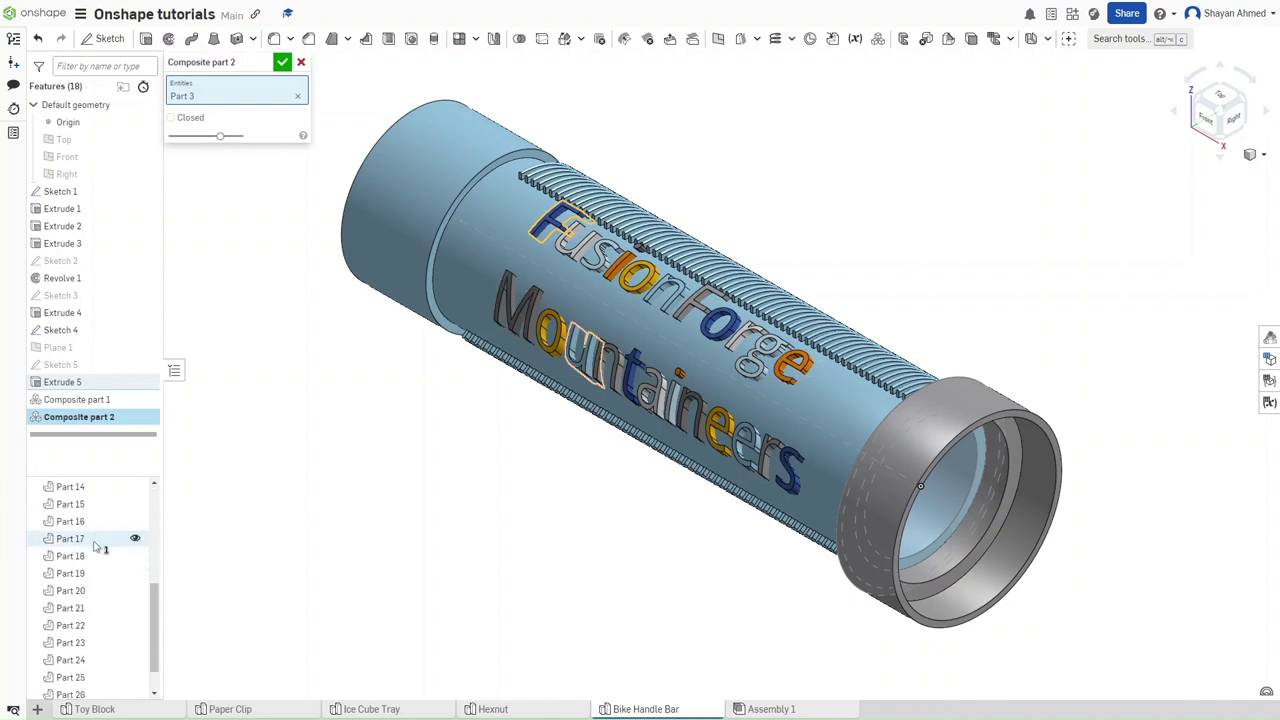
scroll(97, 545, down, 1)
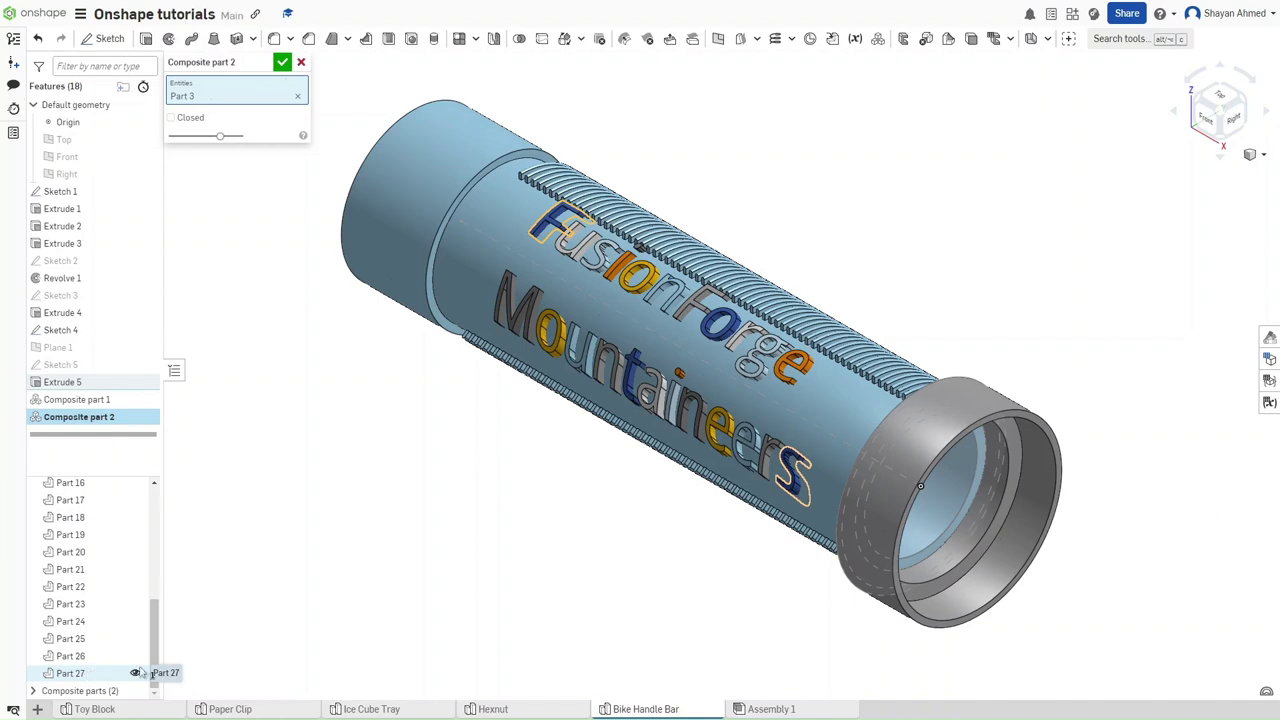
click(86, 676)
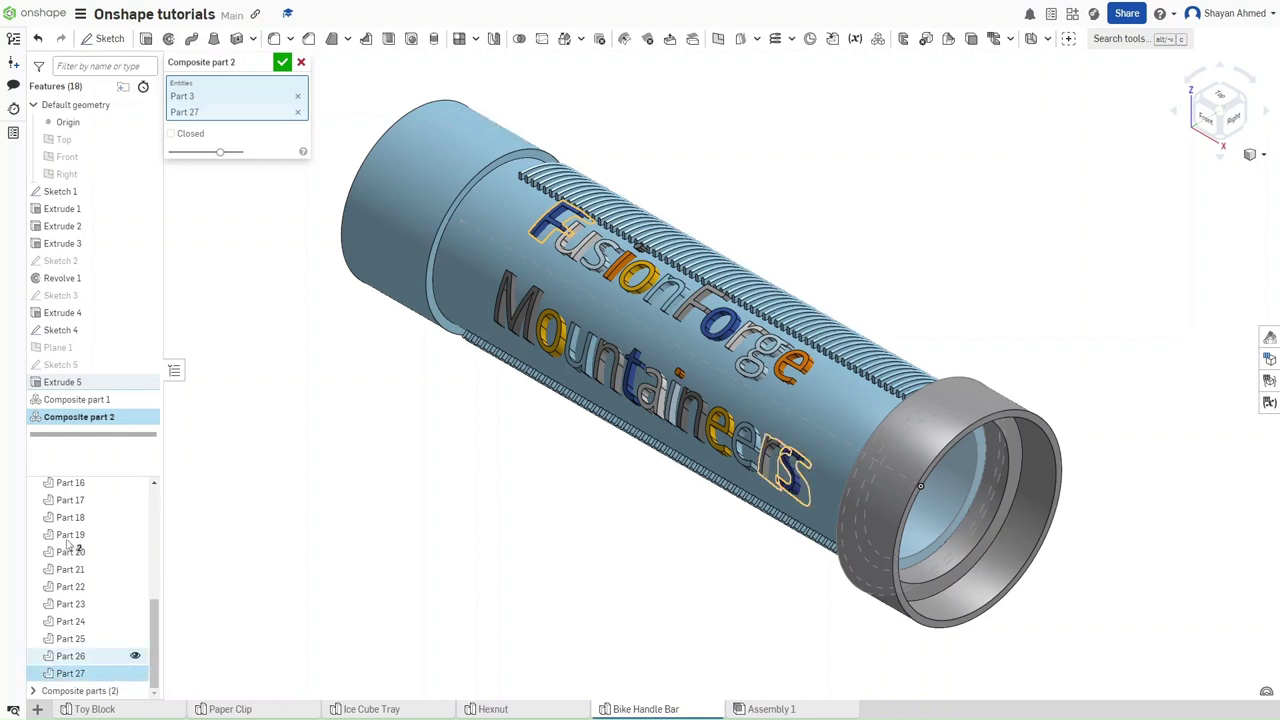
scroll(92, 533, up, 1)
scroll(90, 533, up, 3)
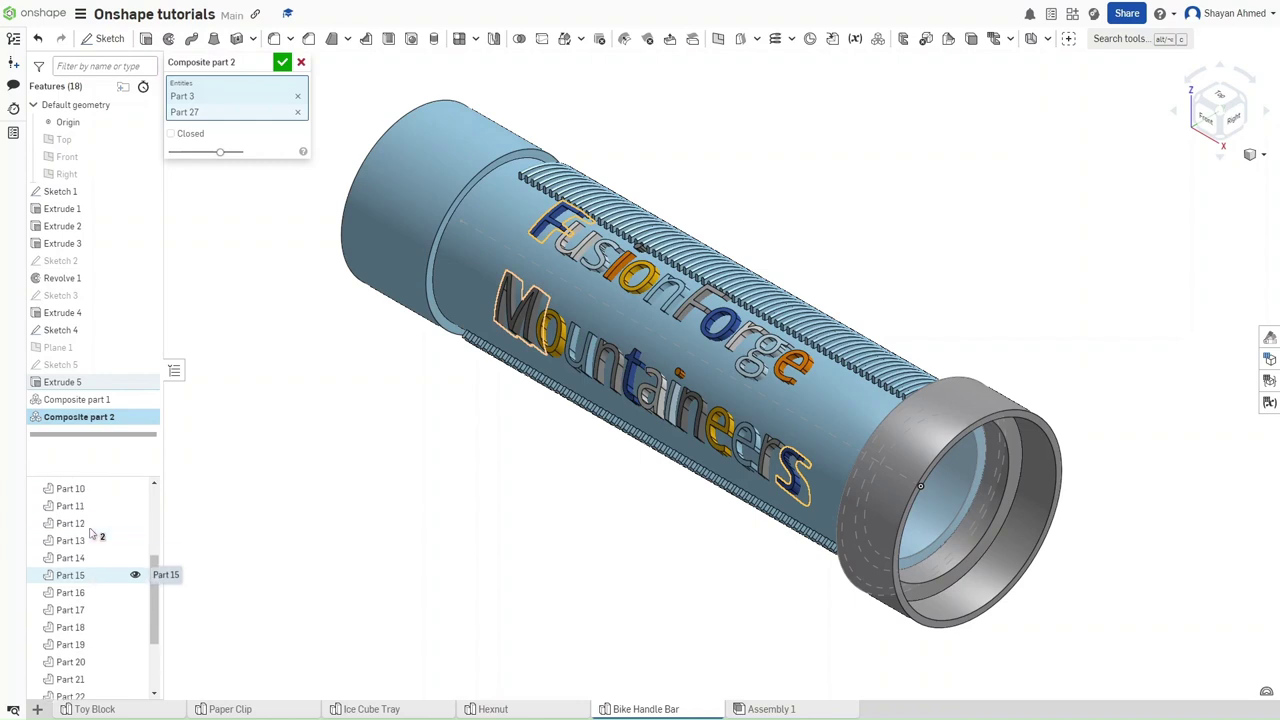
click(88, 555)
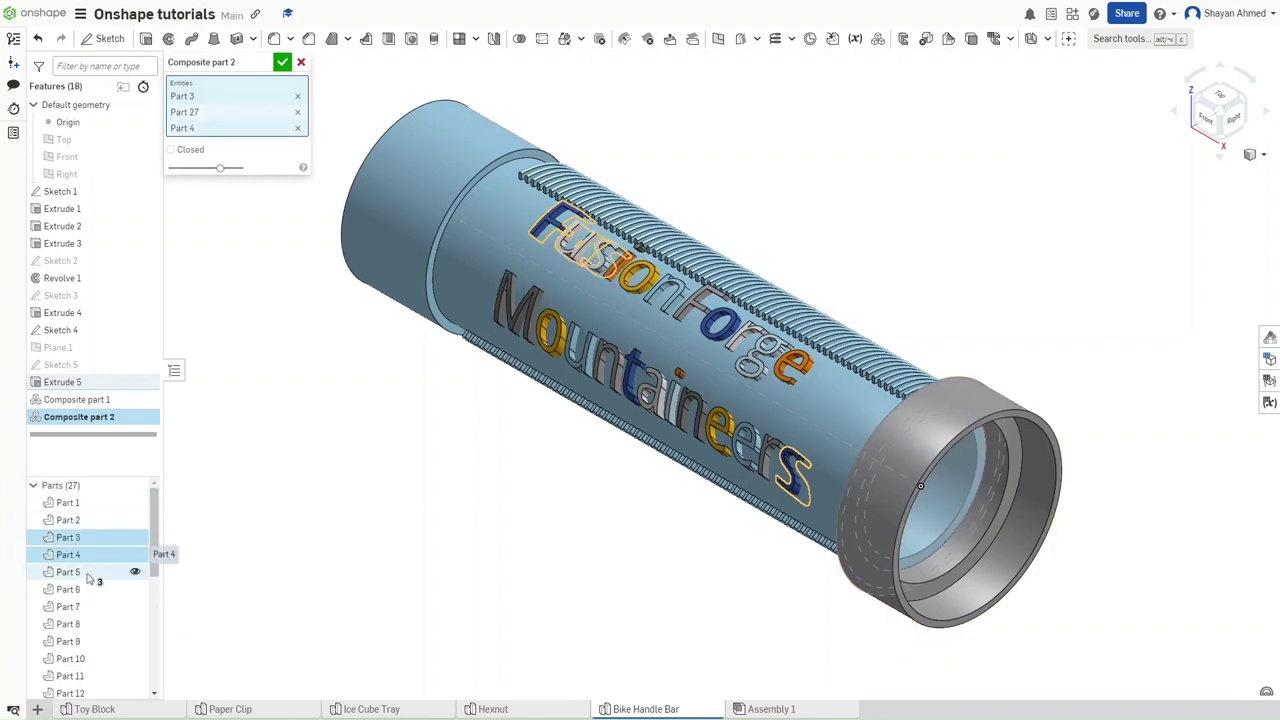
scroll(90, 580, down, 2)
scroll(88, 637, down, 2)
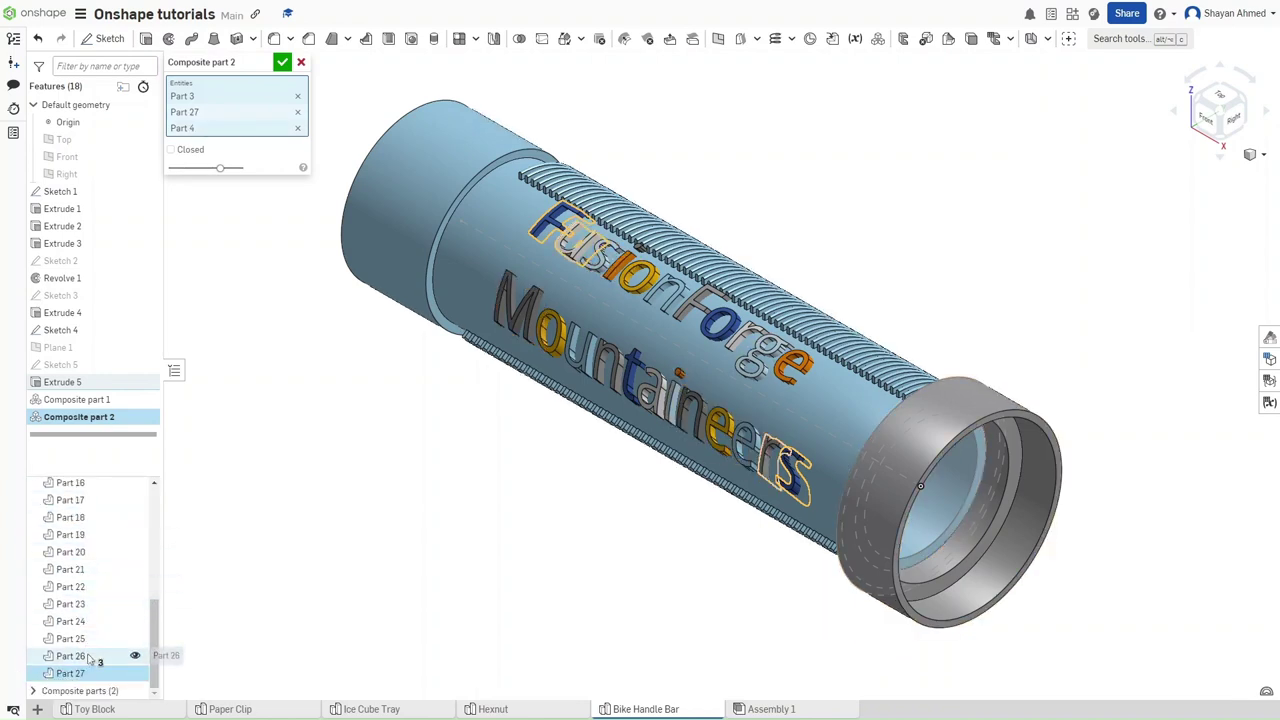
shift+click(90, 656)
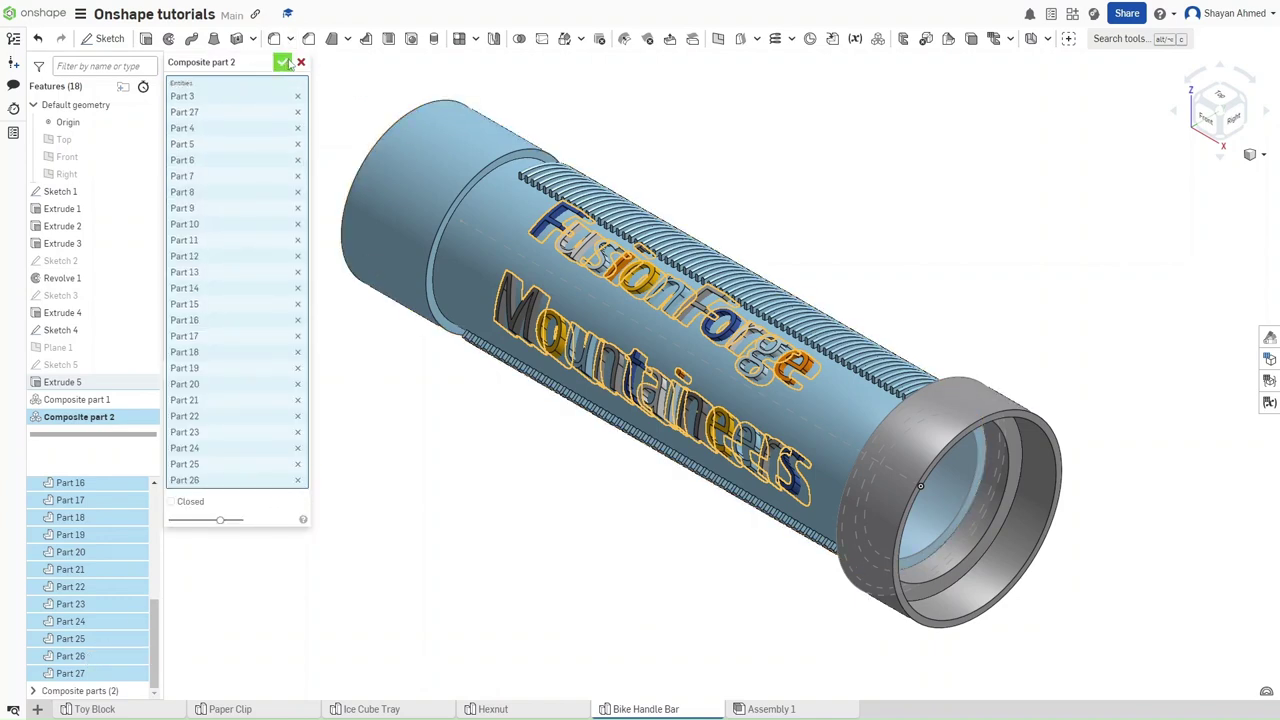
Confirm Composite part 2 and expand the Composite parts list.
click(284, 62)
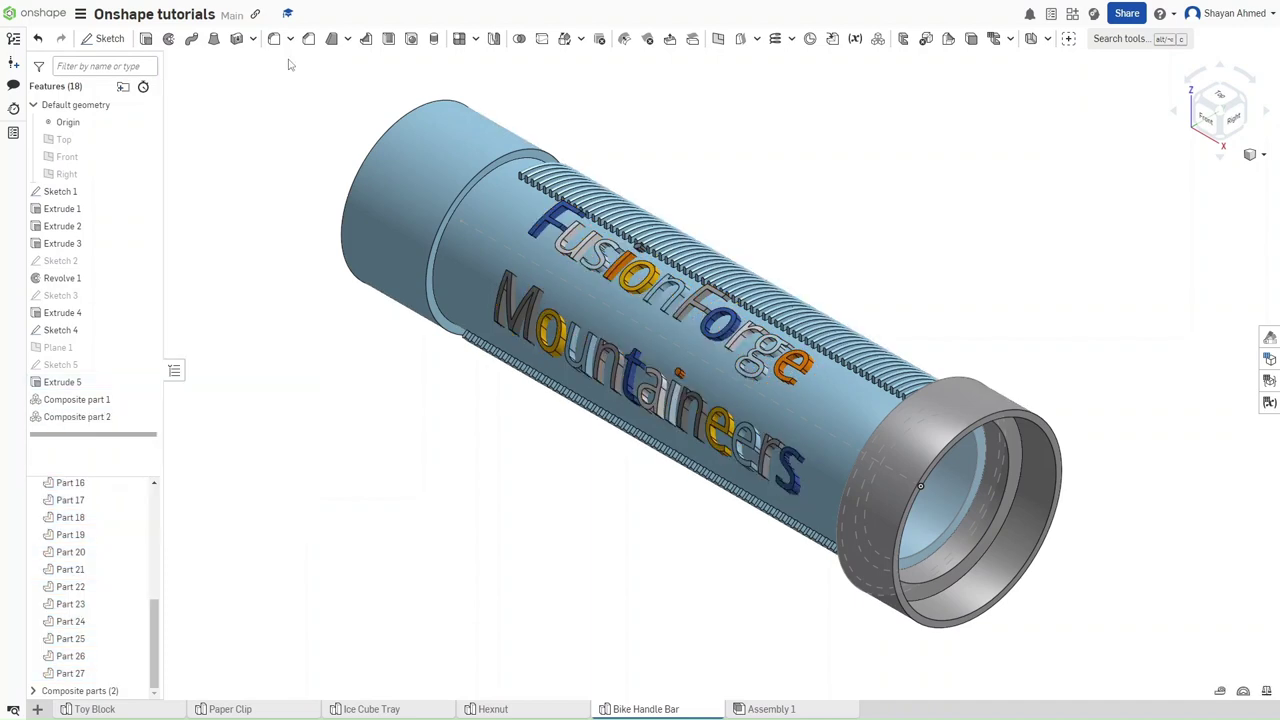
scroll(80, 530, up, 5)
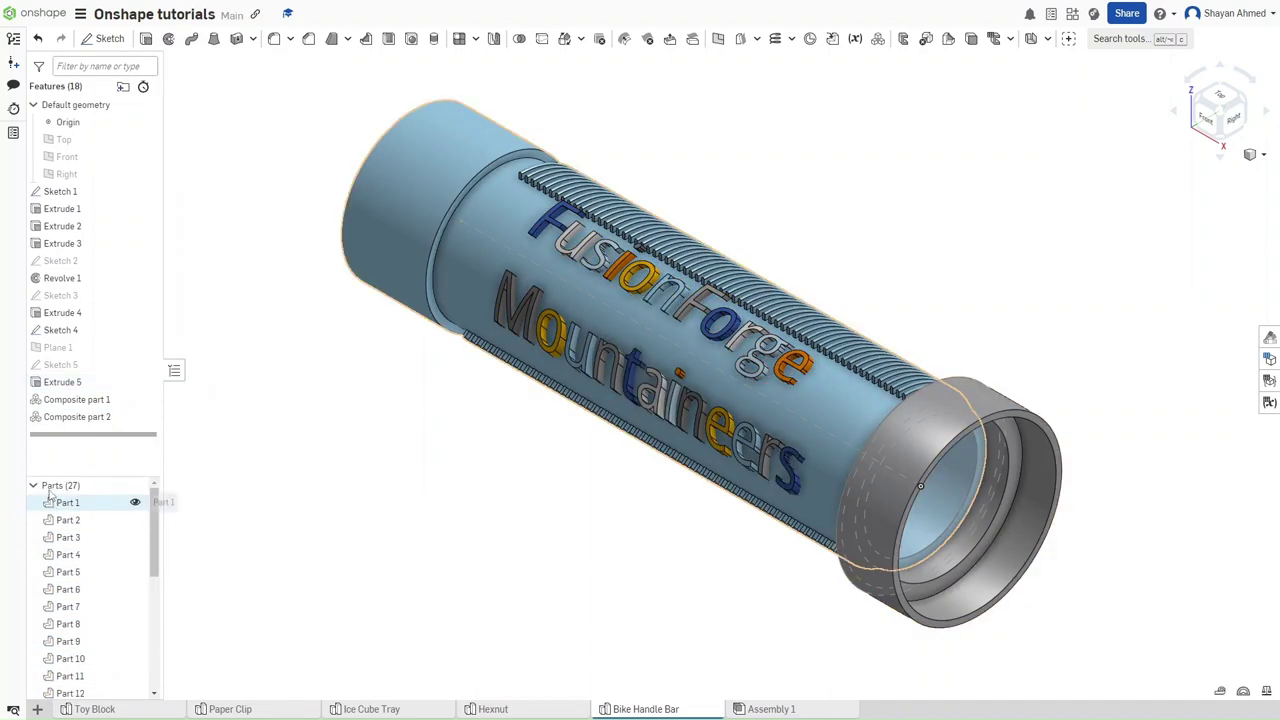
click(33, 486)
click(33, 502)
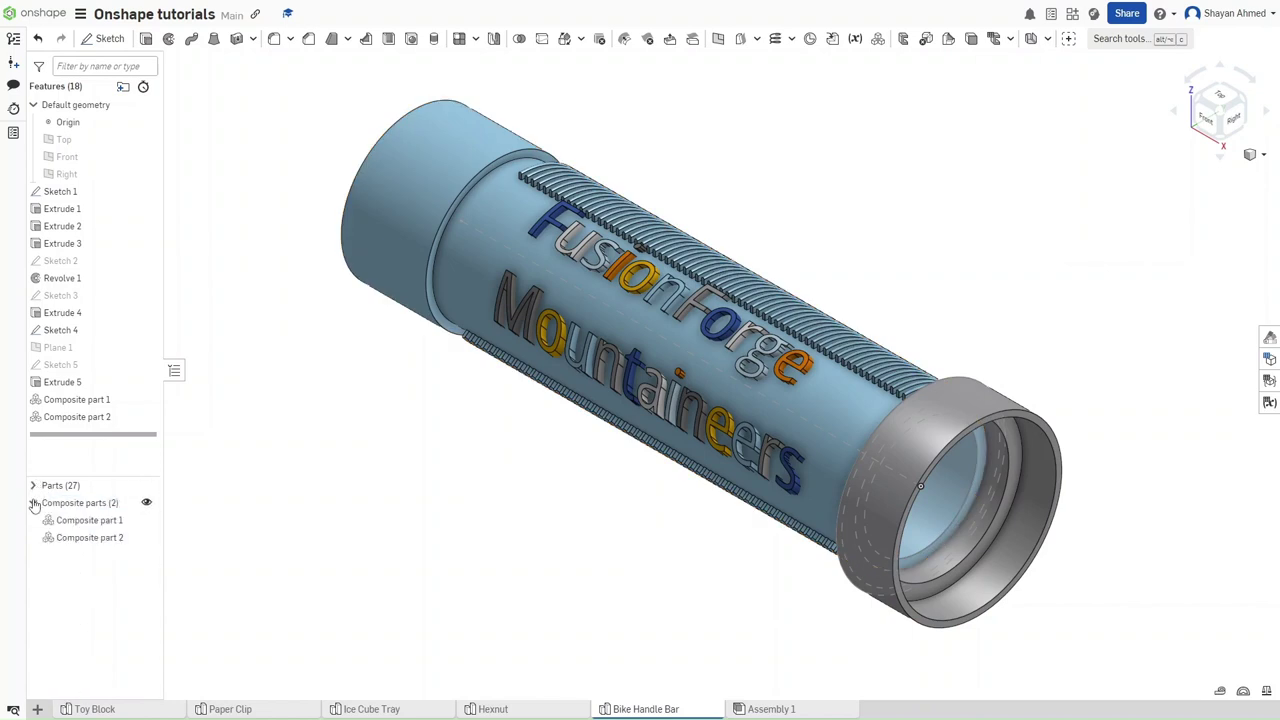
click(85, 528)
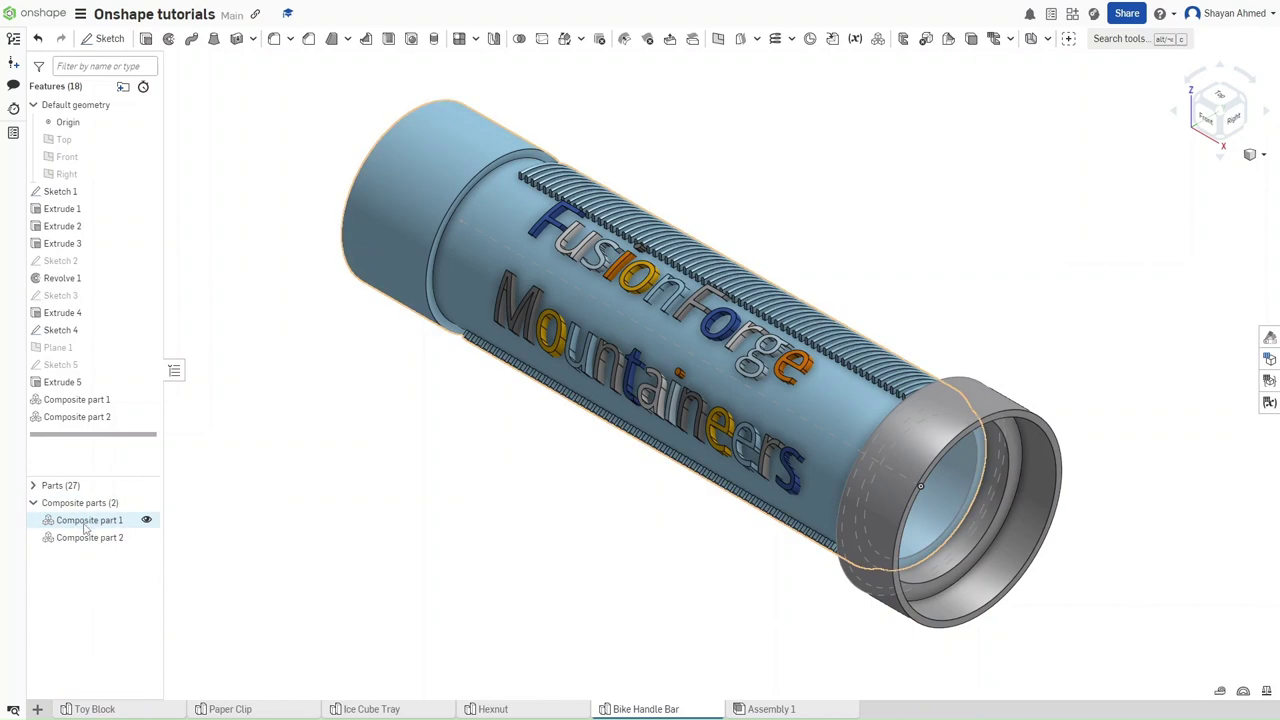
Colour Composite part 2's lettering bright red with hex FF0000.
right_click(86, 540)
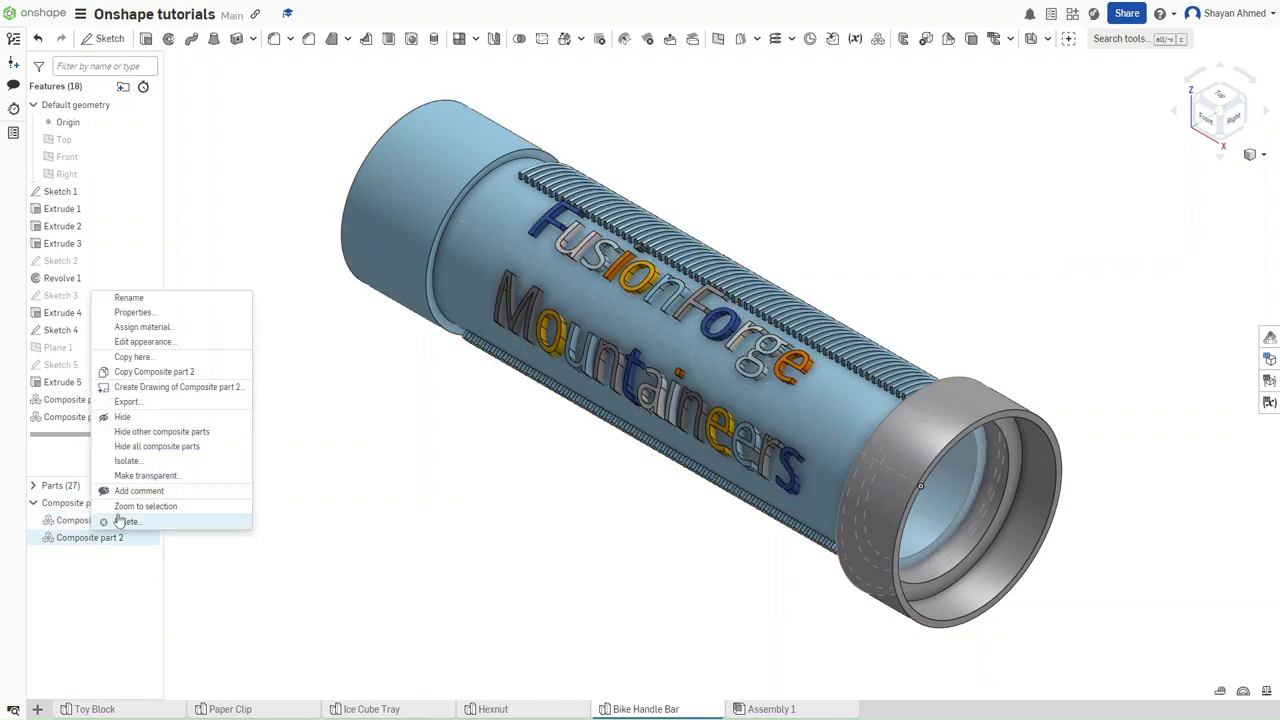
click(147, 346)
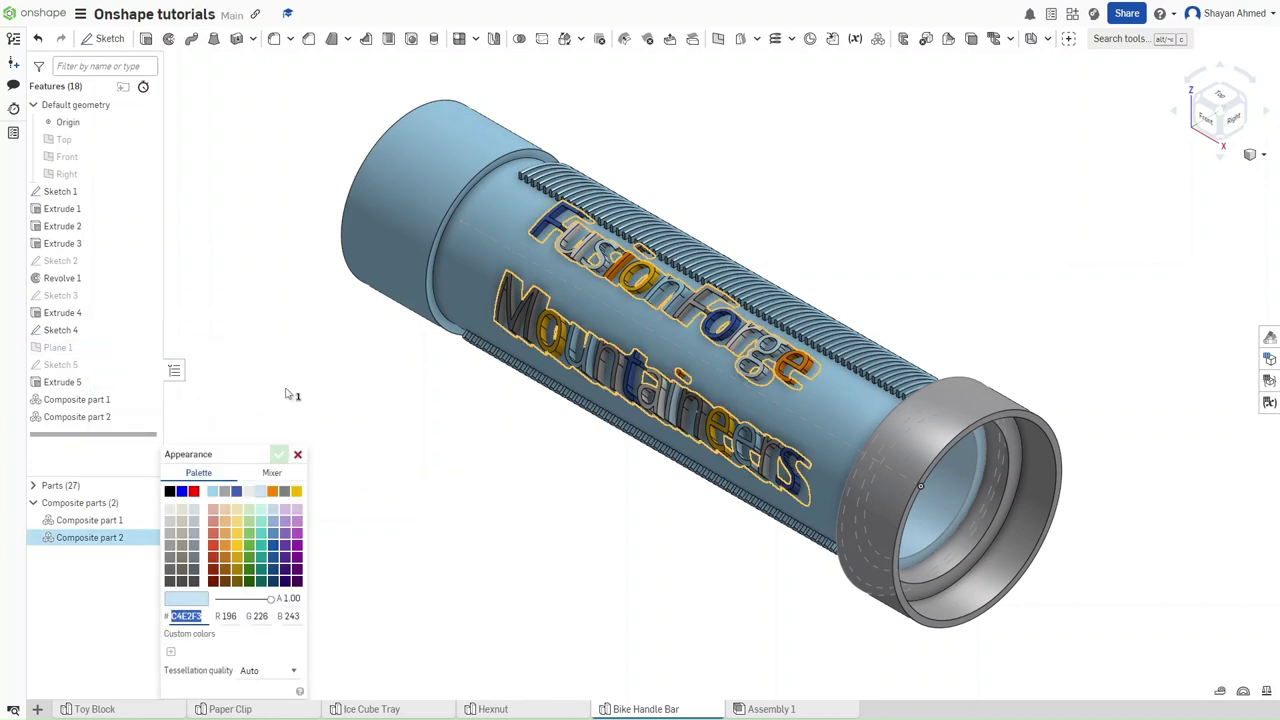
click(272, 473)
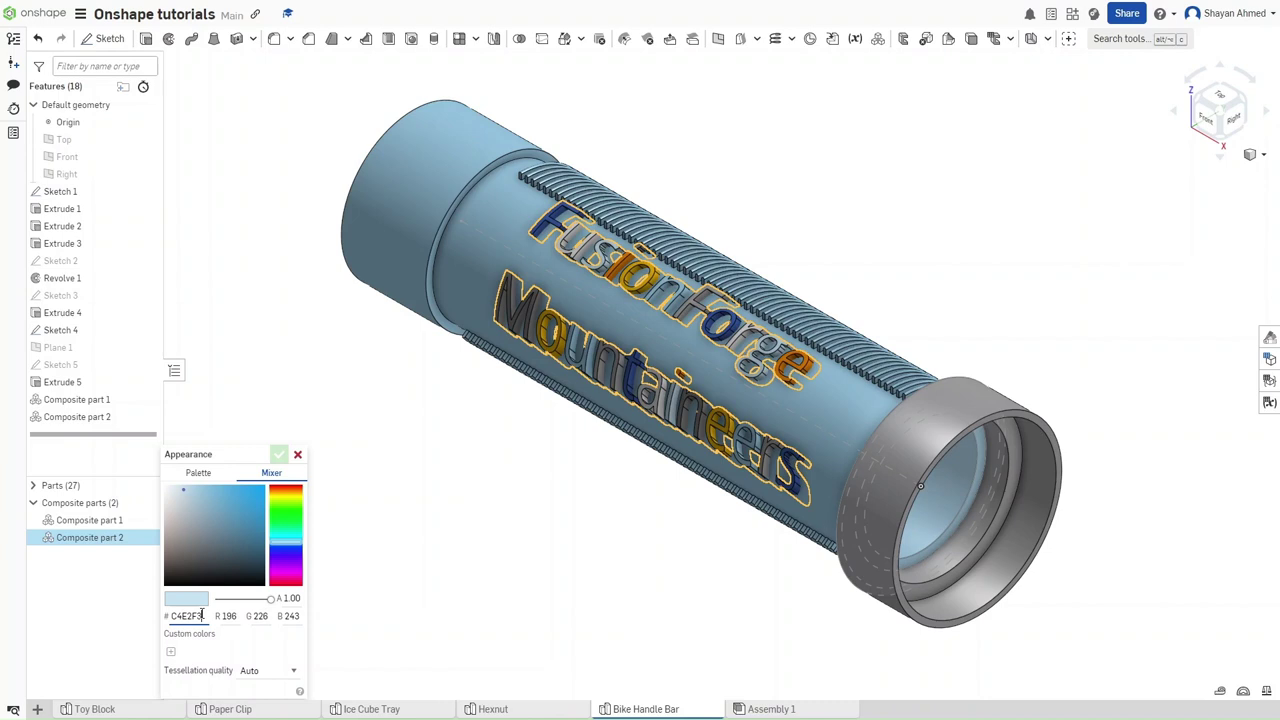
double_click(202, 615)
text(FF0000)
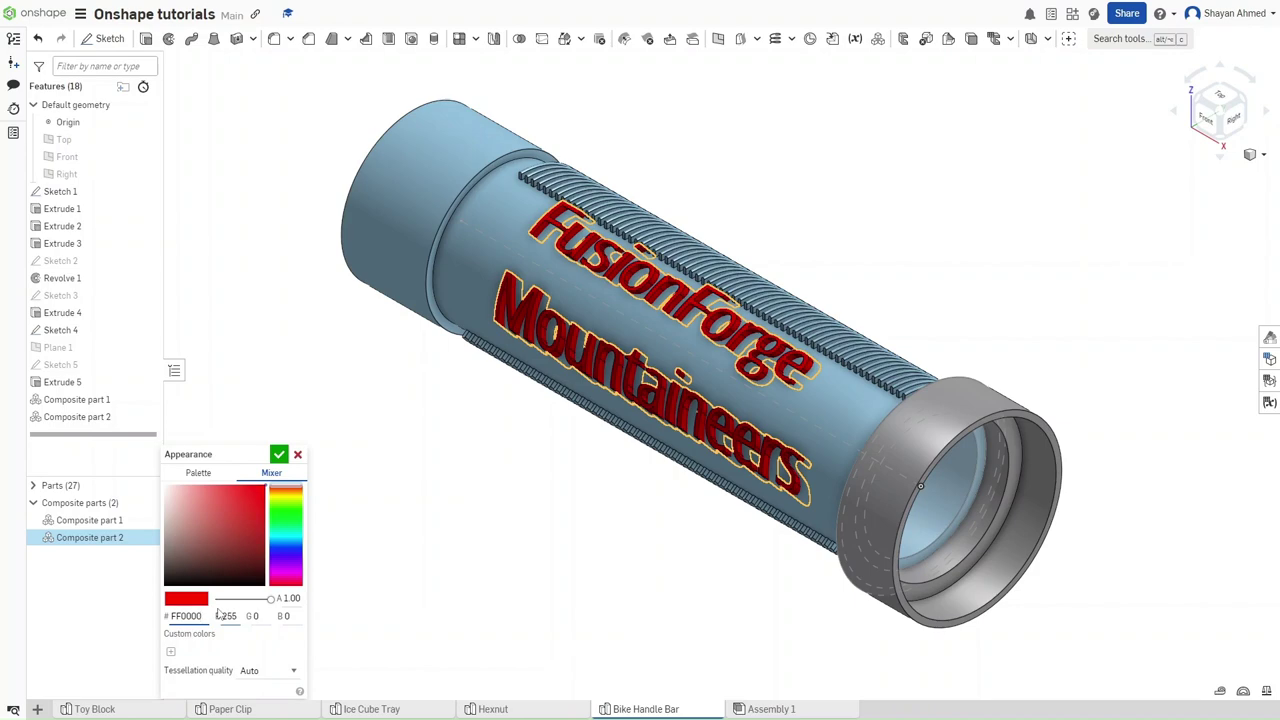
key(Return)
scroll(218, 609, up, 1)
Try green, blue and other shades on Composite part 2's lettering colour.
scroll(507, 602, up, 1)
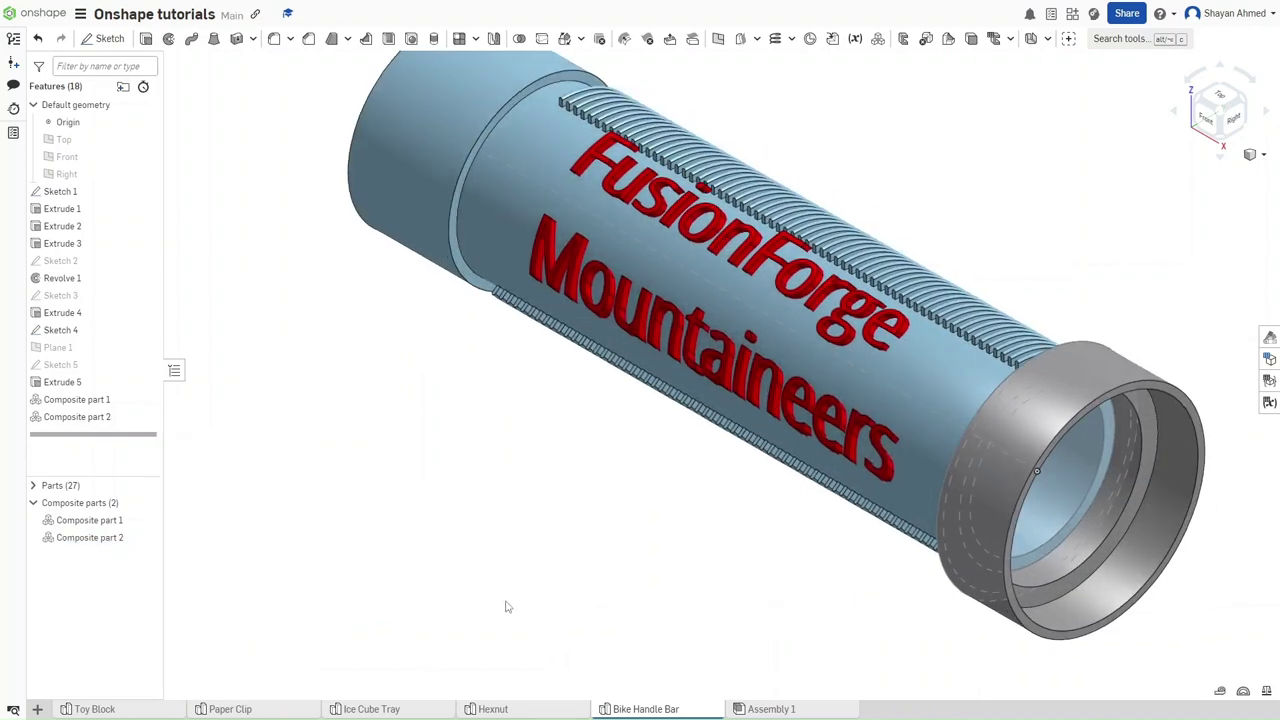
right_click(70, 541)
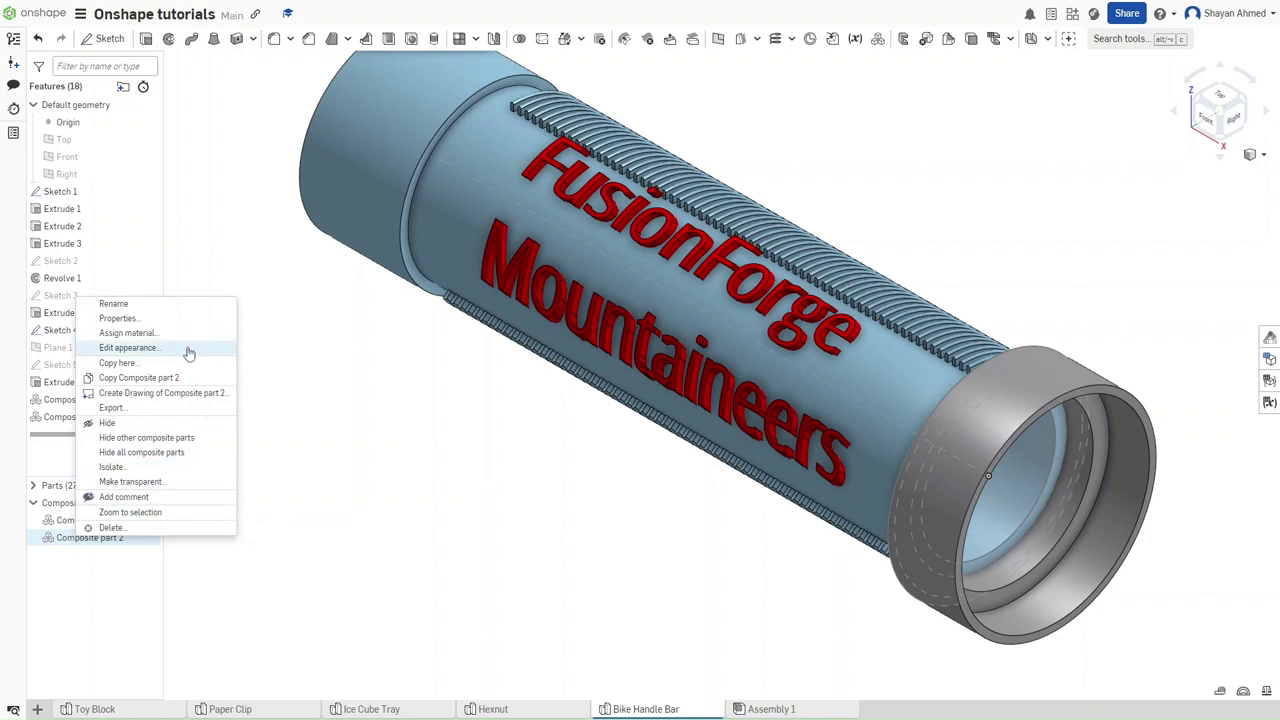
click(145, 350)
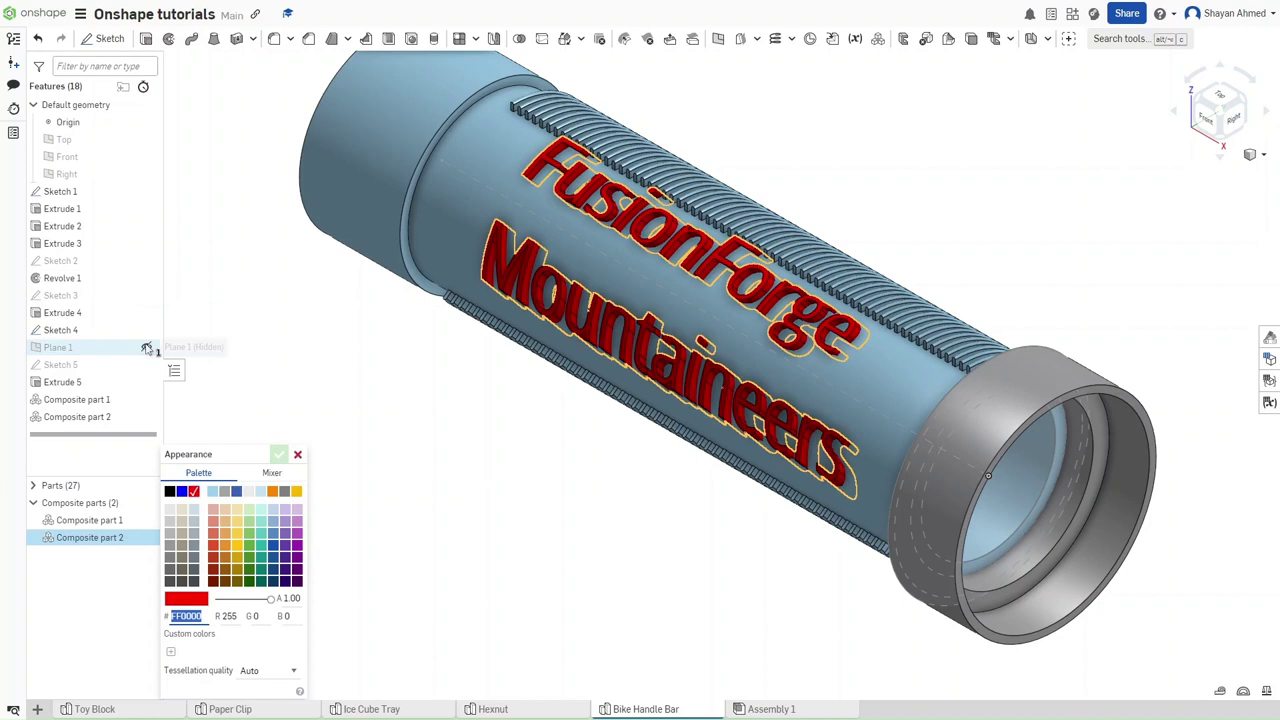
click(271, 472)
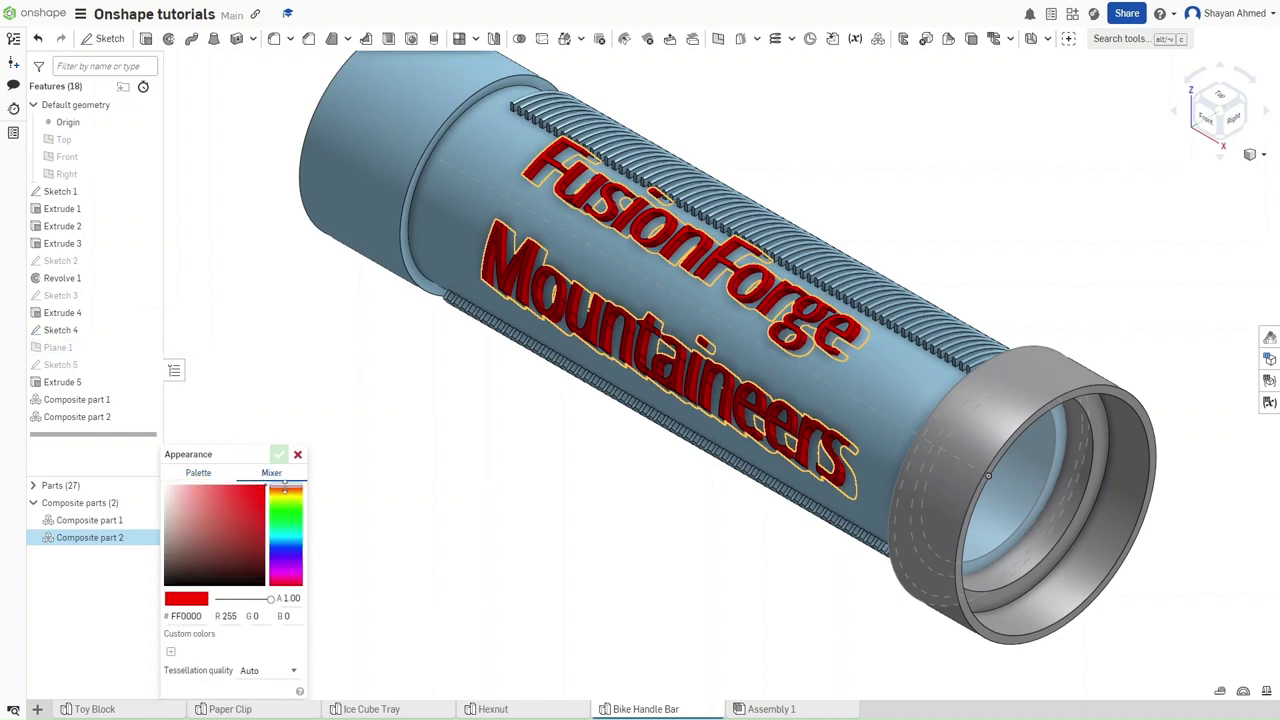
click(284, 507)
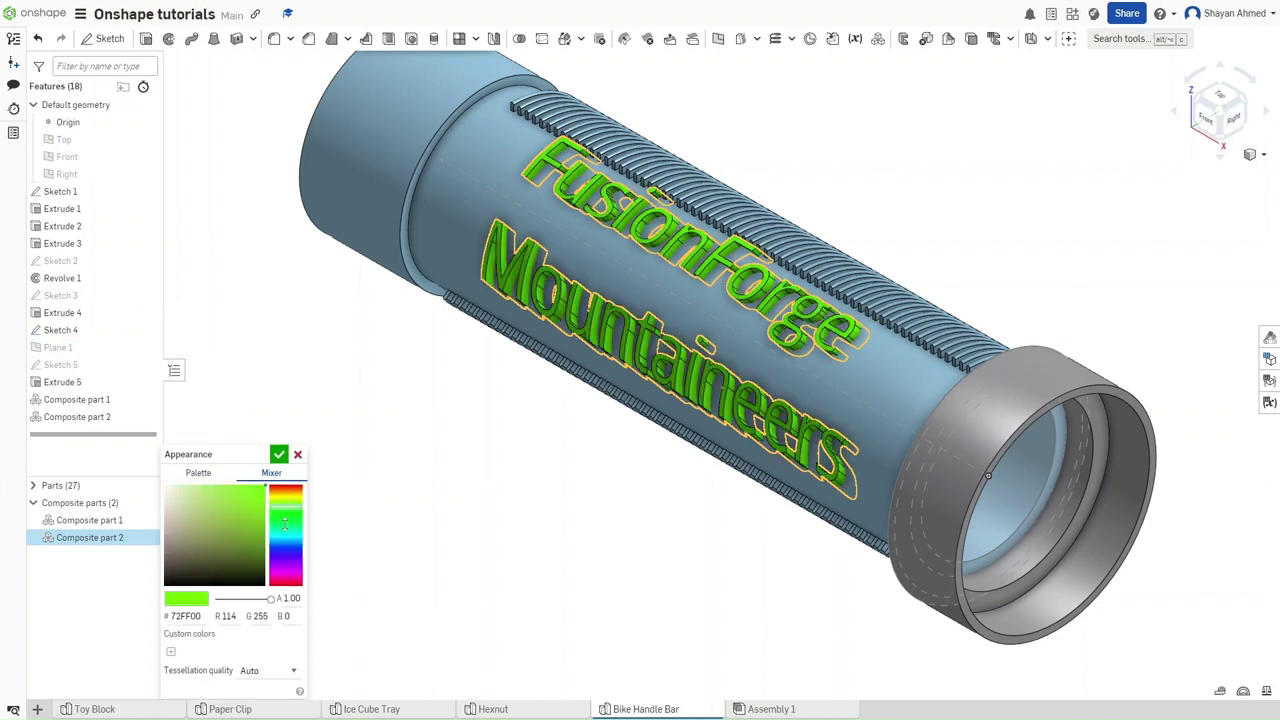
click(289, 541)
mouse_move(247, 500)
mouse_down()
mouse_move(221, 523)
mouse_move(243, 545)
mouse_move(238, 502)
mouse_up()
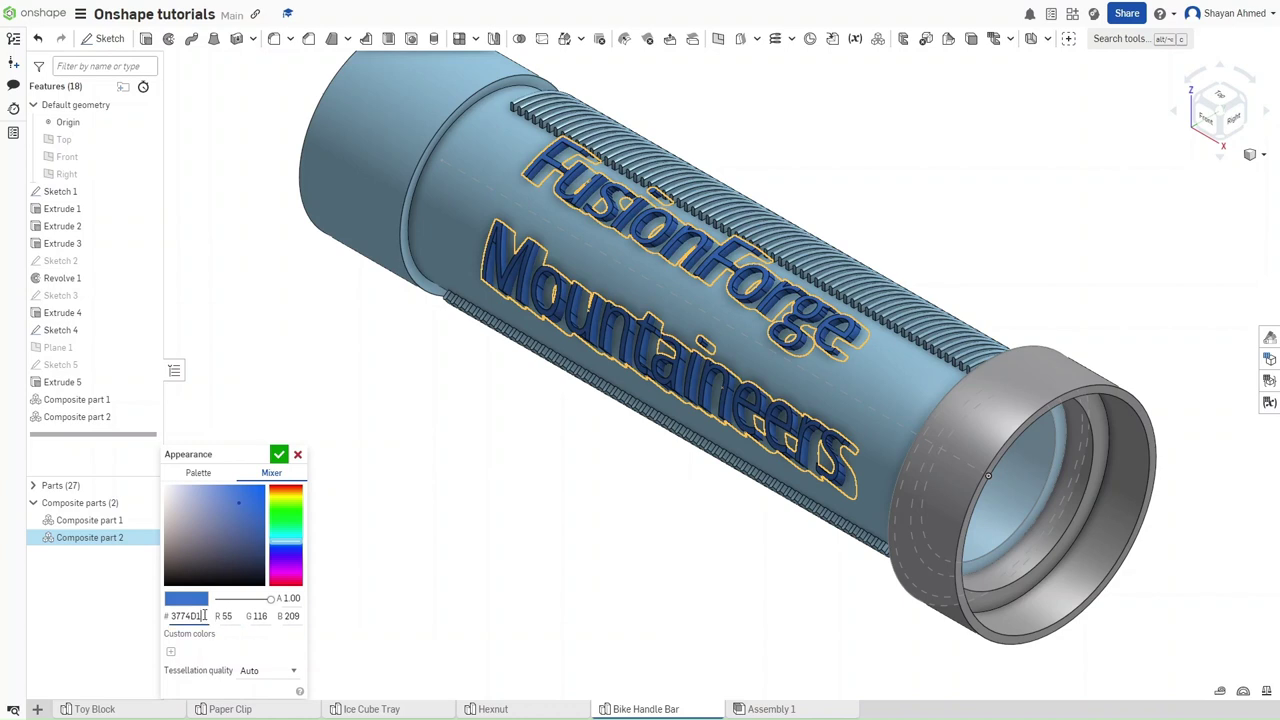
Set the lettering colour back to RGB 255, 0, 0 (FF0000).
click(237, 616)
text(255)
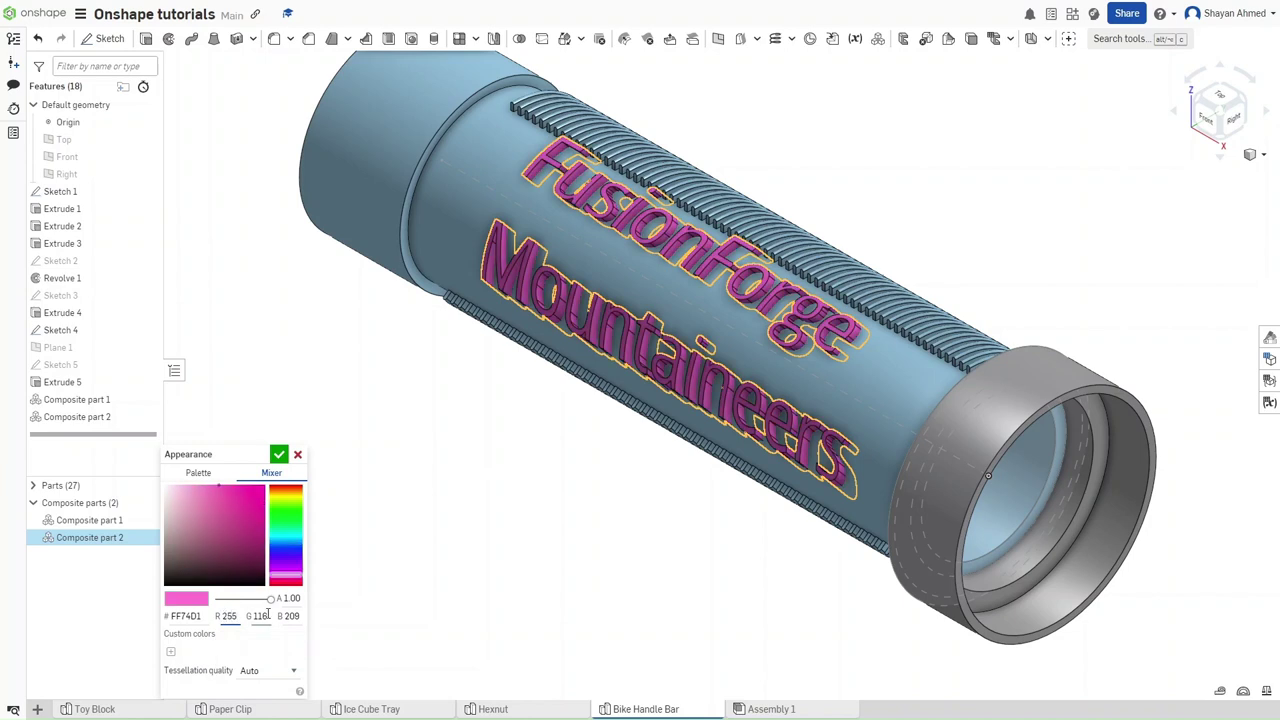
drag(264, 615, 254, 614)
text(0)
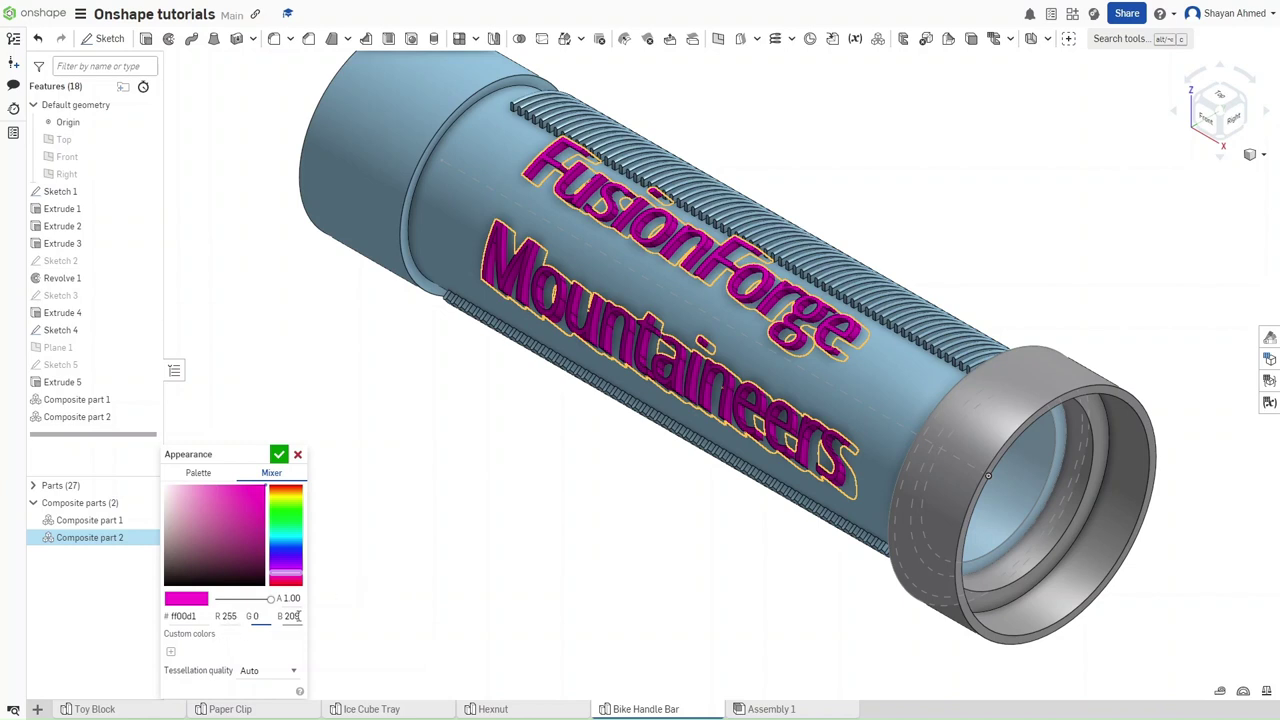
drag(297, 616, 286, 616)
text(0)
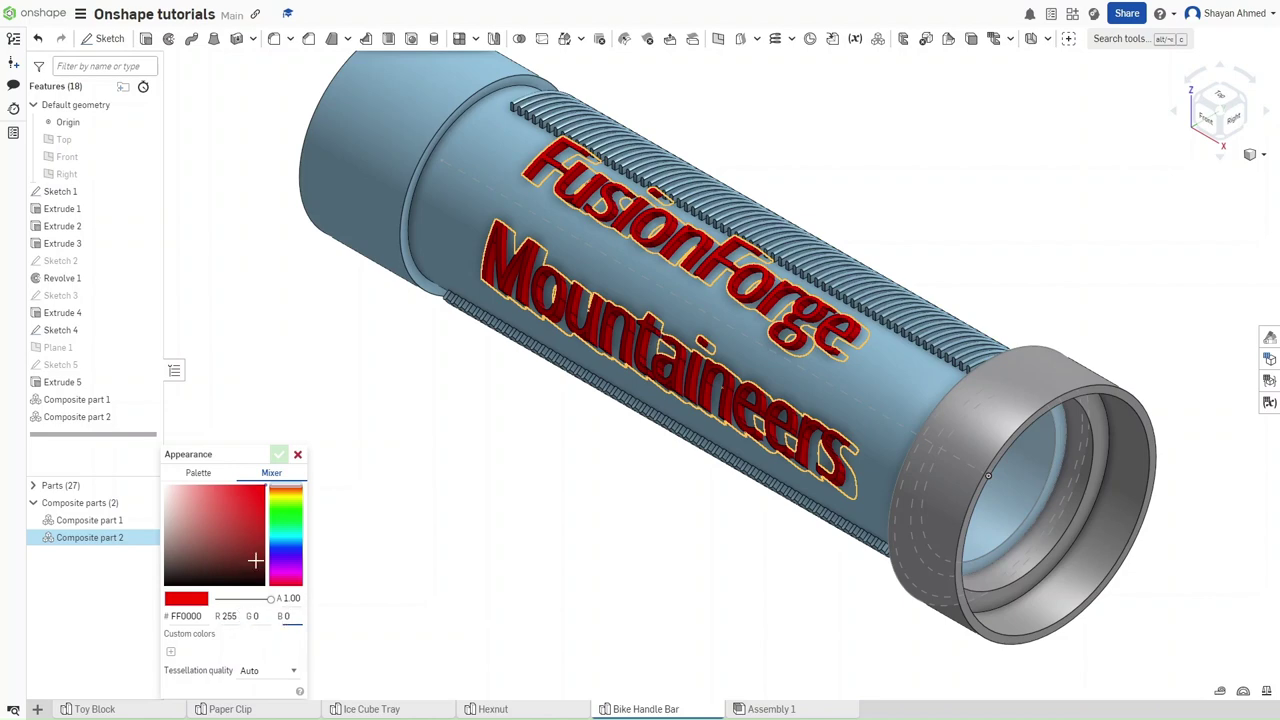
Keep the red lettering and colour Composite part 1, the tube body, grey 999999.
click(280, 455)
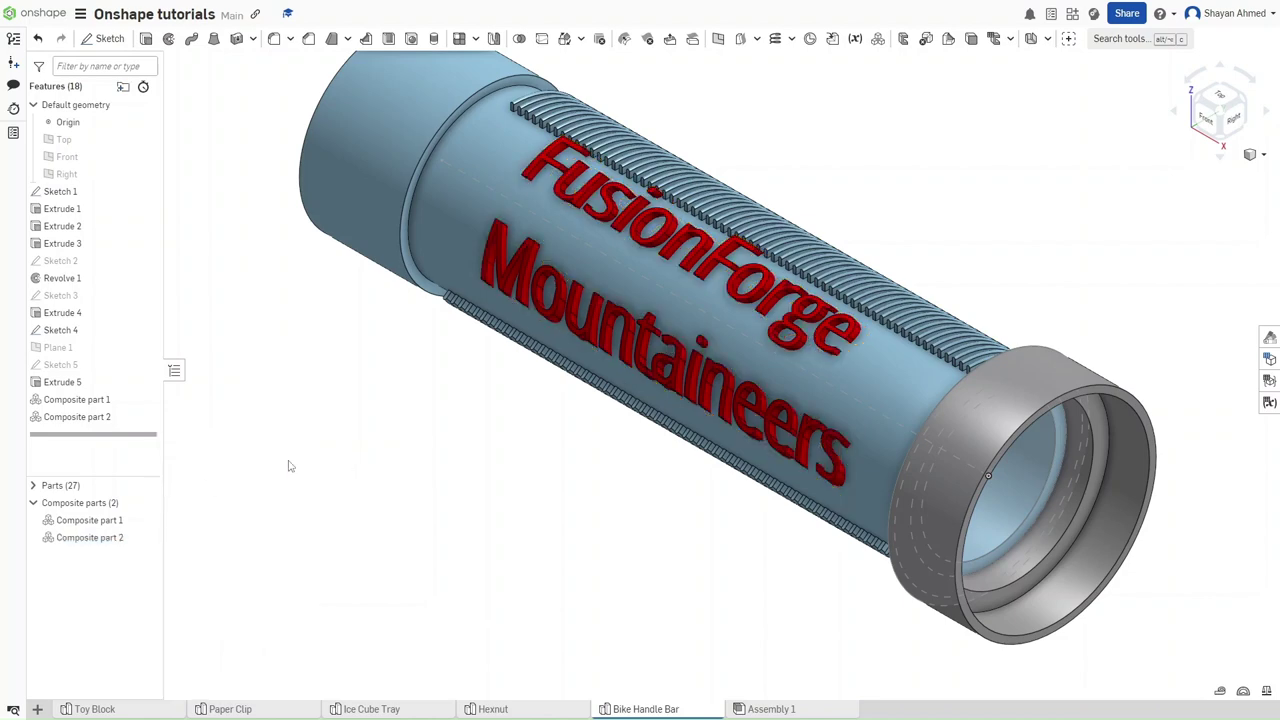
right_click(114, 527)
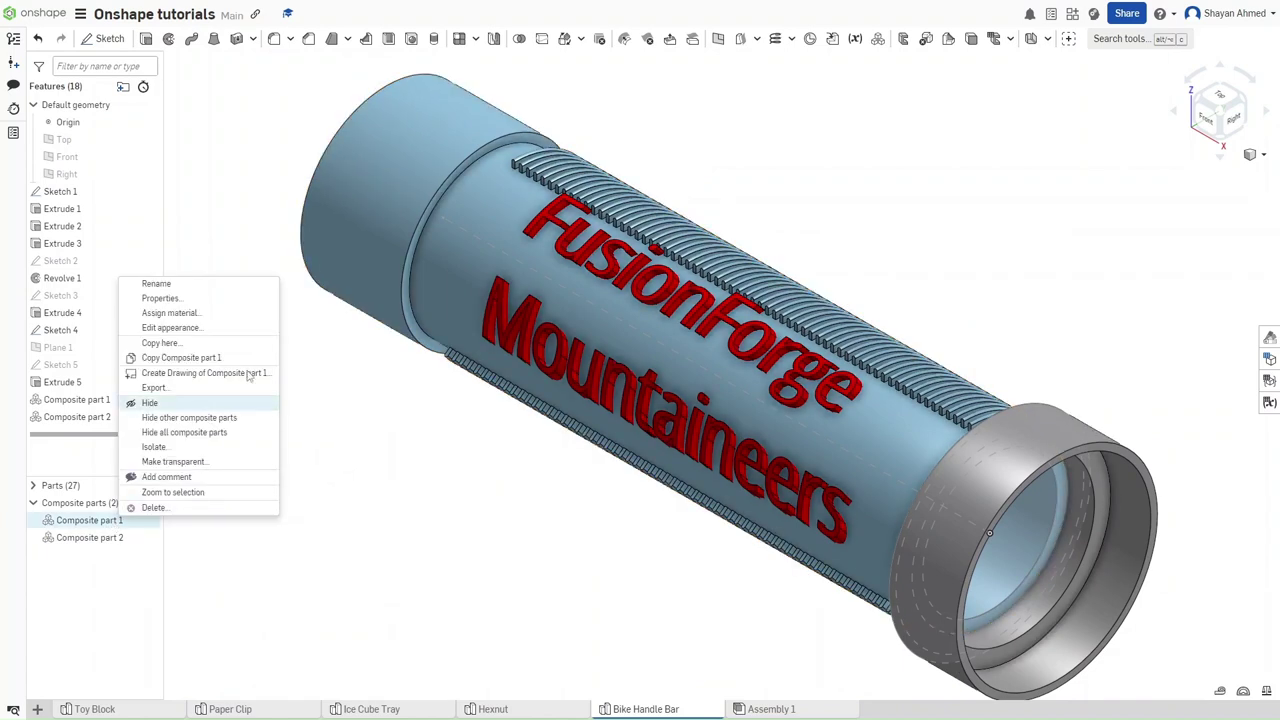
click(251, 333)
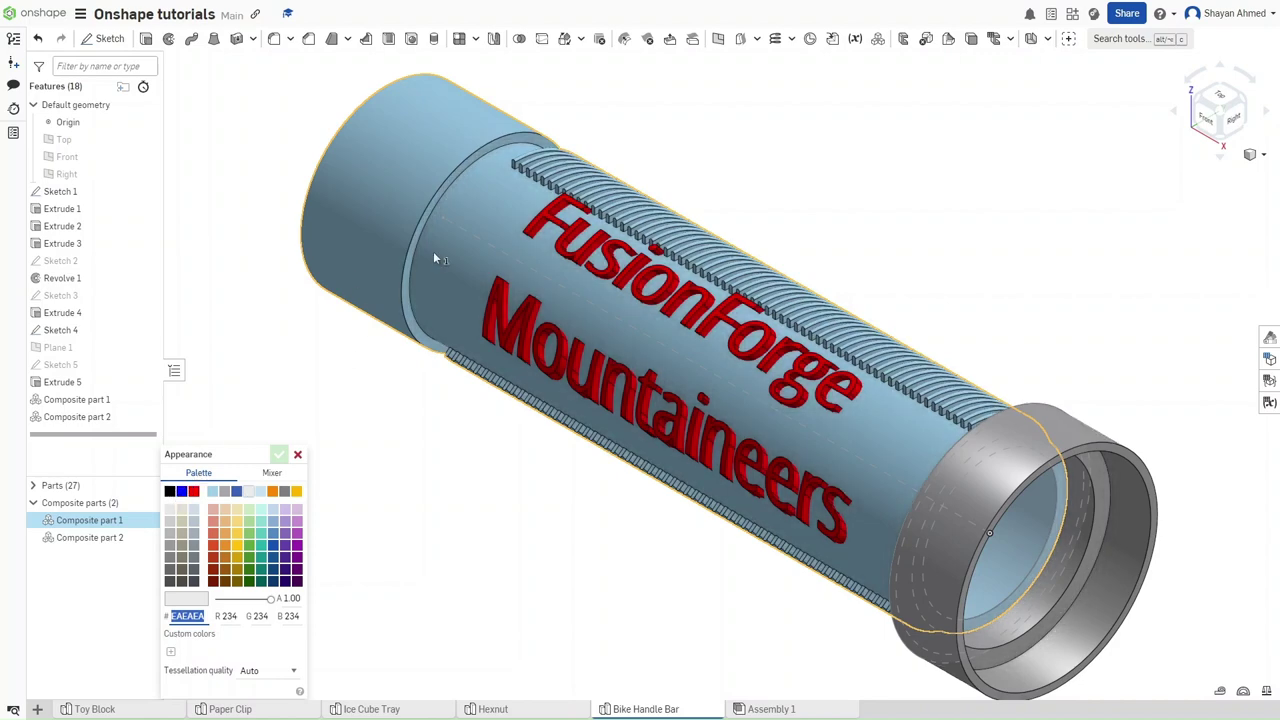
click(169, 548)
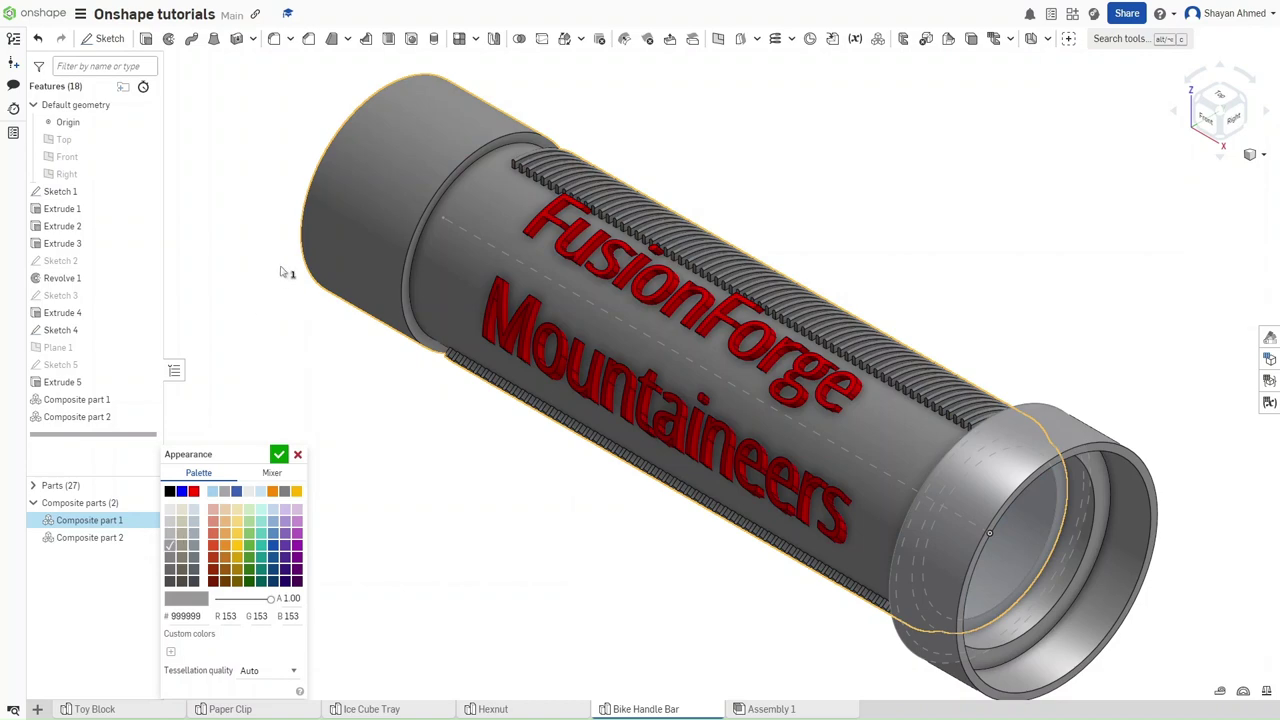
click(279, 455)
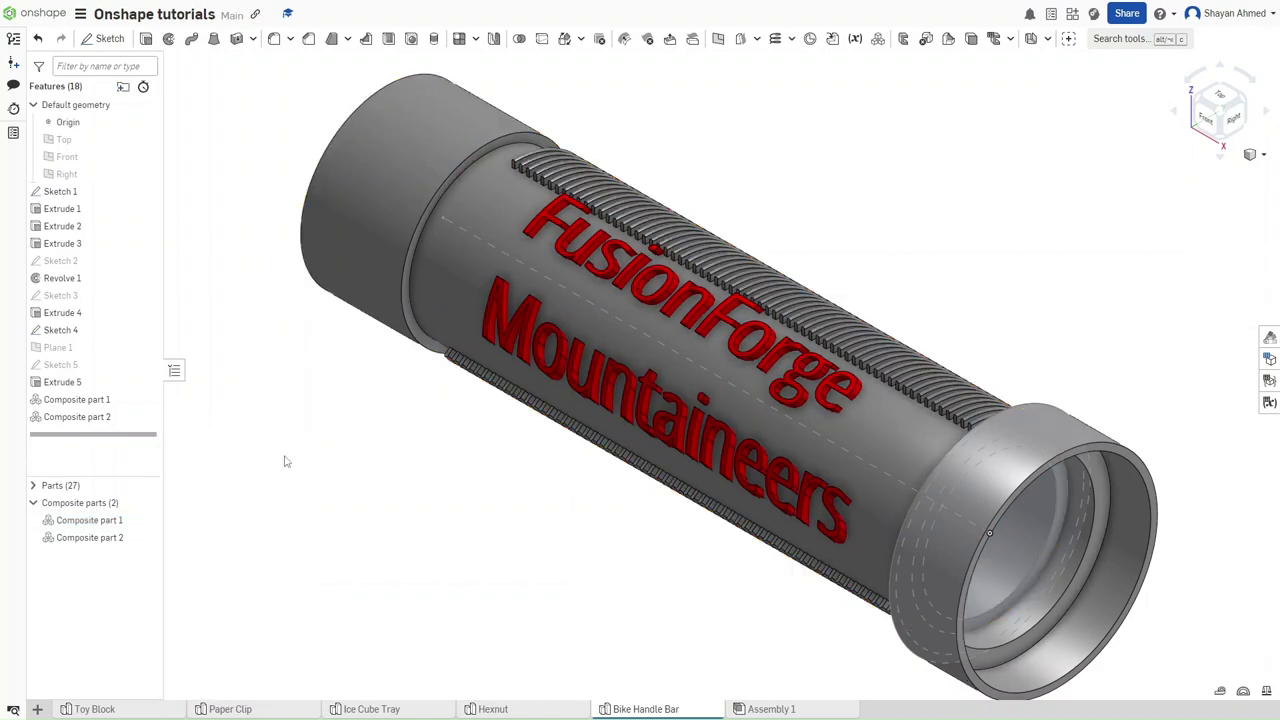
middle_drag(282, 472, 124, 452)
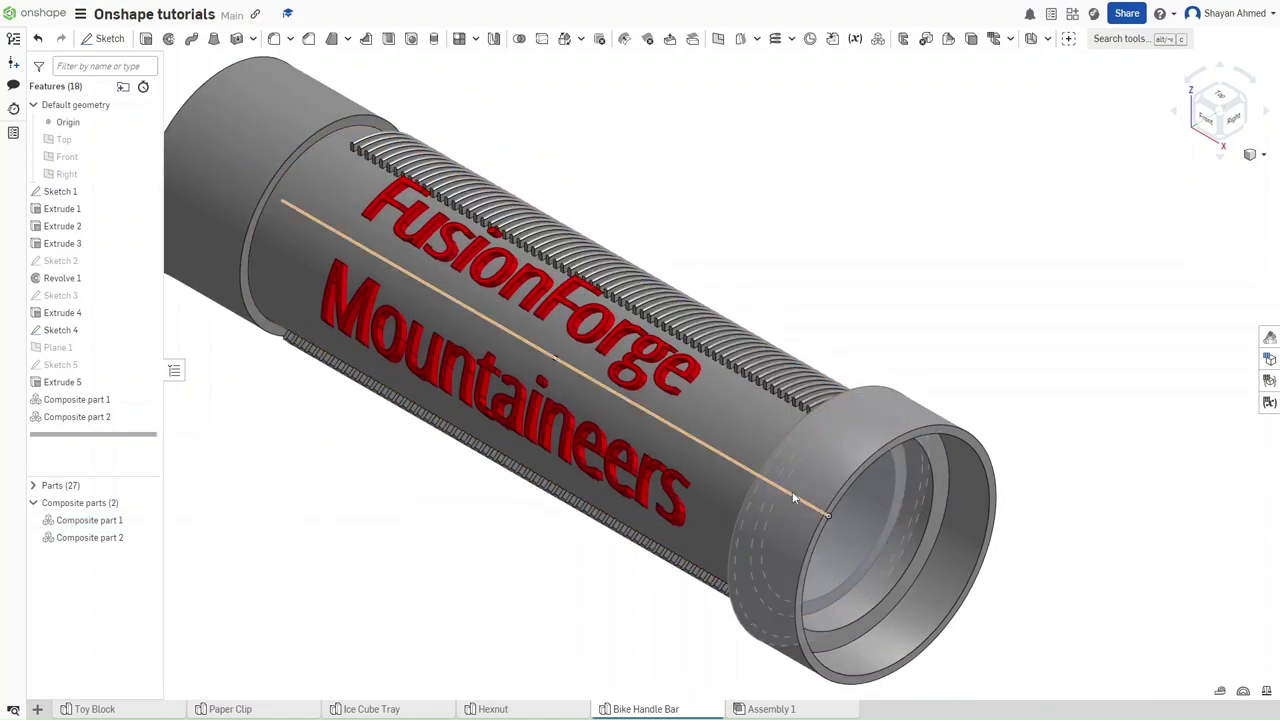
Colour the end cap, Part 2, darker grey with hex 908F8F.
click(850, 458)
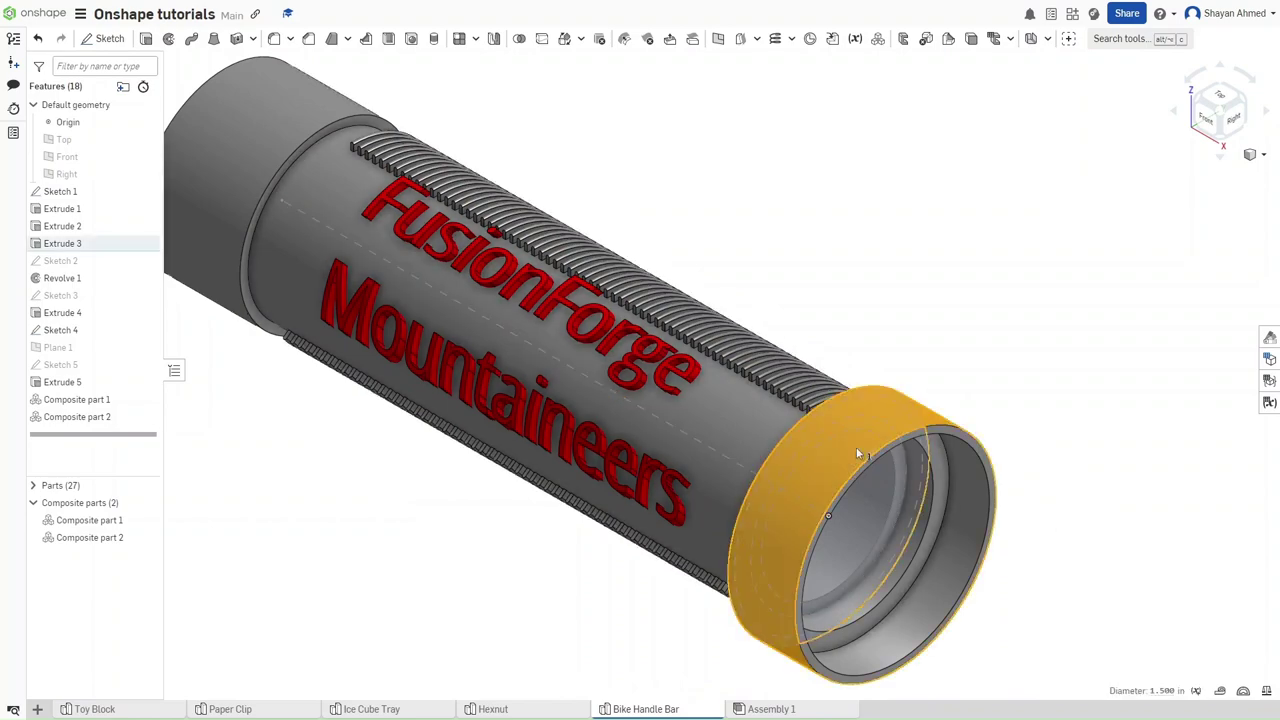
click(33, 485)
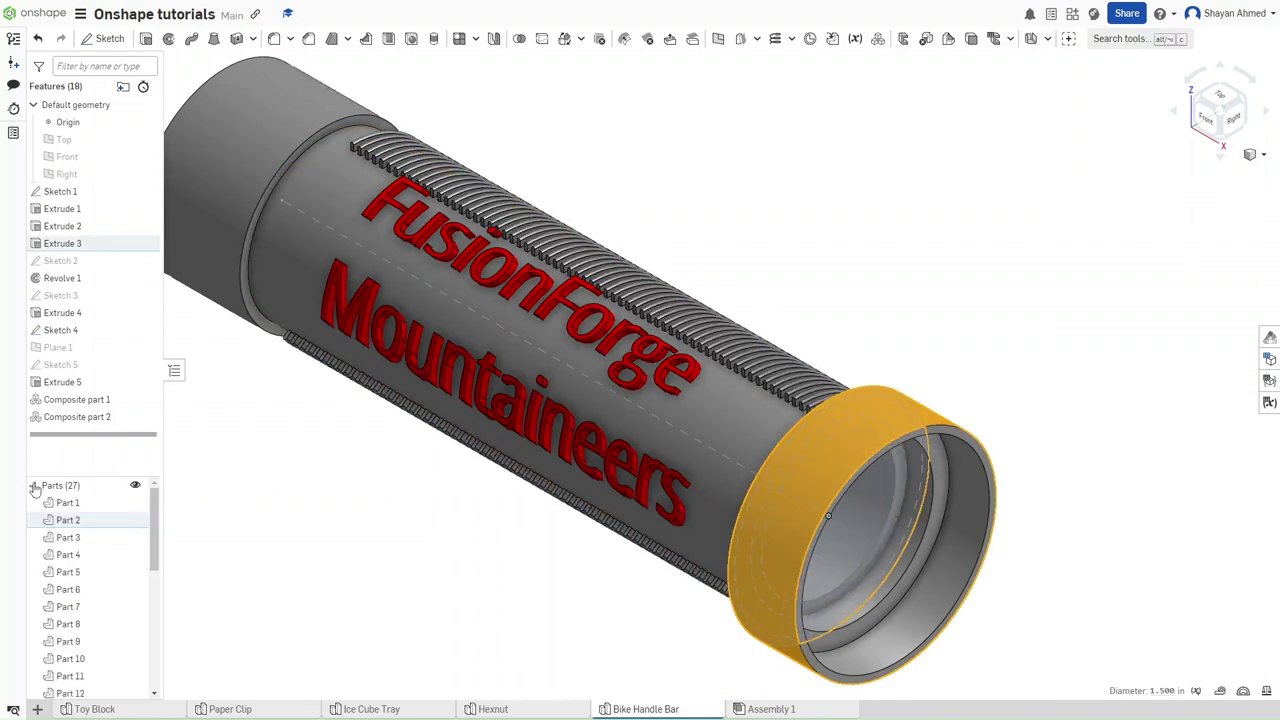
right_click(70, 522)
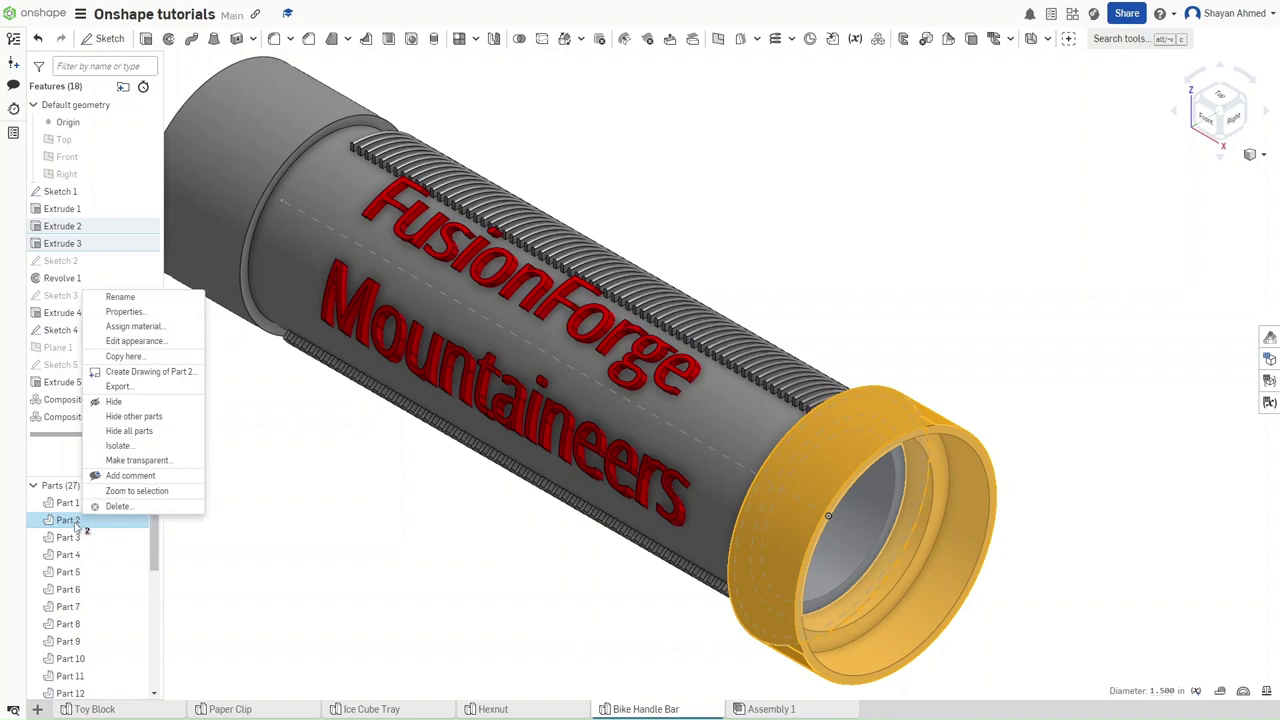
click(130, 341)
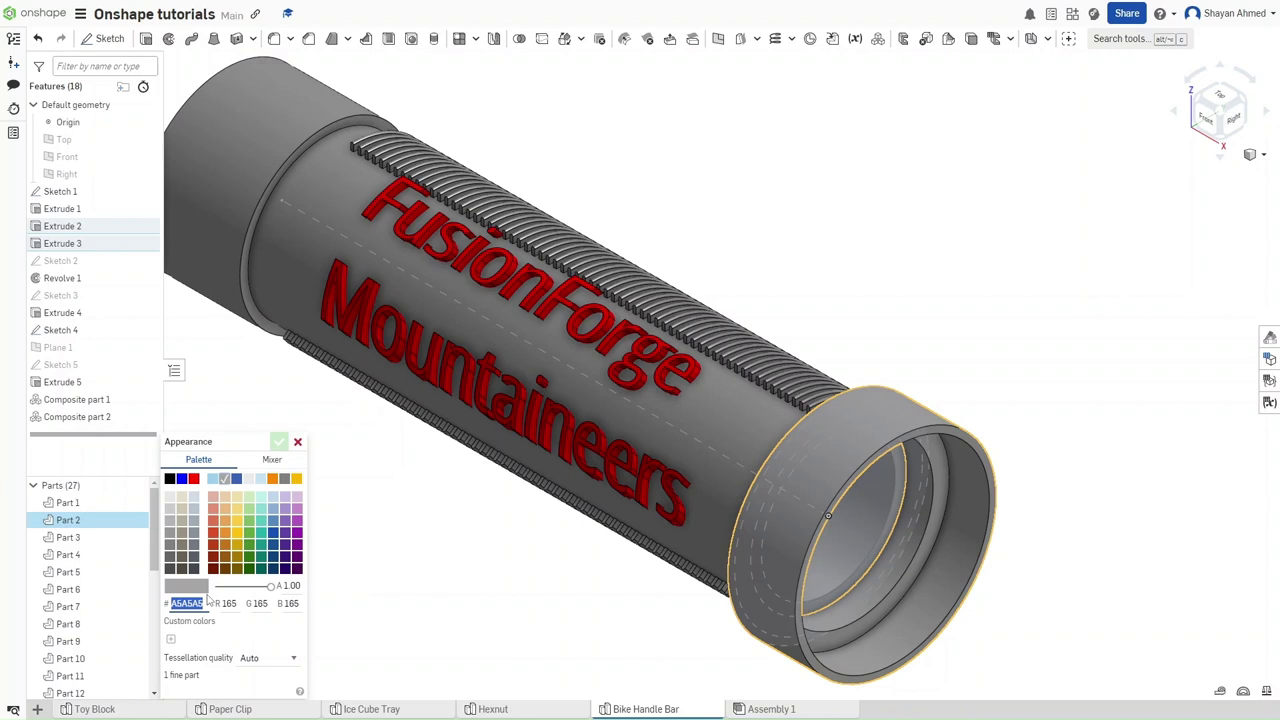
text(90)
text(8F8F)
key(Return)
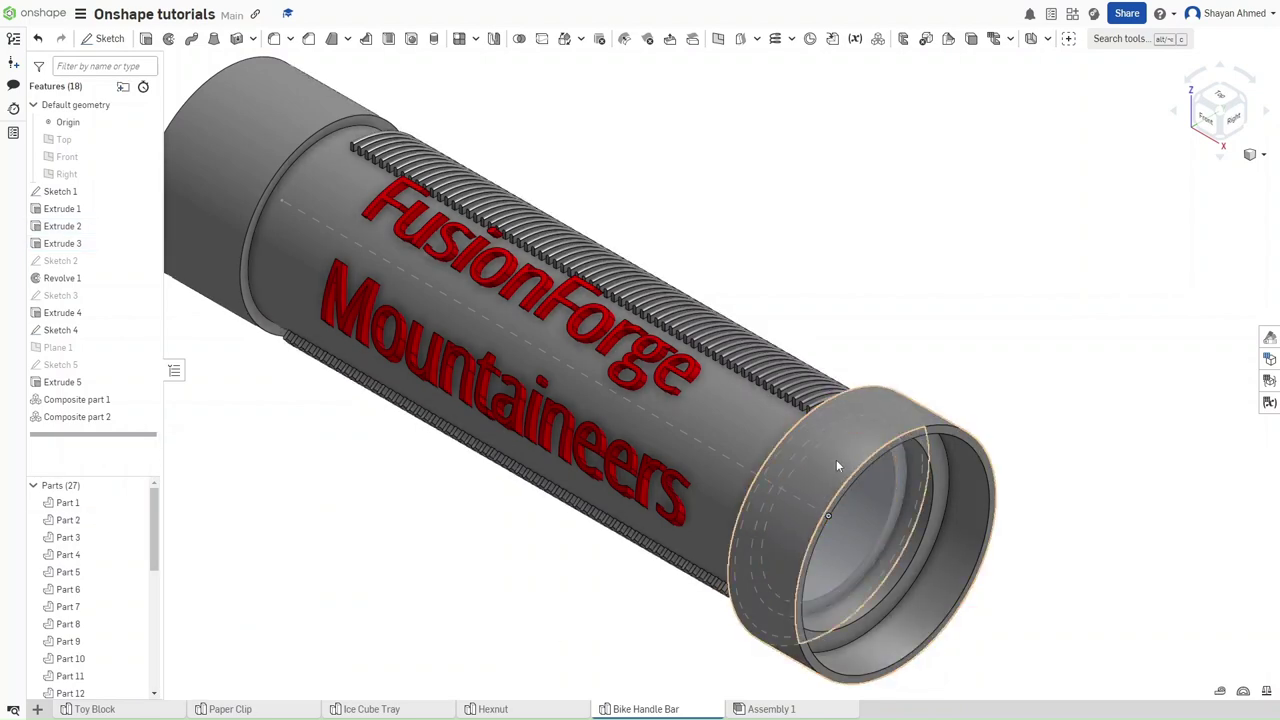
Hide Sketch 1, leaving a clean view of the red-lettered grey grip.
scroll(365, 538, down, 2)
middle_drag(446, 534, 471, 537)
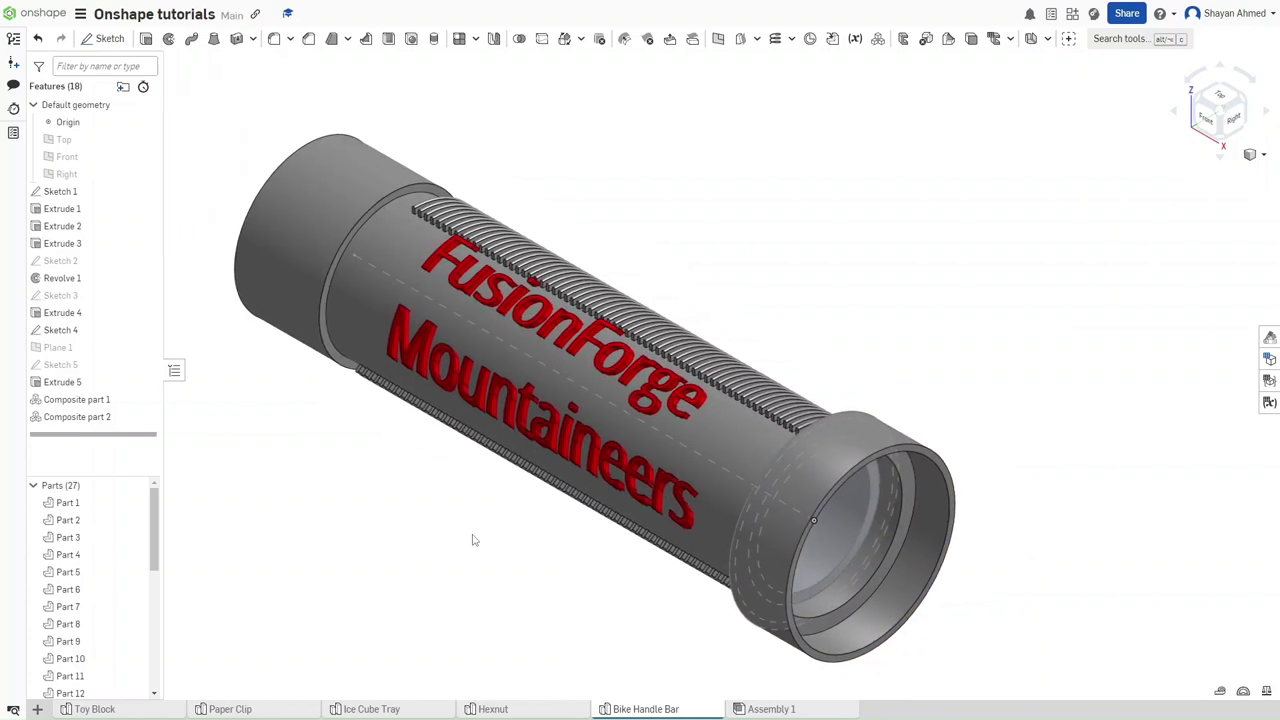
click(146, 191)
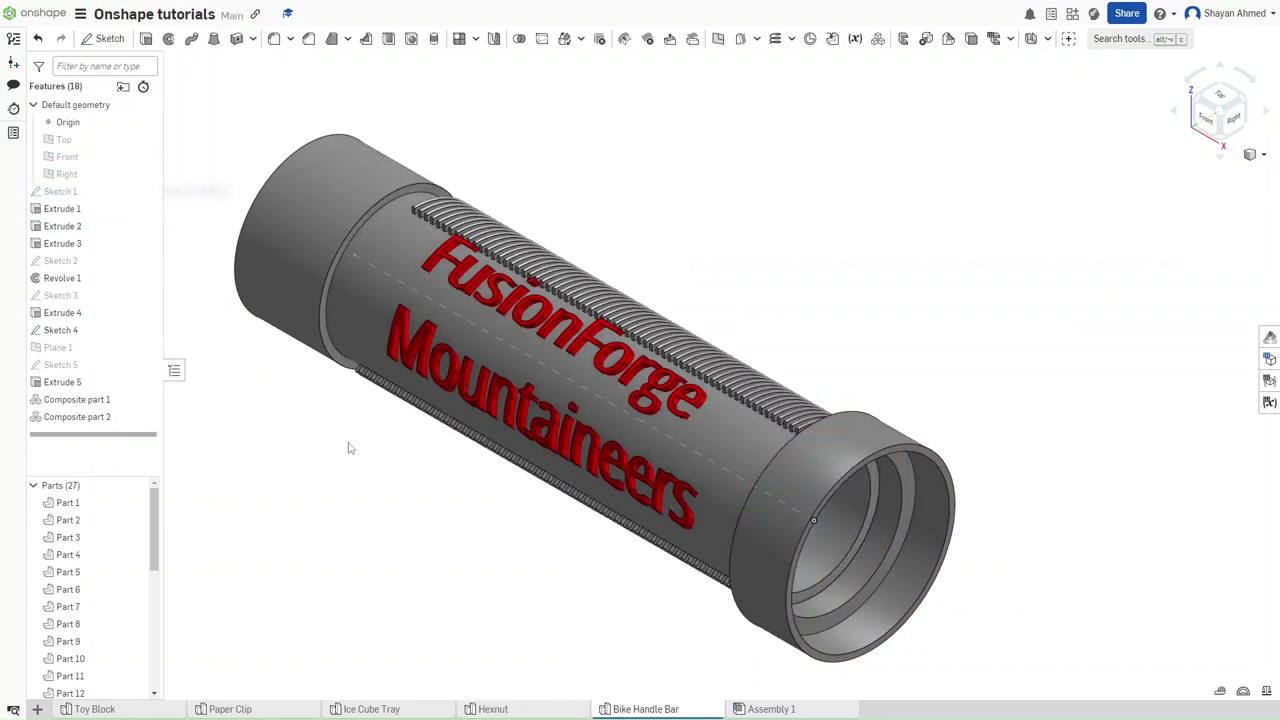
middle_drag(349, 446, 387, 453)
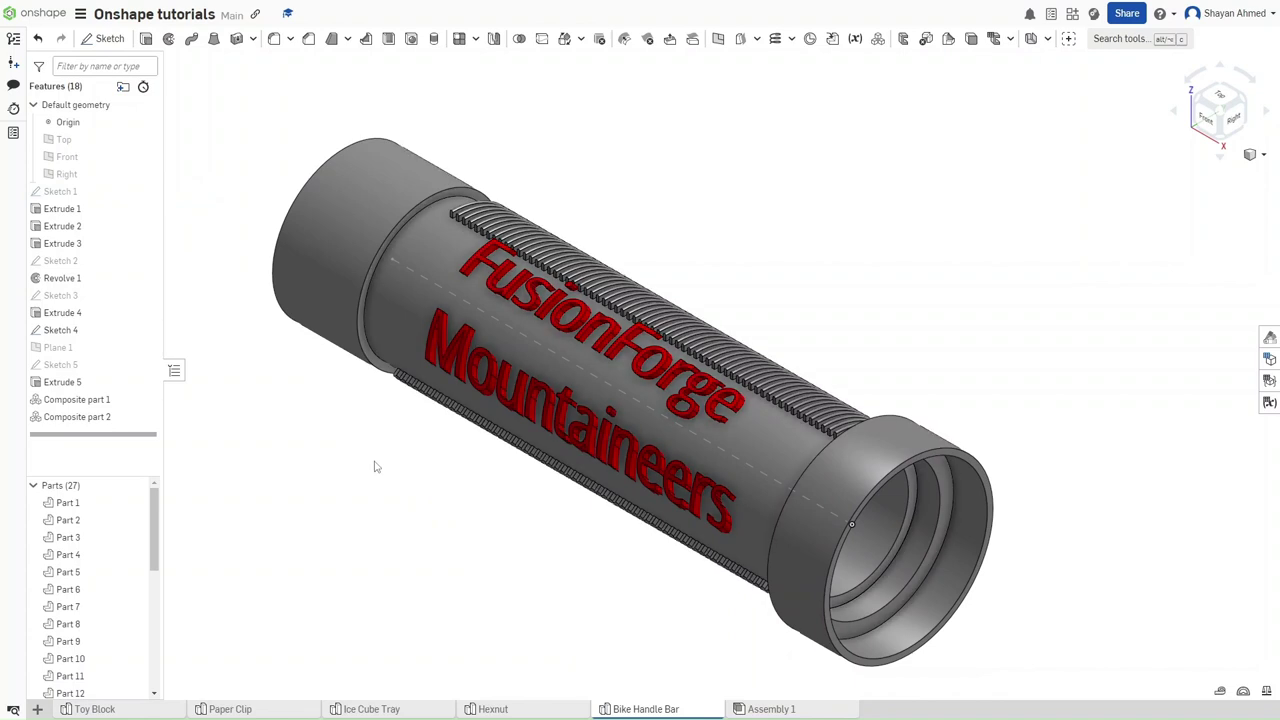